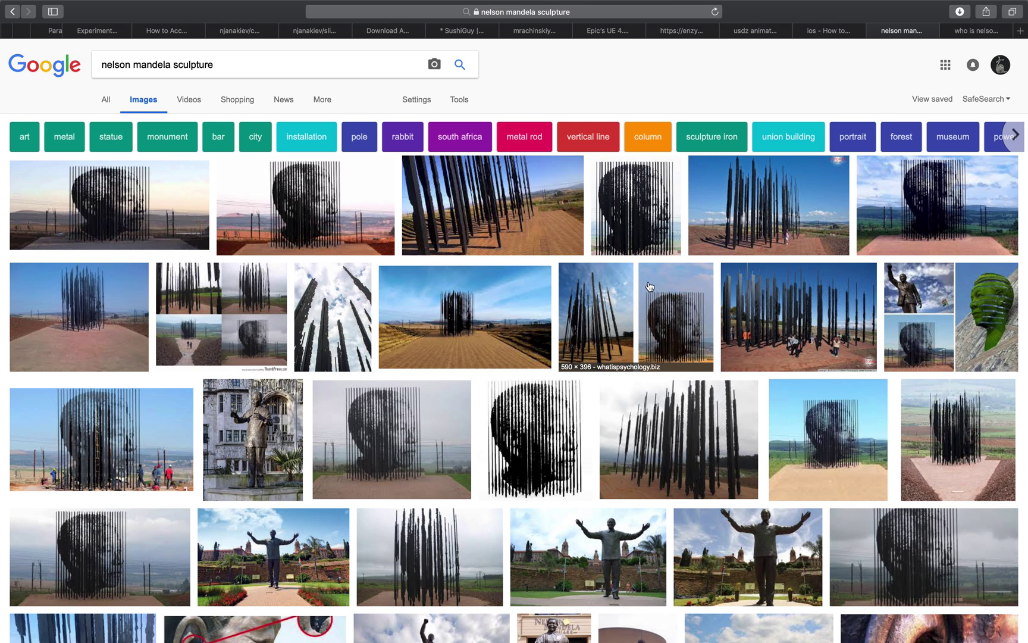
# - Browse the Nelson Mandela sculpture image results and preview the side-angle photo of the separate steel columns
pyautogui.scroll(-10, 618, 328)
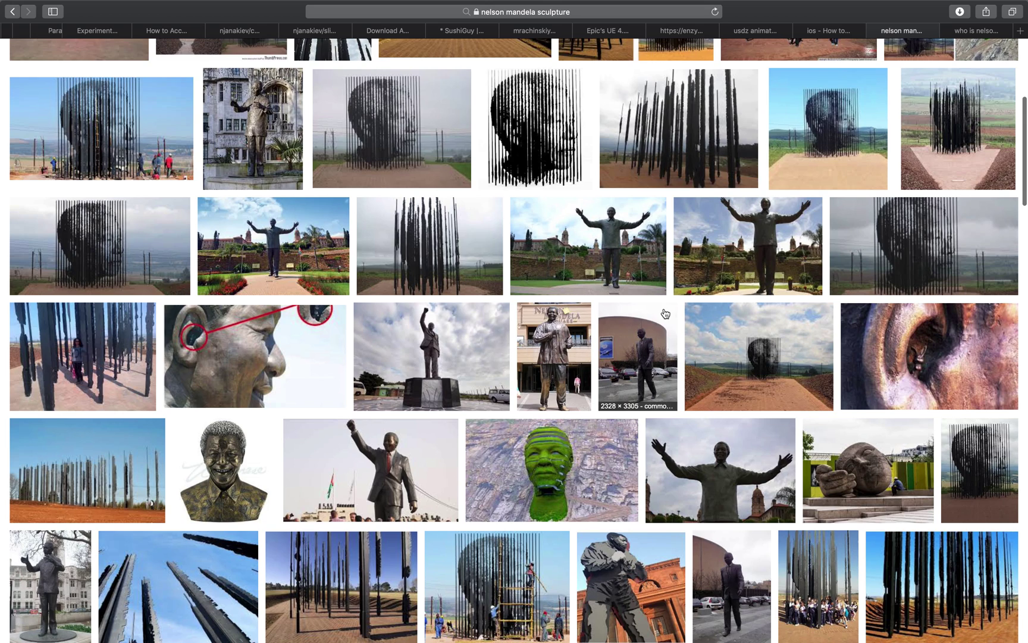
pyautogui.scroll(9, 665, 315)
pyautogui.scroll(2, 665, 315)
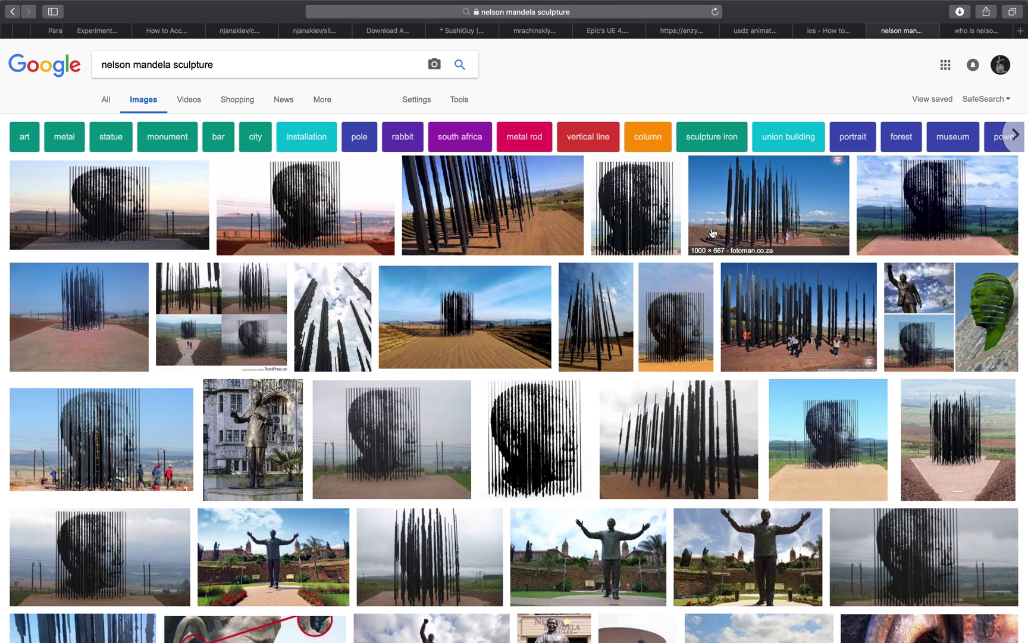
pyautogui.click(780, 311)
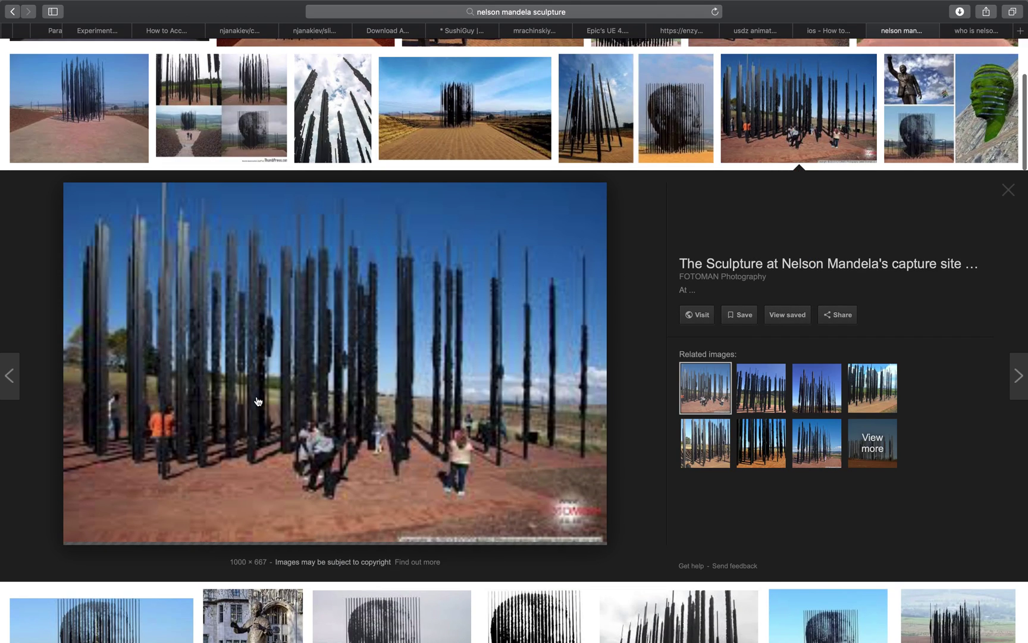
pyautogui.scroll(-3, 447, 364)
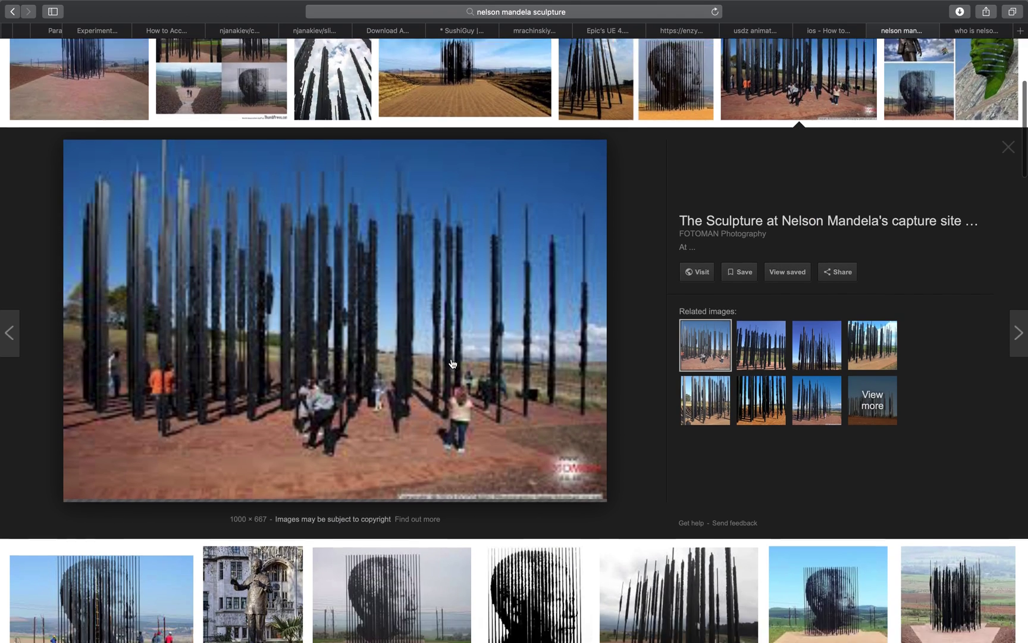
pyautogui.scroll(-3, 378, 513)
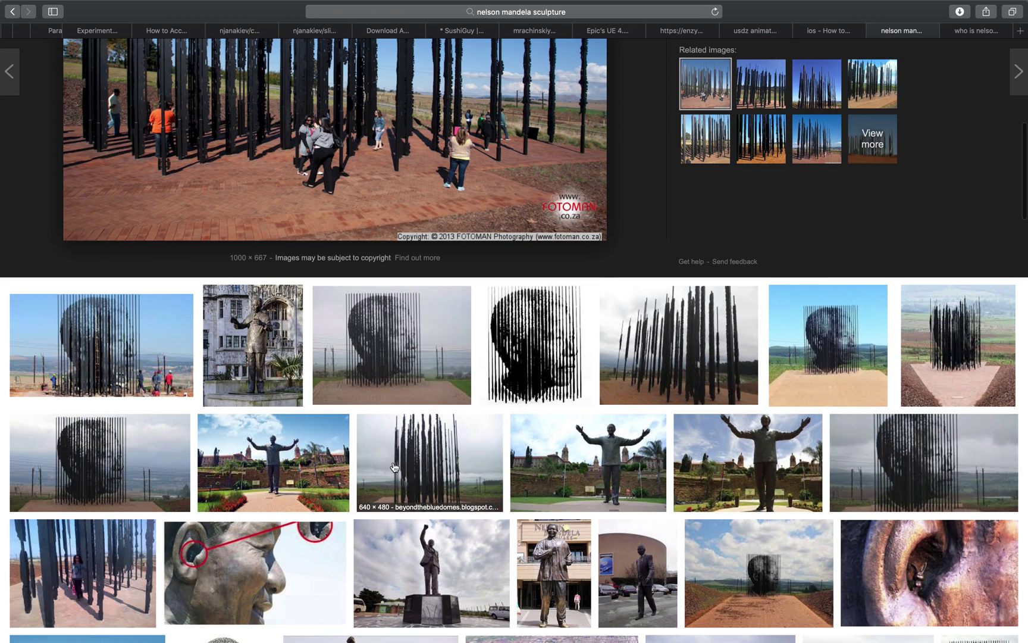
# - Preview the black-and-white frontal photo of the sculpture and look through more of the image results
pyautogui.click(512, 351)
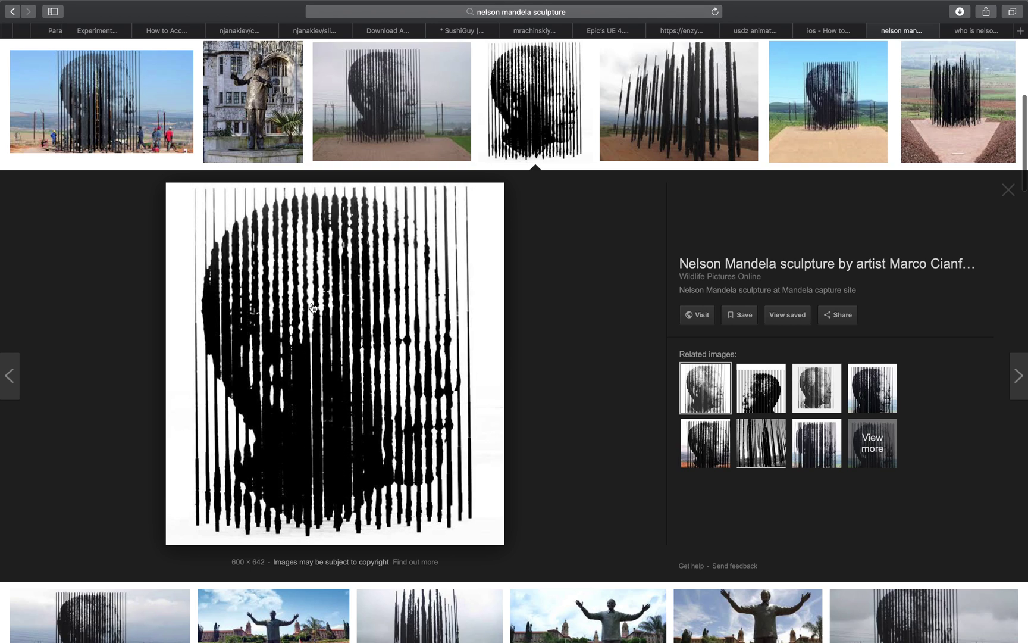
pyautogui.scroll(-10, 403, 403)
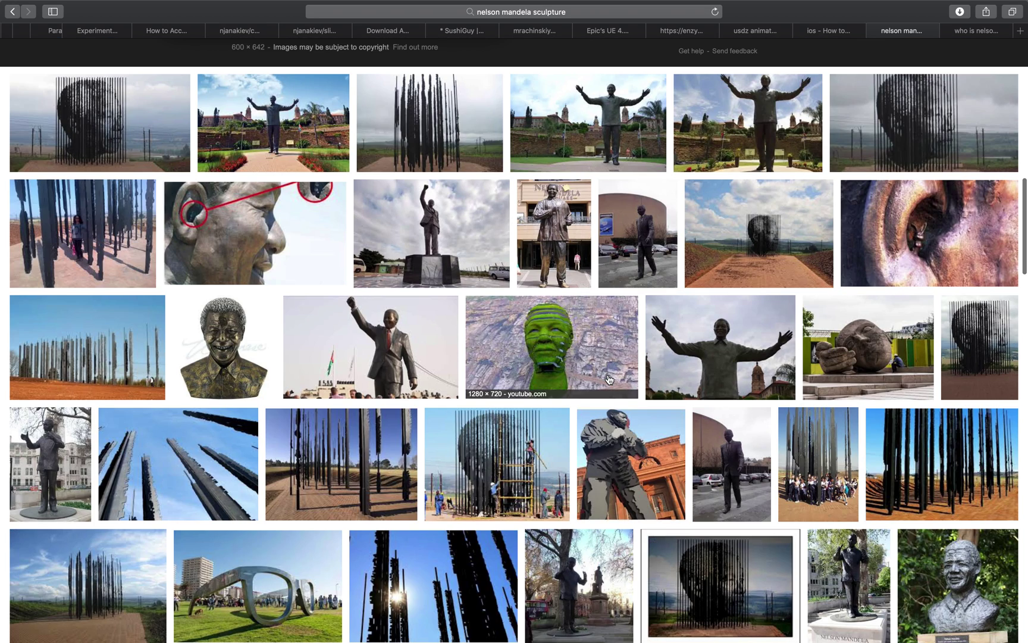
pyautogui.scroll(-1, 782, 351)
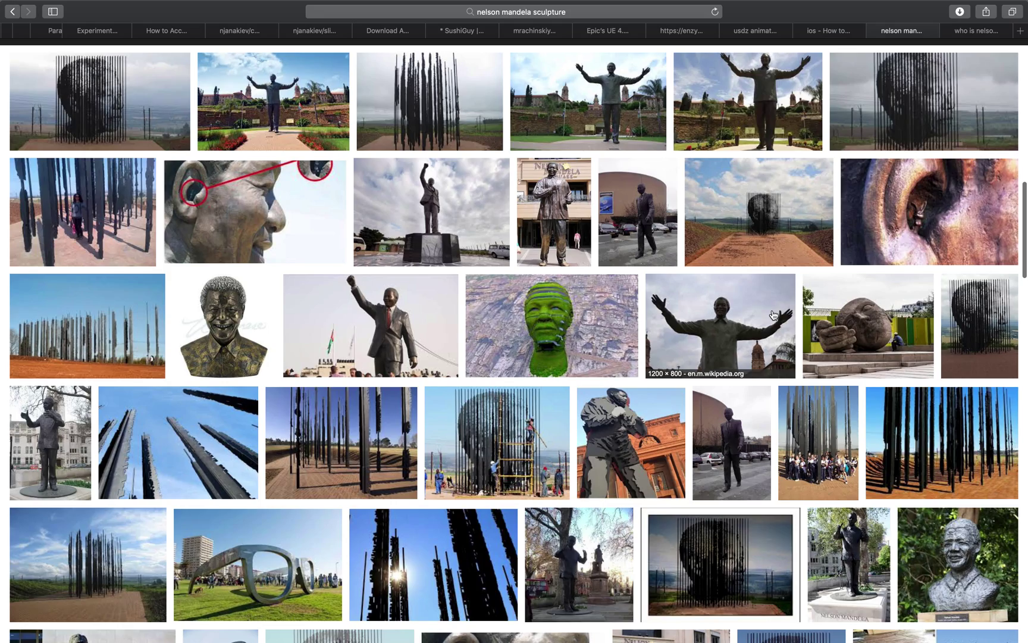
pyautogui.scroll(-8, 774, 315)
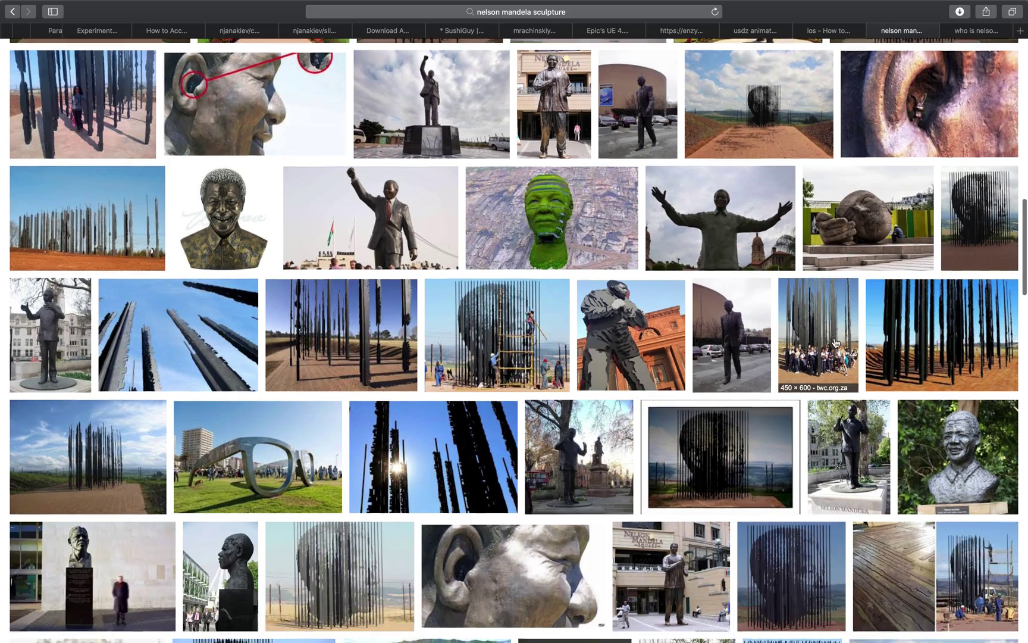
pyautogui.scroll(4, 810, 361)
pyautogui.scroll(7, 811, 361)
# - Switch to Blender, enlarge the 3D viewport and examine the striped portrait sculpture from several angles
pyautogui.press('super+bracketleft')
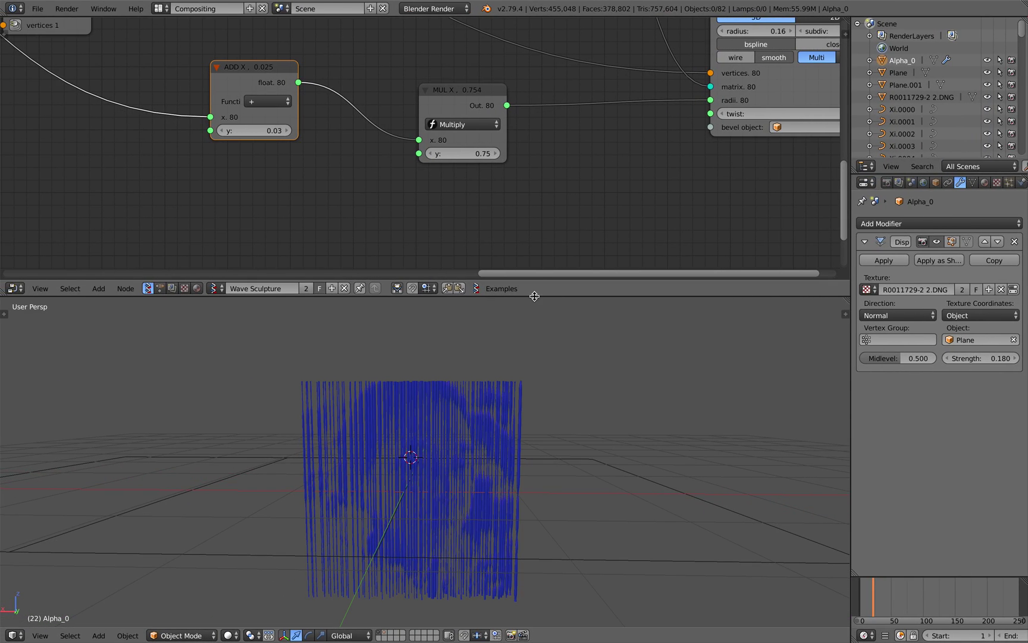
pyautogui.moveTo(529, 296); pyautogui.dragTo(529, 151)
pyautogui.scroll(3, 529, 309)
pyautogui.scroll(-5, 519, 298)
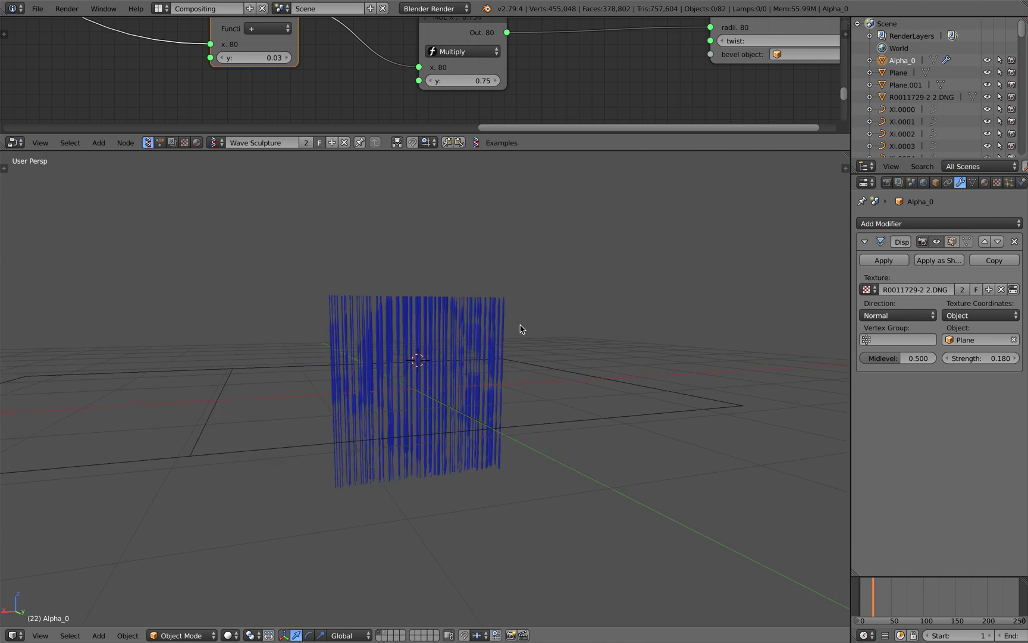
pyautogui.moveTo(518, 326); pyautogui.dragTo(486, 329, button='middle')
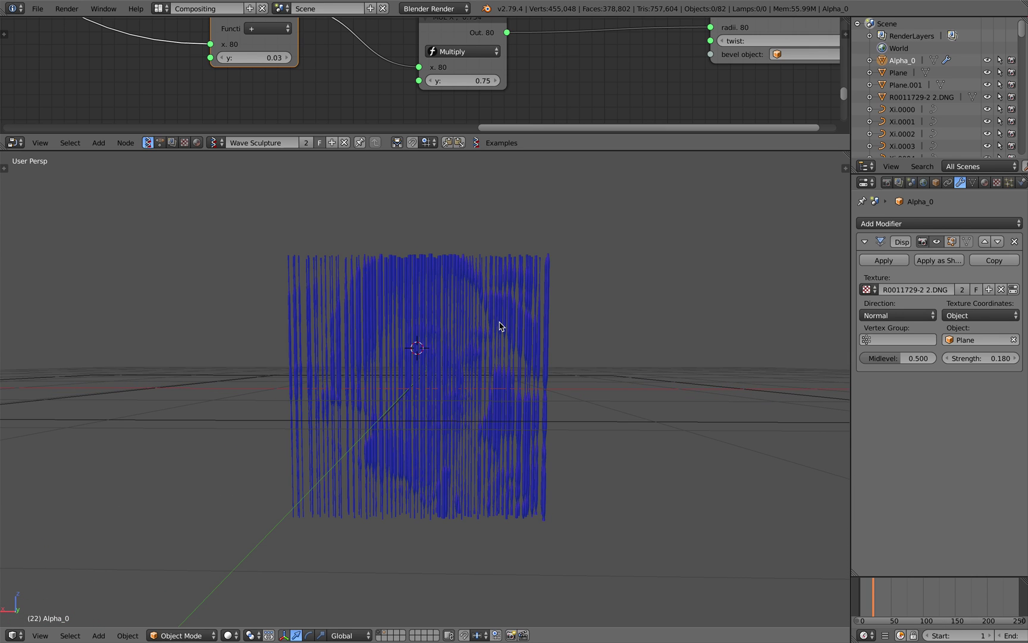
pyautogui.moveTo(500, 326)
pyautogui.mouseDown(button='middle')
pyautogui.moveTo(569, 324)
pyautogui.moveTo(487, 330)
pyautogui.moveTo(499, 328)
pyautogui.mouseUp(button='middle')
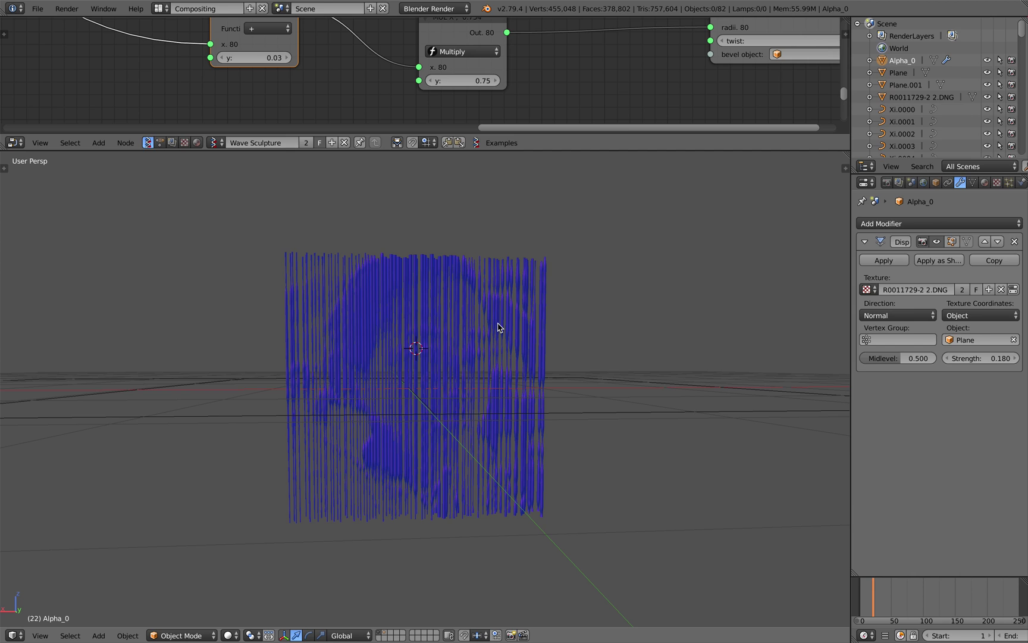
# - Compare the striped portrait model with the Mandela sculpture reference photos, viewing it from the front and the side
pyautogui.hotkey('ctrl', 'Right')
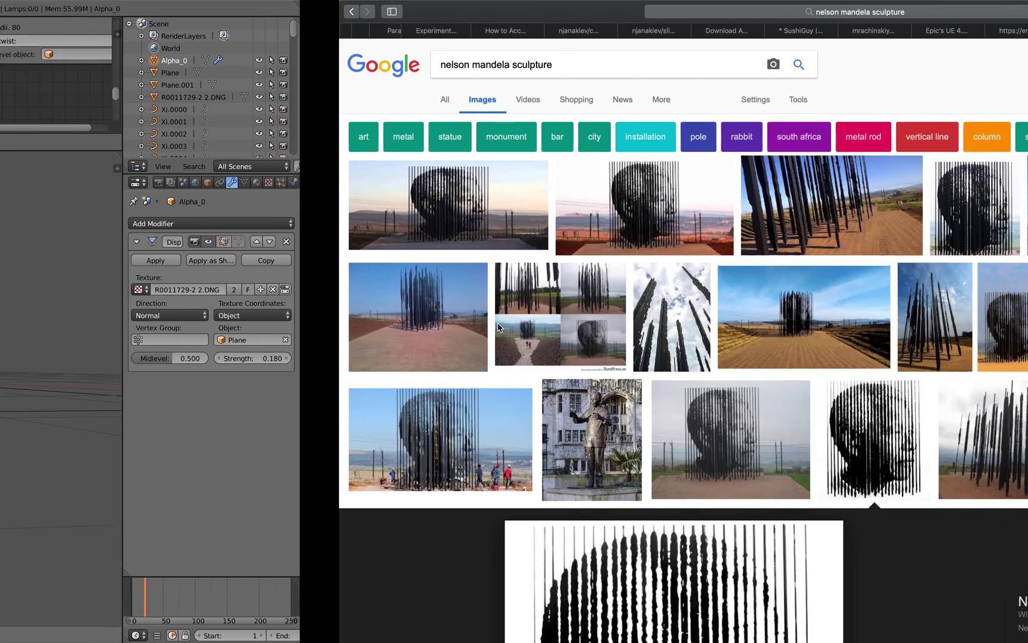
pyautogui.hotkey('ctrl', 'Left')
pyautogui.moveTo(518, 330); pyautogui.dragTo(519, 344, button='middle')
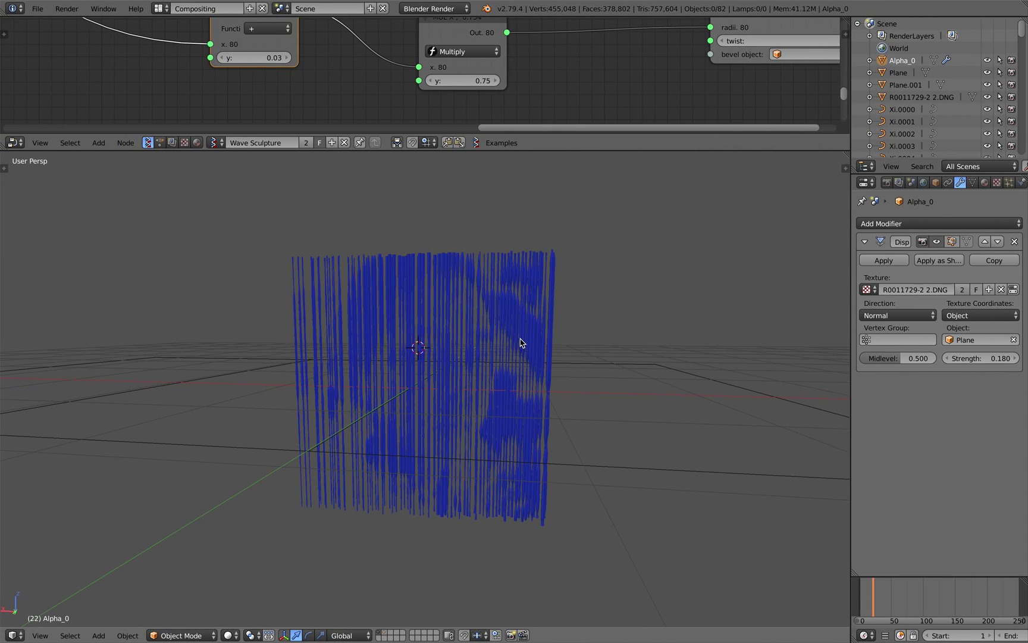
pyautogui.hotkey('ctrl', 'Right')
pyautogui.hotkey('ctrl', 'Left')
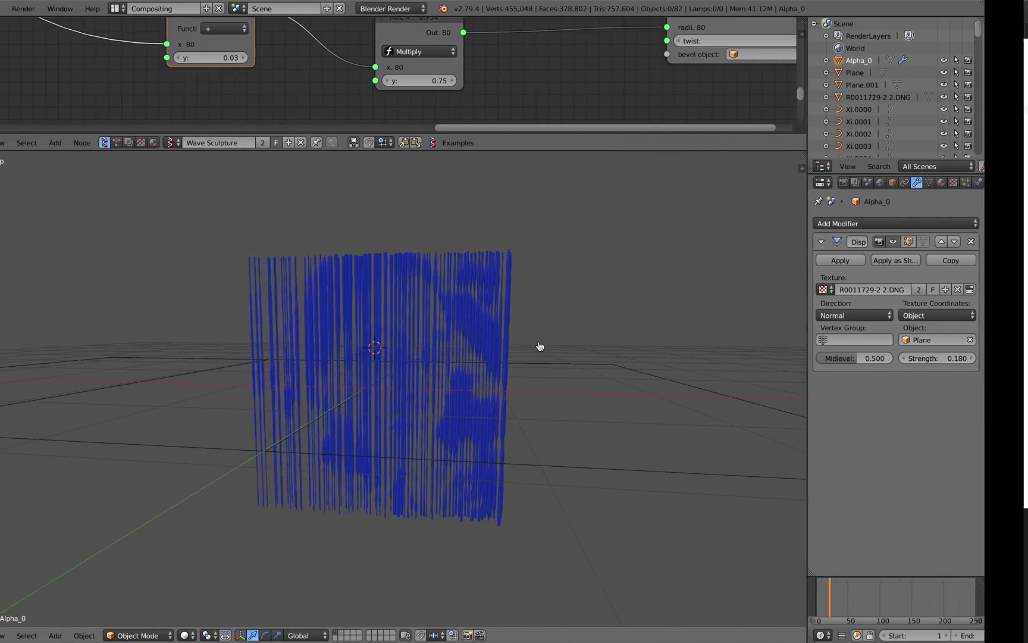
pyautogui.moveTo(539, 345); pyautogui.dragTo(503, 327, button='middle')
pyautogui.scroll(-1, 522, 337)
pyautogui.scroll(1, 407, 300)
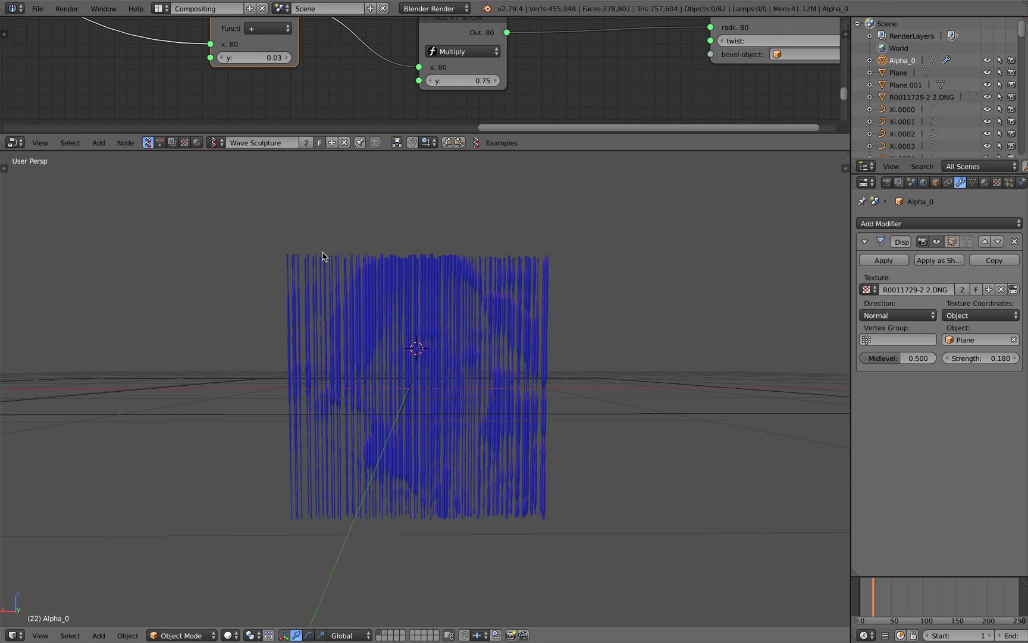
pyautogui.moveTo(363, 284); pyautogui.dragTo(379, 287, button='middle')
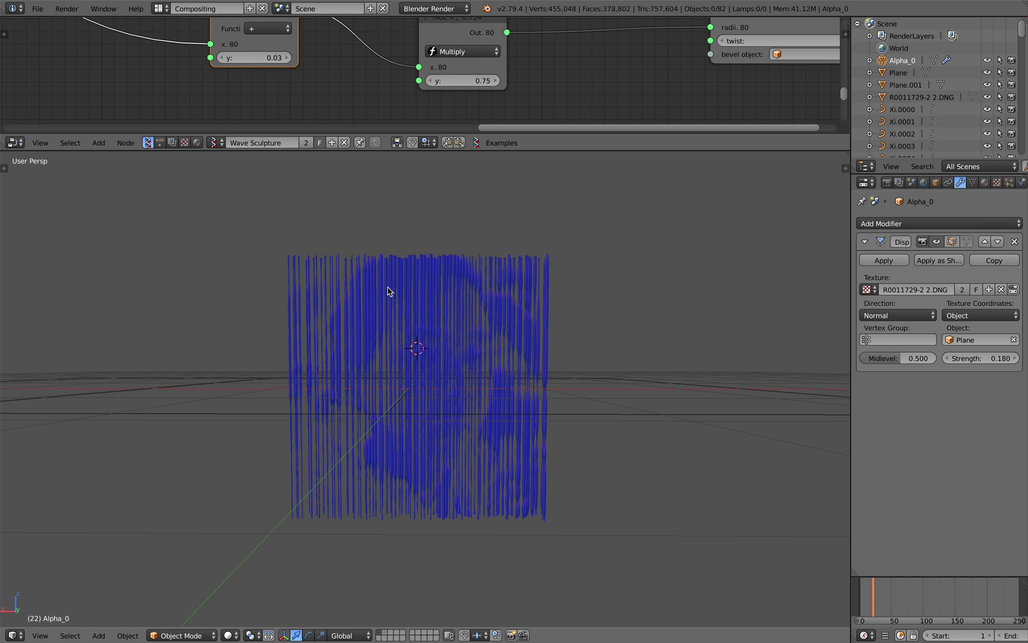
pyautogui.moveTo(393, 290)
pyautogui.mouseDown(button='middle')
pyautogui.moveTo(404, 292)
pyautogui.moveTo(396, 285)
pyautogui.mouseUp(button='middle')
pyautogui.scroll(1, 396, 286)
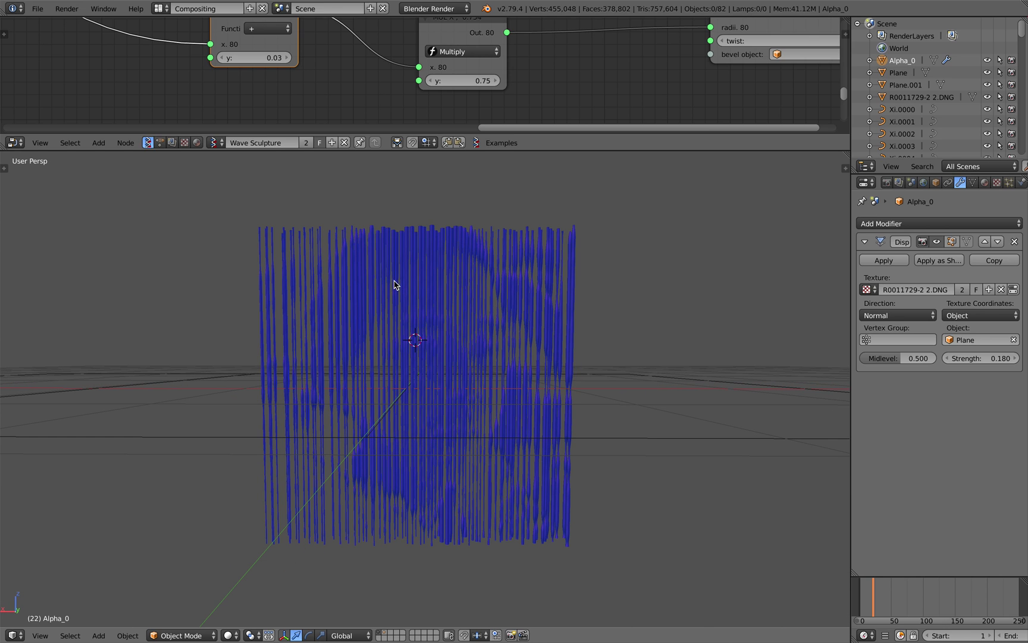
# - Enlarge the node editor and examine the whole Wave Sculpture node tree alongside the finished model
pyautogui.moveTo(448, 148); pyautogui.dragTo(447, 376)
pyautogui.scroll(-5, 433, 250)
pyautogui.scroll(2, 559, 226)
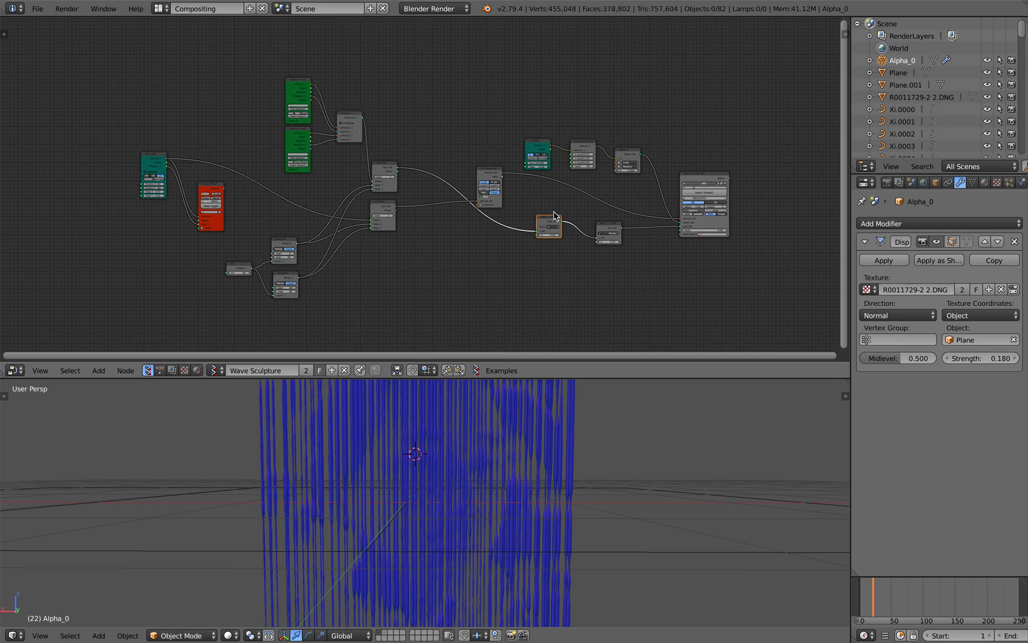
pyautogui.scroll(3, 436, 165)
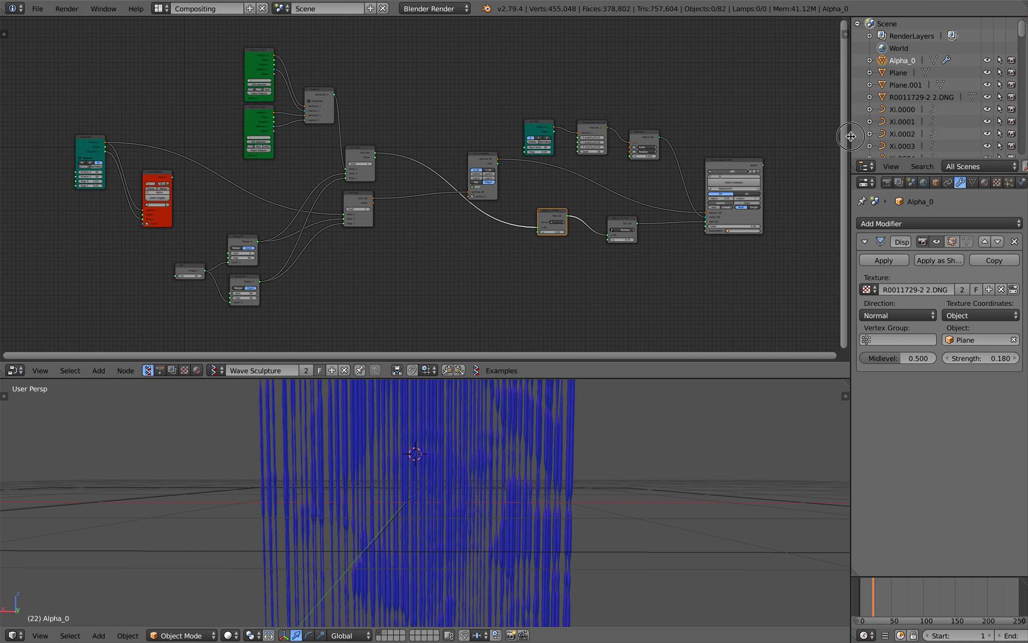
pyautogui.moveTo(851, 141); pyautogui.dragTo(881, 141)
pyautogui.scroll(2, 652, 173)
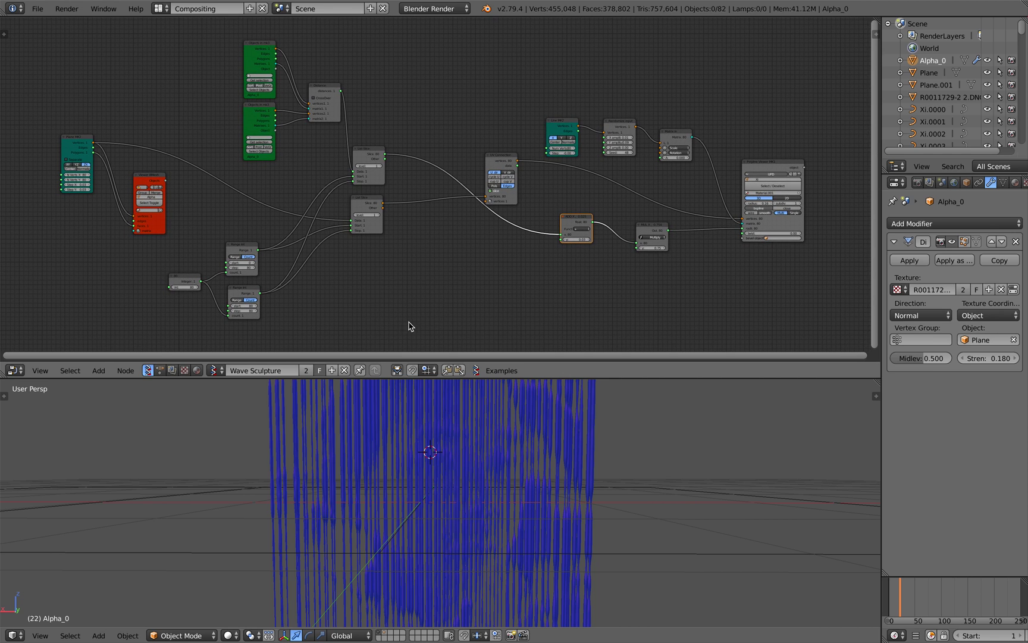
pyautogui.moveTo(428, 379); pyautogui.dragTo(428, 346)
pyautogui.moveTo(434, 430)
pyautogui.mouseDown(button='middle')
pyautogui.moveTo(454, 424)
pyautogui.moveTo(422, 433)
pyautogui.mouseUp(button='middle')
pyautogui.scroll(-1, 446, 423)
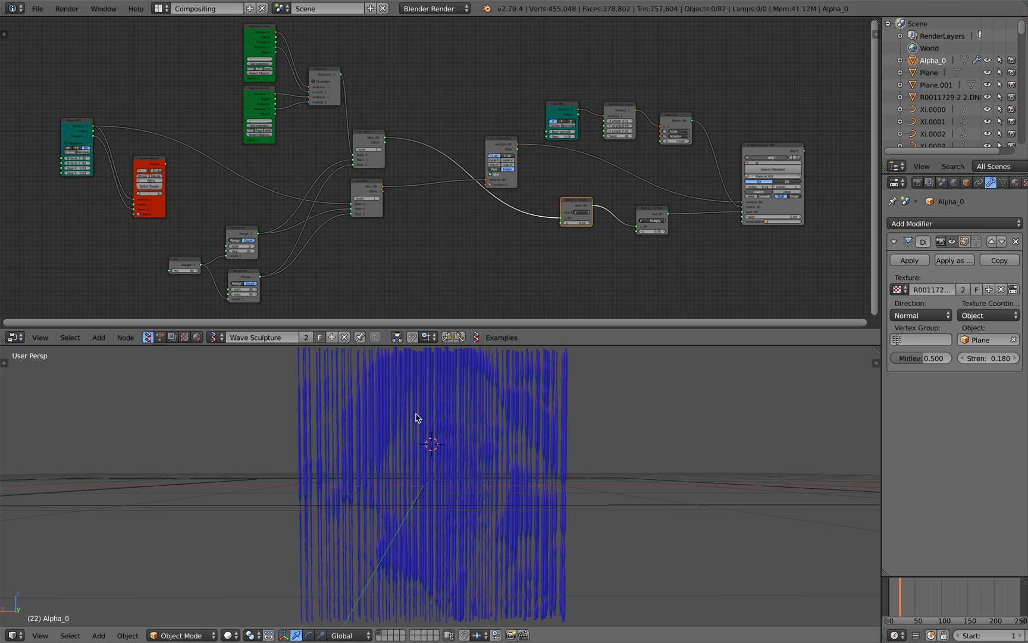
pyautogui.scroll(-1, 416, 418)
# - Open the recent file bro_001.blend
pyautogui.click(37, 9)
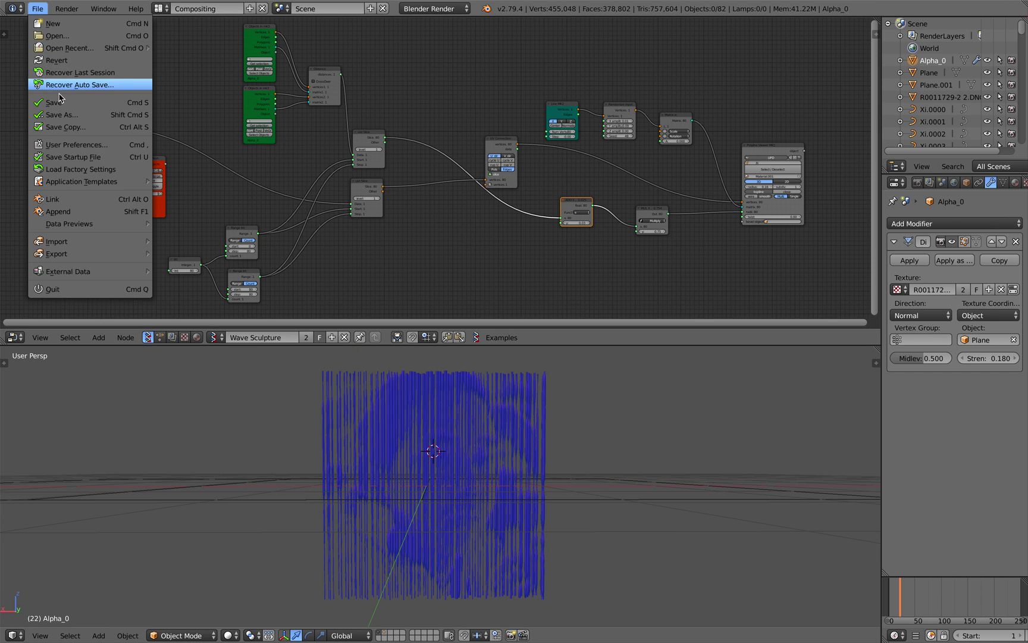
pyautogui.click(37, 8)
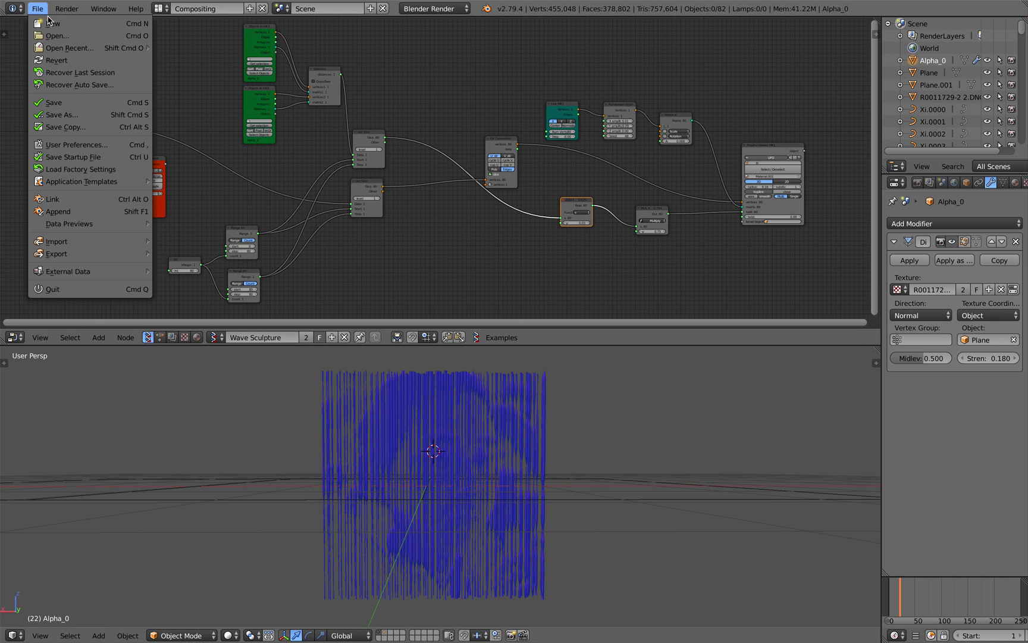
pyautogui.hscroll(-5, 200, 105)
pyautogui.click(37, 9)
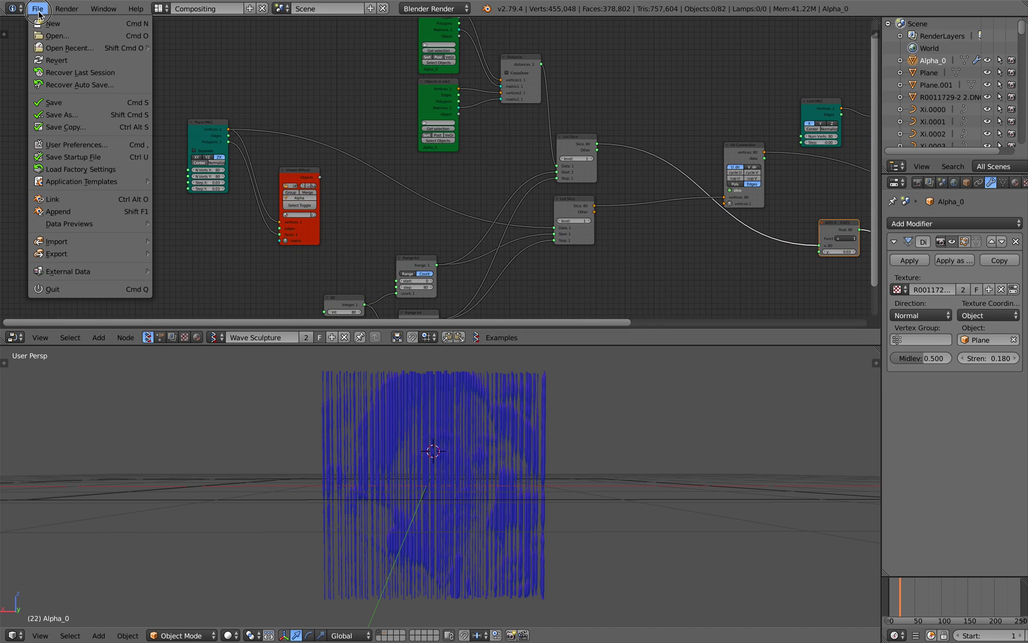
pyautogui.moveTo(84, 51)
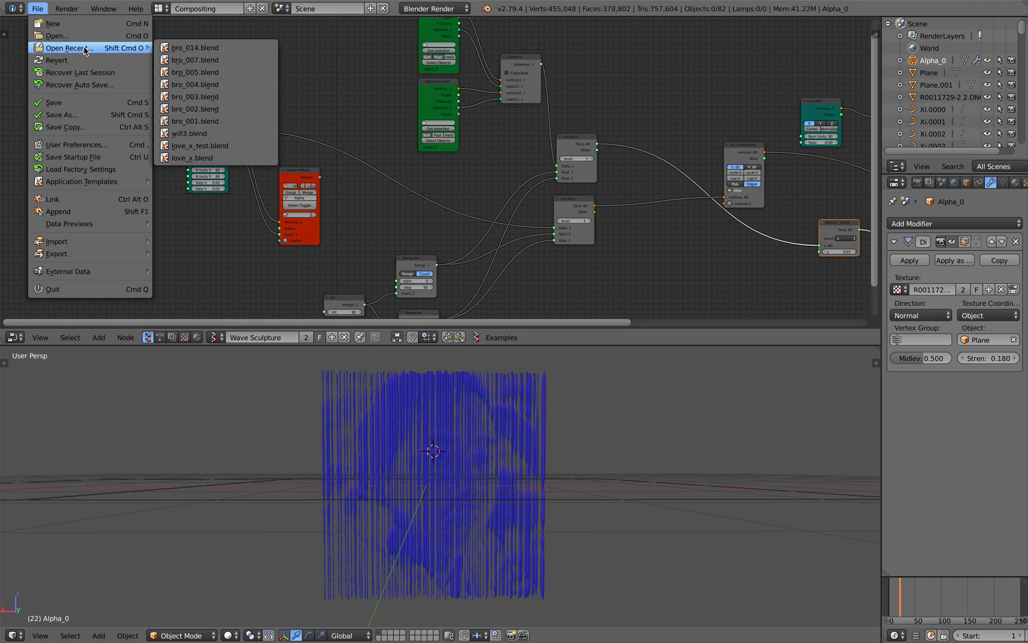
pyautogui.click(200, 116)
# - Scale up the Plane object that controls the displacement texture until it is about twice the mesh's width
pyautogui.moveTo(462, 409); pyautogui.dragTo(463, 356, button='middle')
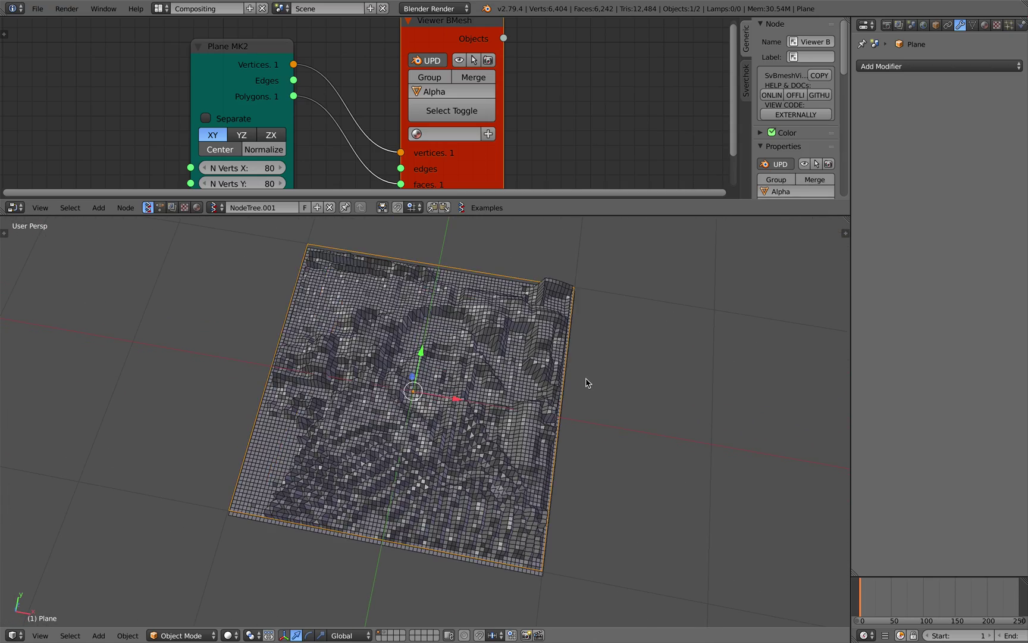
pyautogui.press('s')
pyautogui.click(727, 440)
pyautogui.scroll(-2, 661, 427)
pyautogui.moveTo(661, 427); pyautogui.dragTo(675, 425, button='middle')
pyautogui.press('s')
pyautogui.click(729, 449)
pyautogui.scroll(-2, 443, 377)
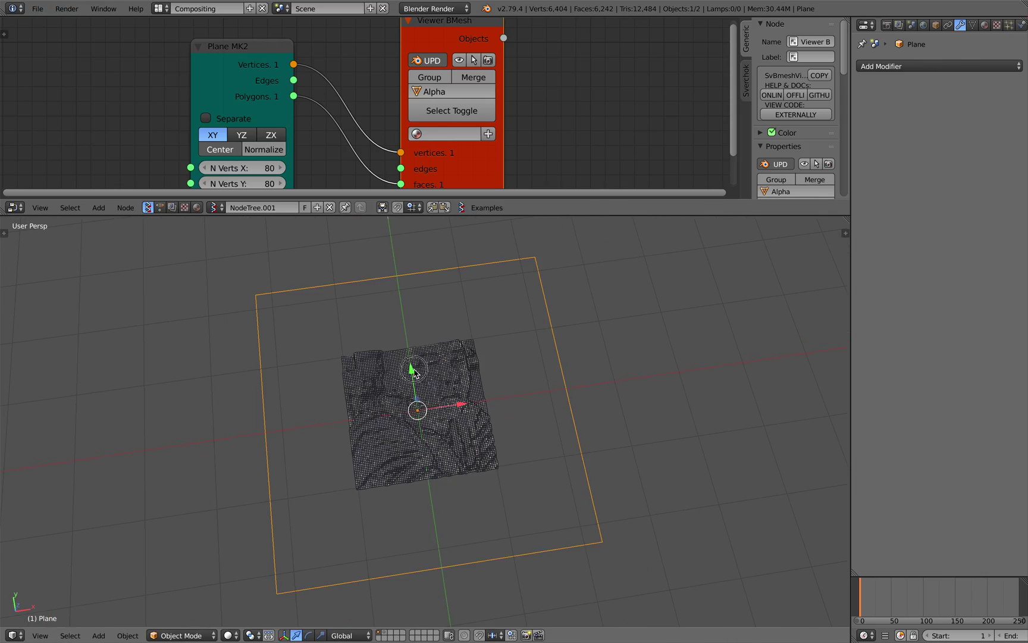
# - Move the control plane toward the mesh's lower edge and rescale it so the face fits within the mesh
pyautogui.moveTo(415, 372); pyautogui.dragTo(449, 438)
pyautogui.press('s')
pyautogui.click(589, 436)
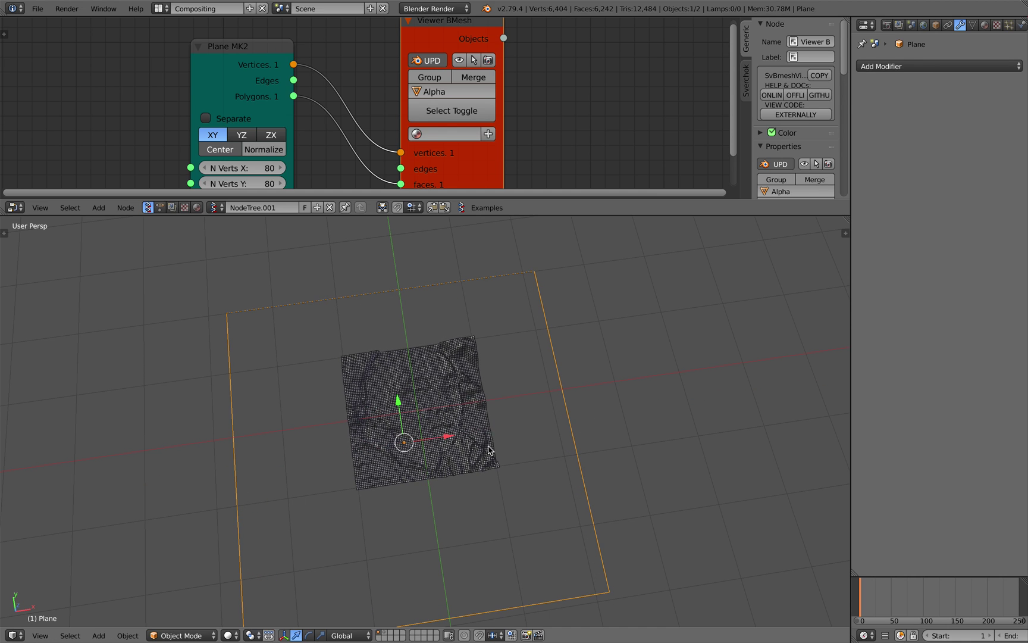
pyautogui.press('s')
pyautogui.click(479, 450)
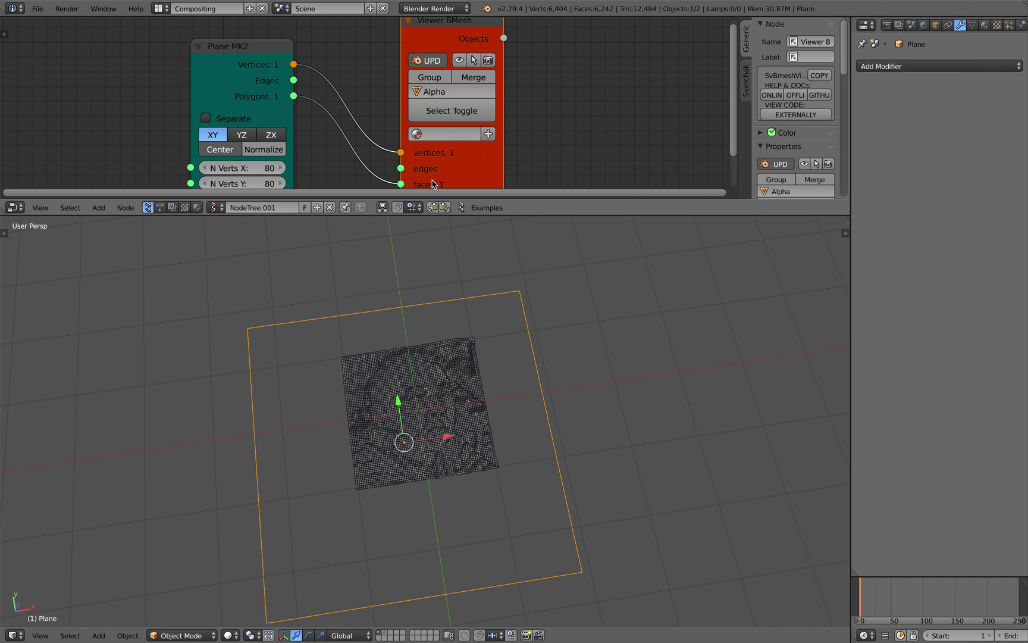
# - Enlarge the node editor to inspect the Plane MK2 and Viewer BMesh nodes, and examine the displaced mesh up close
pyautogui.moveTo(443, 215); pyautogui.dragTo(369, 331)
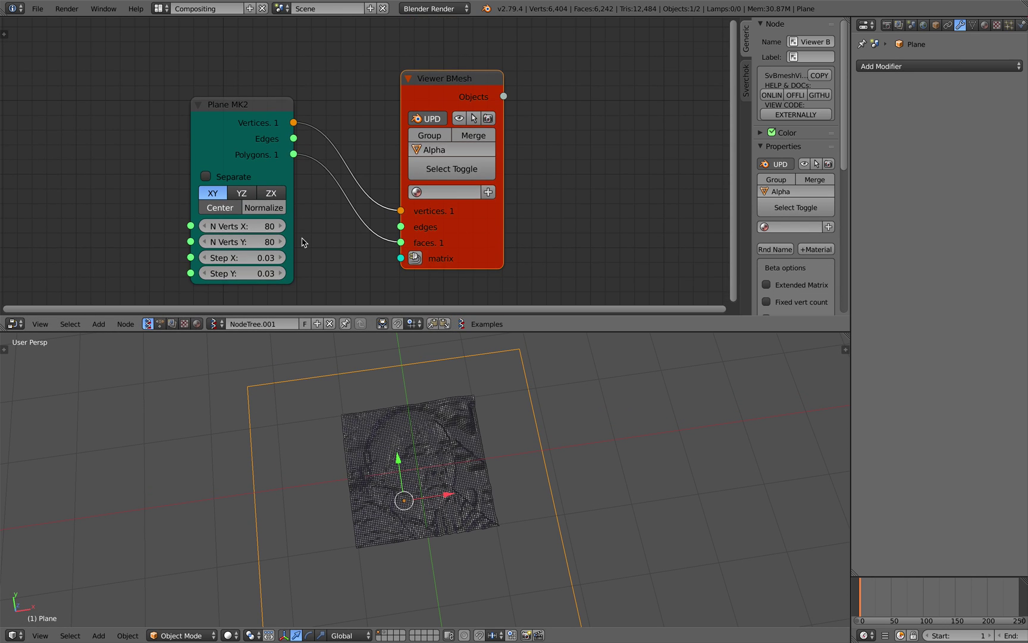
pyautogui.scroll(1, 272, 219)
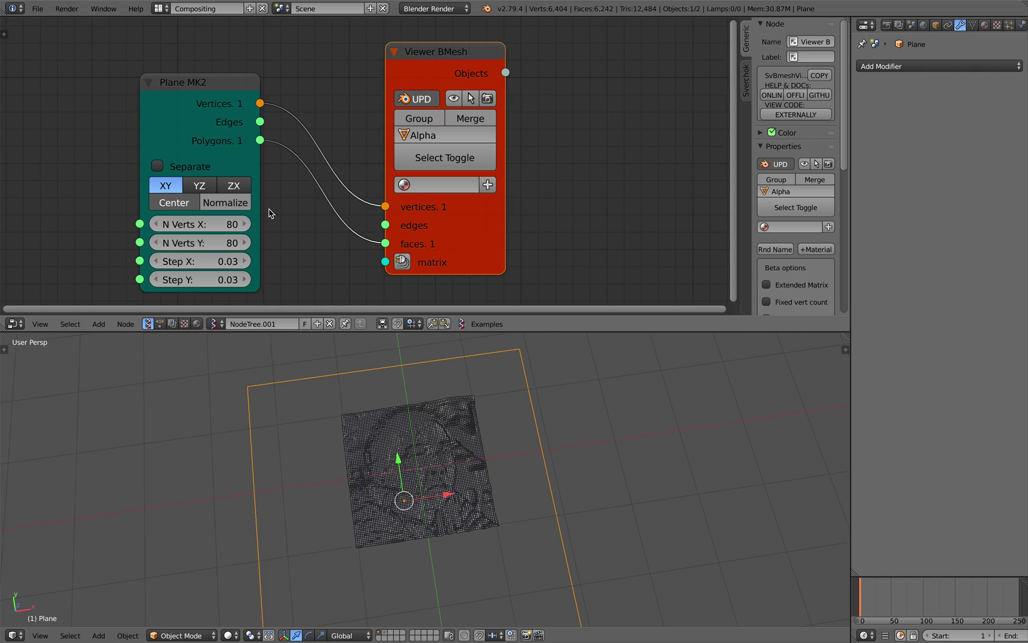
pyautogui.moveTo(450, 374); pyautogui.dragTo(624, 484, button='middle')
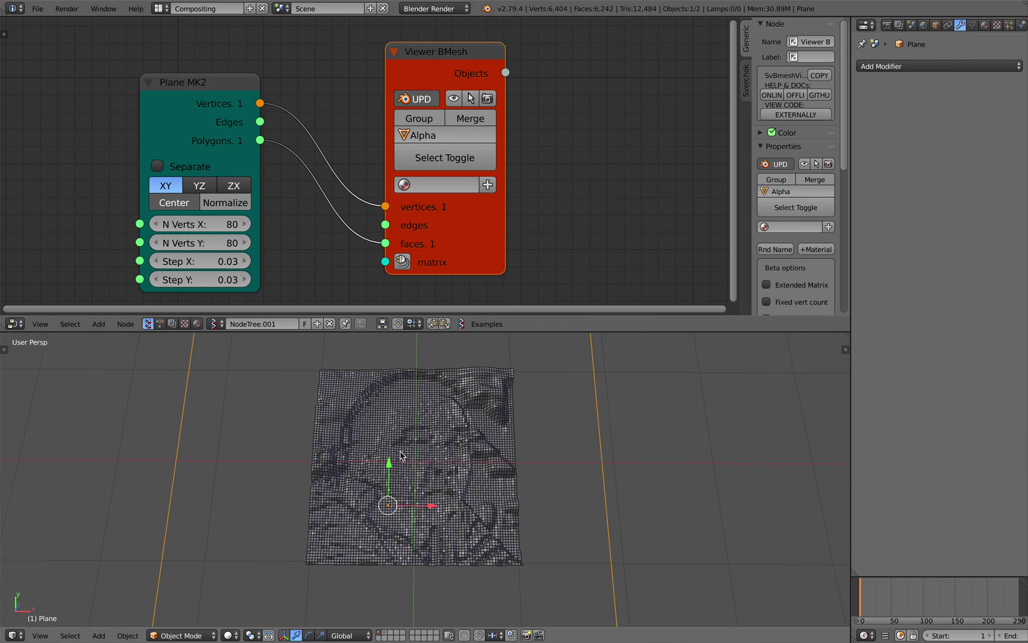
pyautogui.scroll(3, 400, 475)
pyautogui.moveTo(399, 475); pyautogui.dragTo(349, 479, button='middle')
pyautogui.scroll(2, 417, 560)
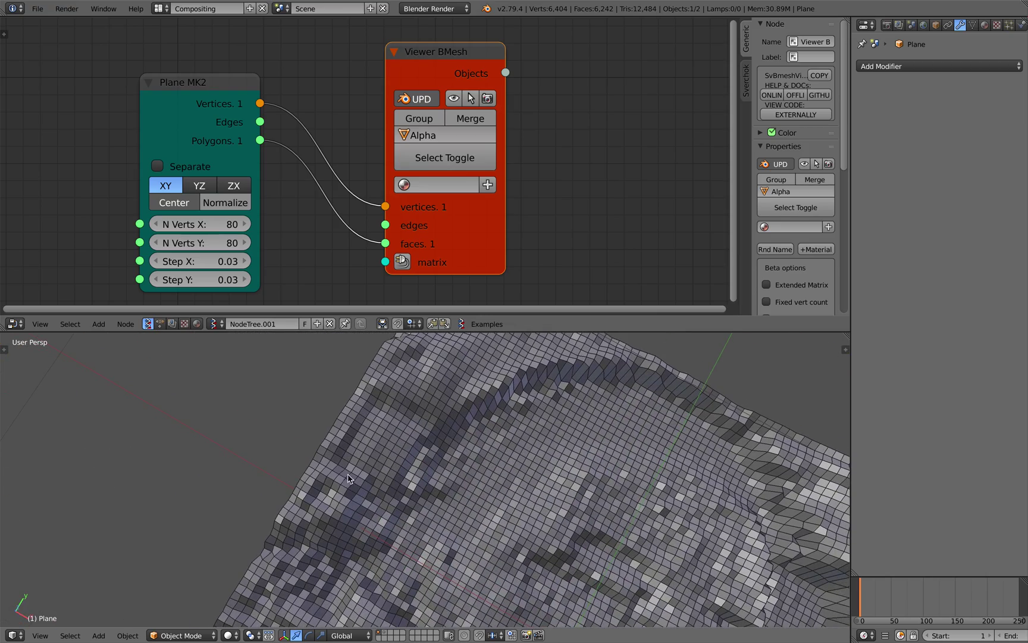
# - Open the recent file bro_007.blend
pyautogui.scroll(-2, 404, 421)
pyautogui.moveTo(404, 421); pyautogui.dragTo(507, 436, button='middle')
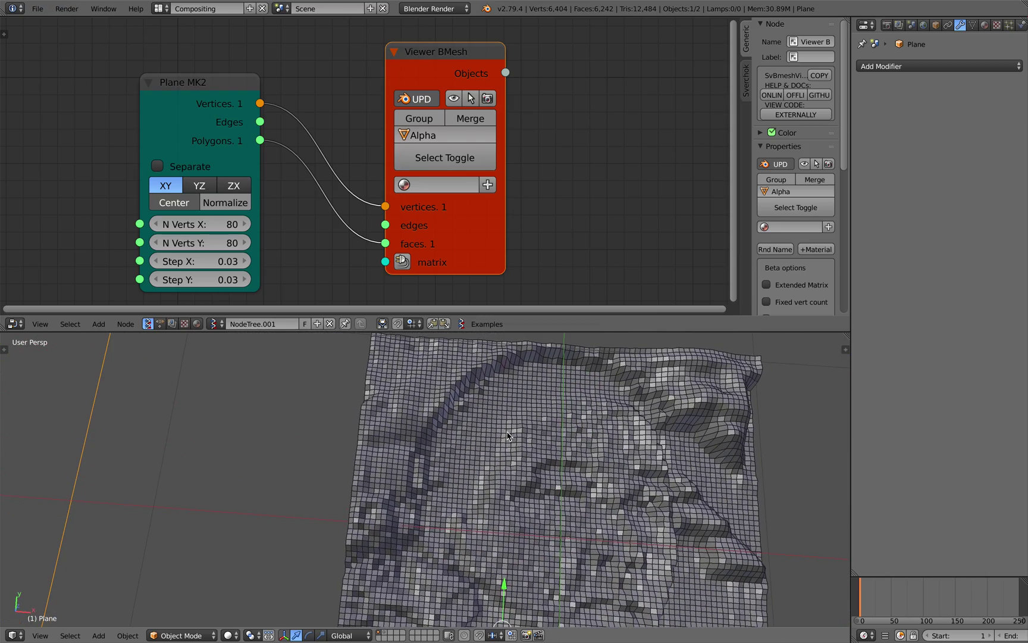
pyautogui.scroll(-2, 371, 438)
pyautogui.keyDown('shift'); pyautogui.moveTo(568, 476); pyautogui.dragTo(411, 462, button='middle'); pyautogui.keyUp('shift')
pyautogui.scroll(-1, 422, 461)
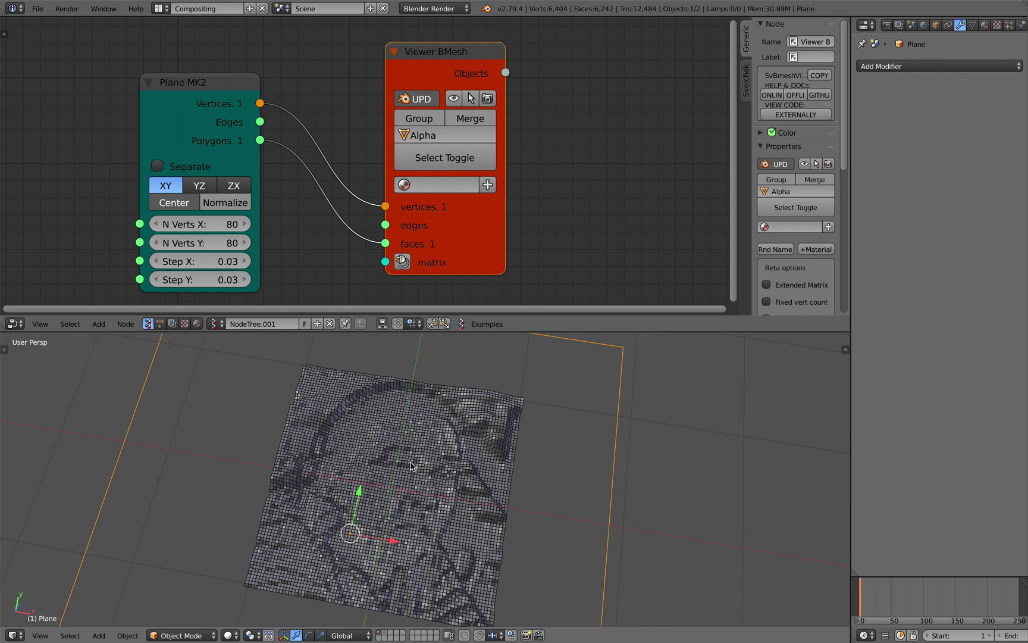
pyautogui.scroll(-2, 321, 270)
pyautogui.scroll(1, 321, 271)
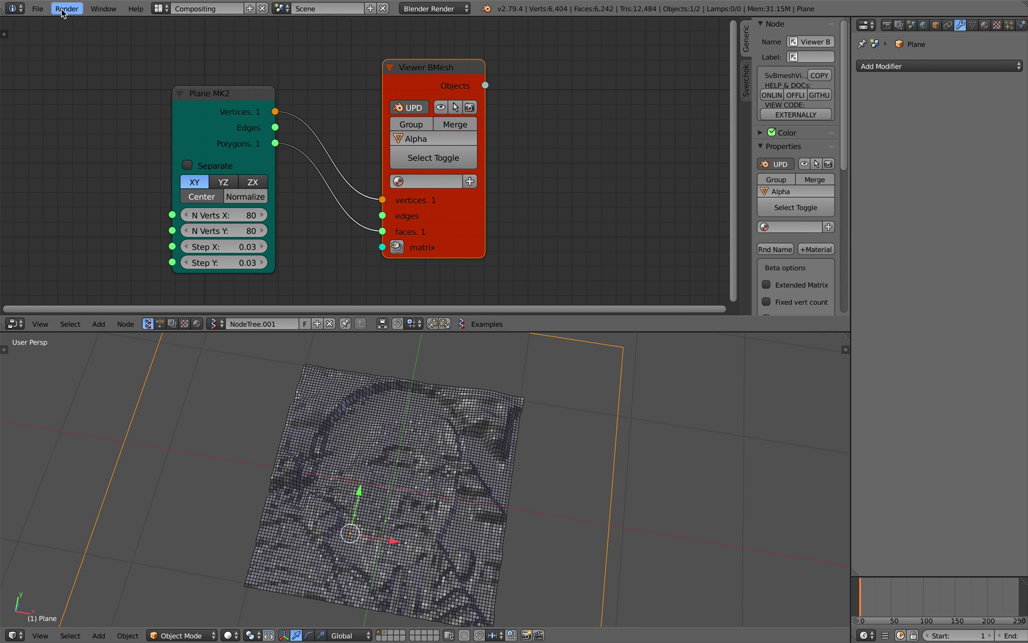
pyautogui.click(37, 8)
pyautogui.moveTo(65, 47)
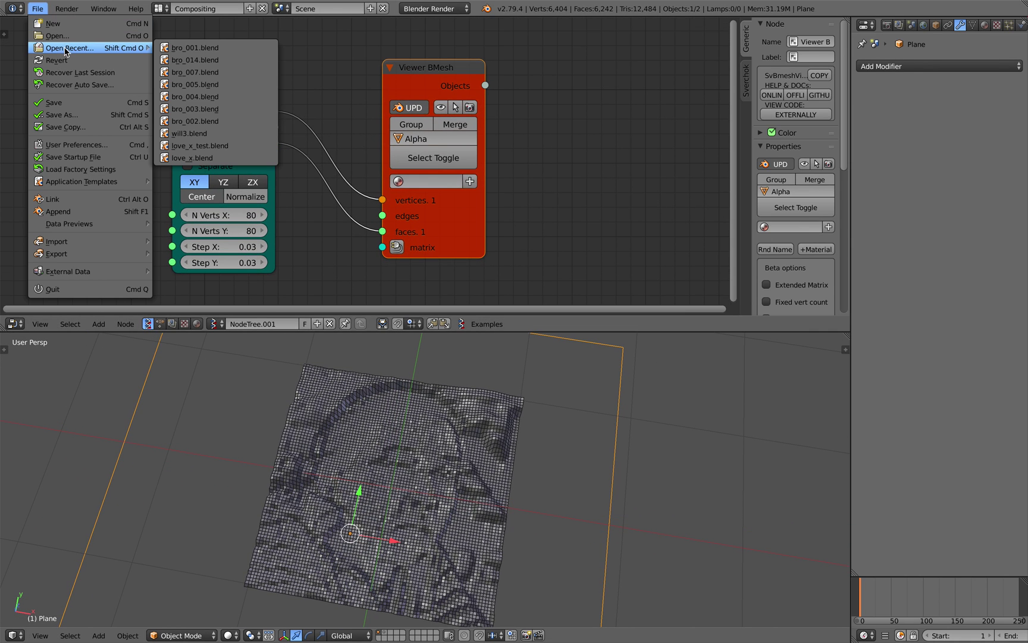
pyautogui.click(198, 71)
# - Enlarge the 3D view and examine the red polylines running over the displaced mesh up close
pyautogui.scroll(4, 525, 435)
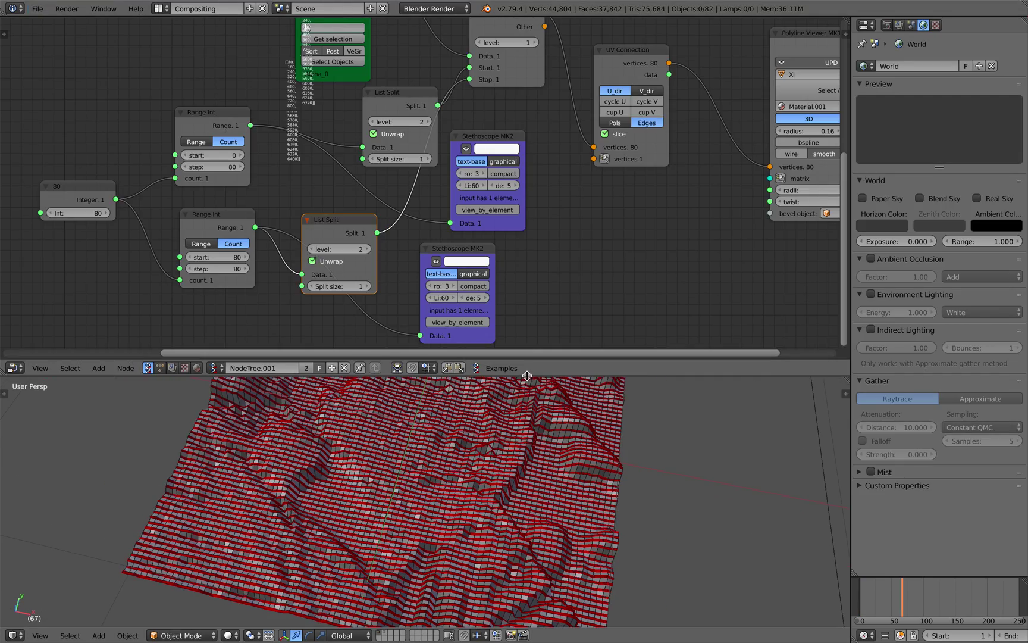
pyautogui.moveTo(528, 377); pyautogui.dragTo(511, 228)
pyautogui.moveTo(497, 345); pyautogui.dragTo(490, 393, button='middle')
pyautogui.scroll(4, 483, 425)
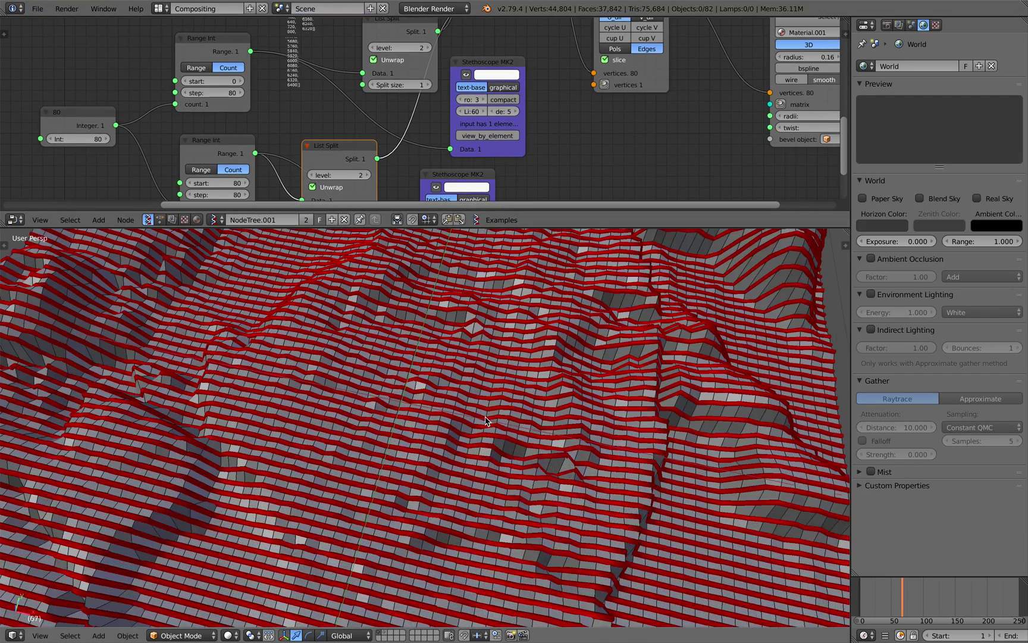
pyautogui.moveTo(456, 425); pyautogui.dragTo(483, 430, button='middle')
# - Delete the displaced grid mesh beneath the red polylines, keeping the polylines
pyautogui.rightClick(462, 408)
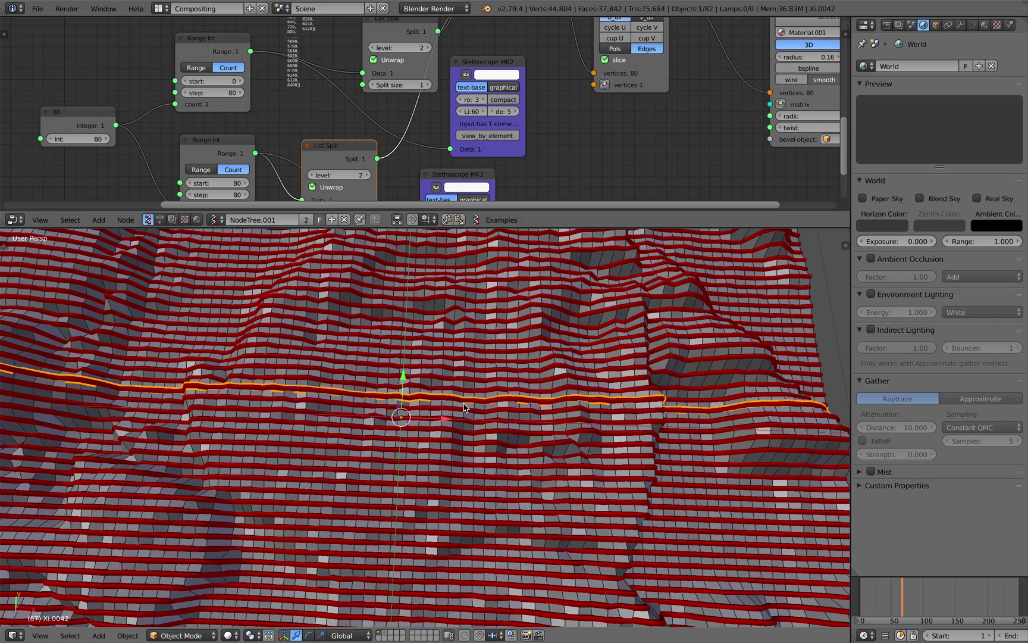
pyautogui.rightClick(464, 407)
pyautogui.scroll(-3, 476, 413)
pyautogui.click(504, 421)
# - Examine the striped portrait's relief from above and from oblique angles
pyautogui.moveTo(503, 422); pyautogui.dragTo(453, 428, button='middle')
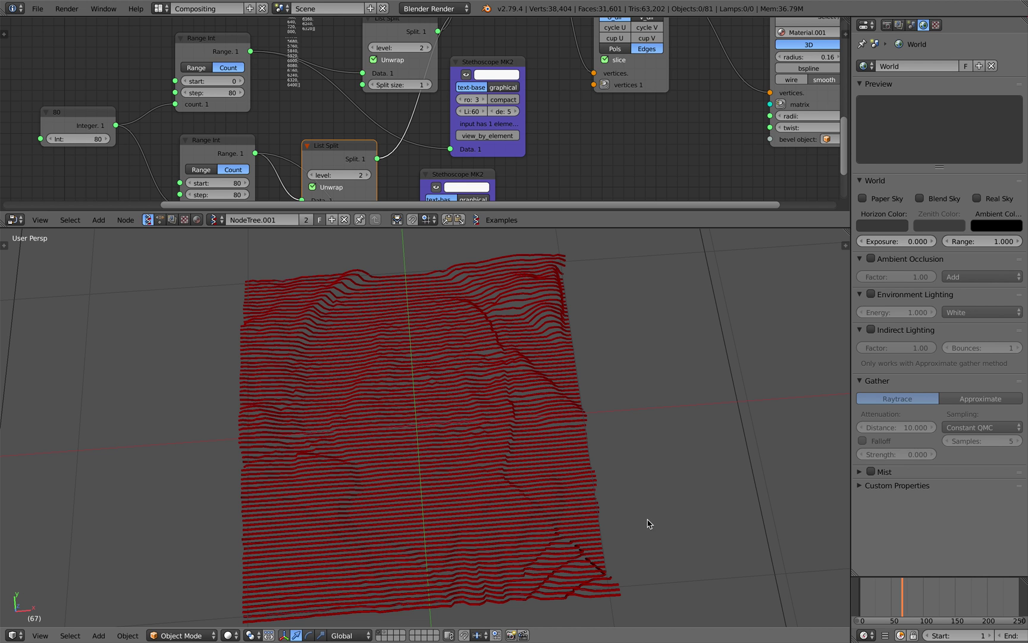
pyautogui.moveTo(543, 350); pyautogui.dragTo(473, 356, button='middle')
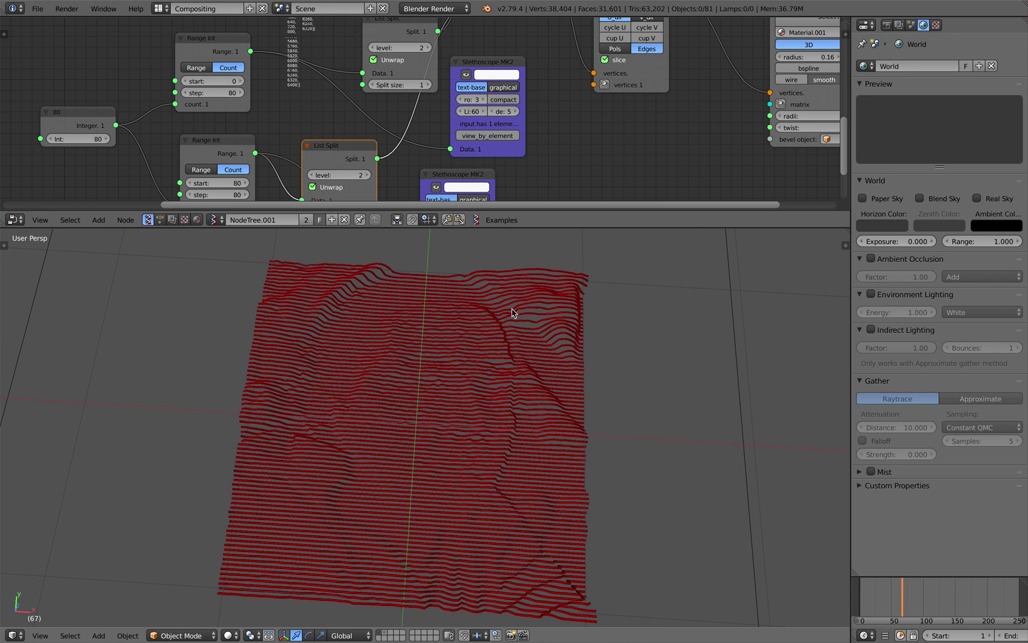
pyautogui.moveTo(511, 311); pyautogui.dragTo(419, 373, button='middle')
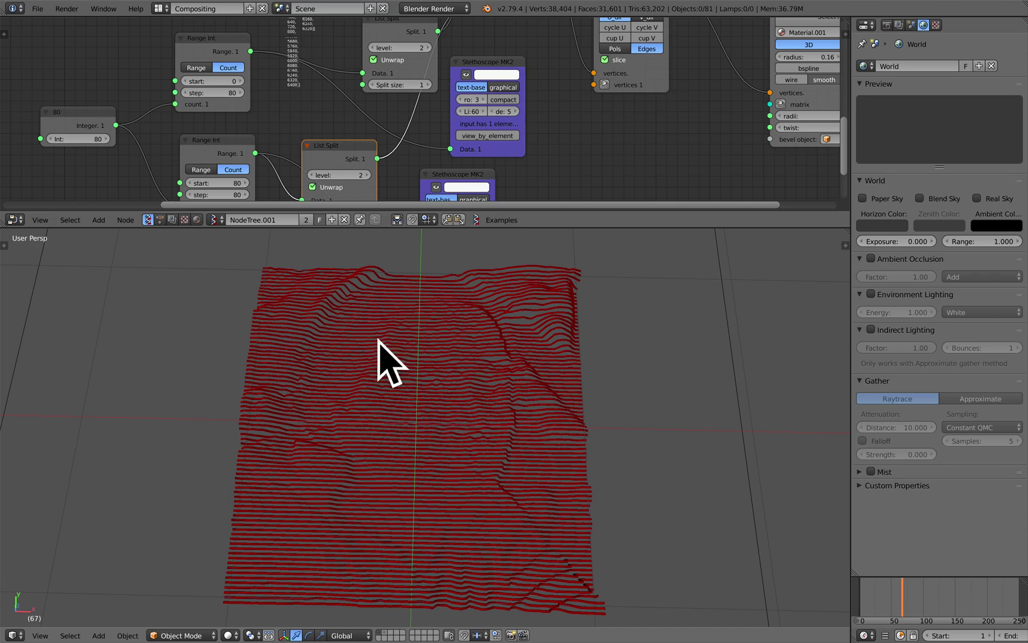
pyautogui.moveTo(342, 344); pyautogui.dragTo(442, 452, button='middle')
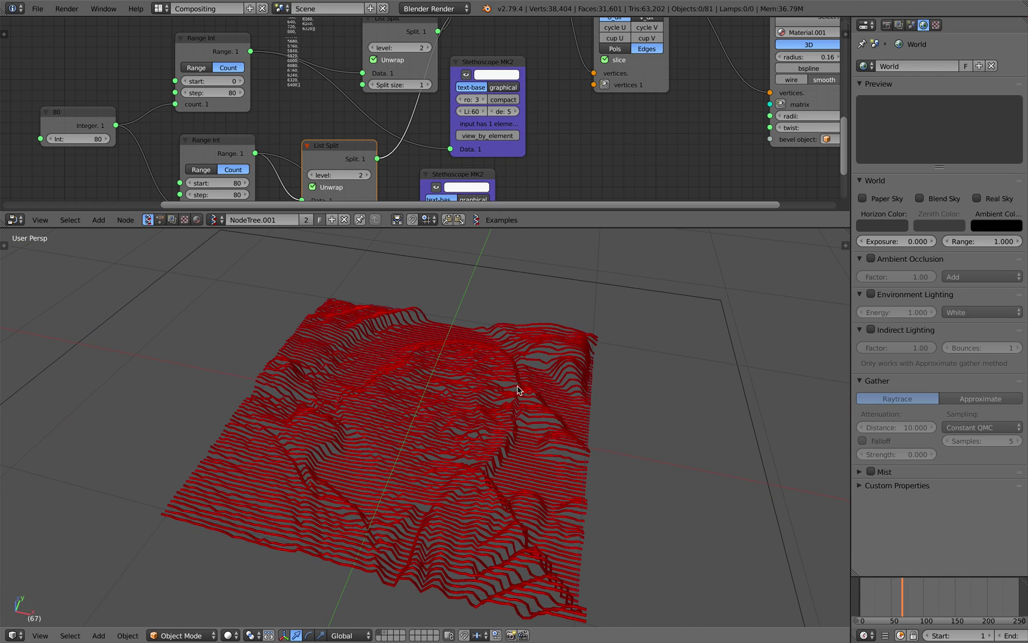
pyautogui.moveTo(519, 228); pyautogui.dragTo(519, 240)
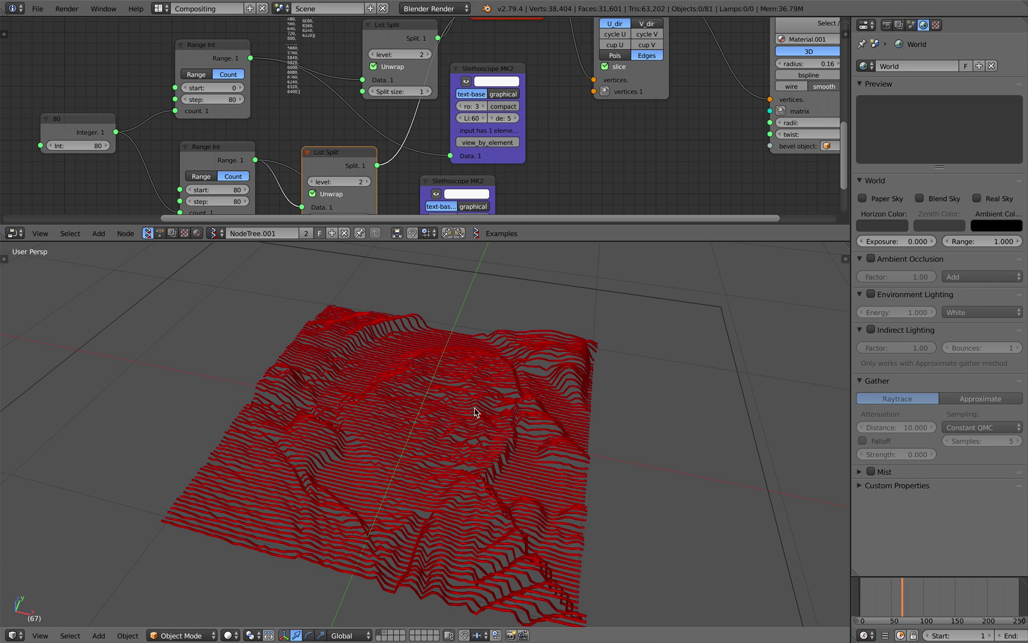
pyautogui.scroll(-2, 475, 410)
pyautogui.moveTo(498, 339); pyautogui.dragTo(530, 252, button='middle')
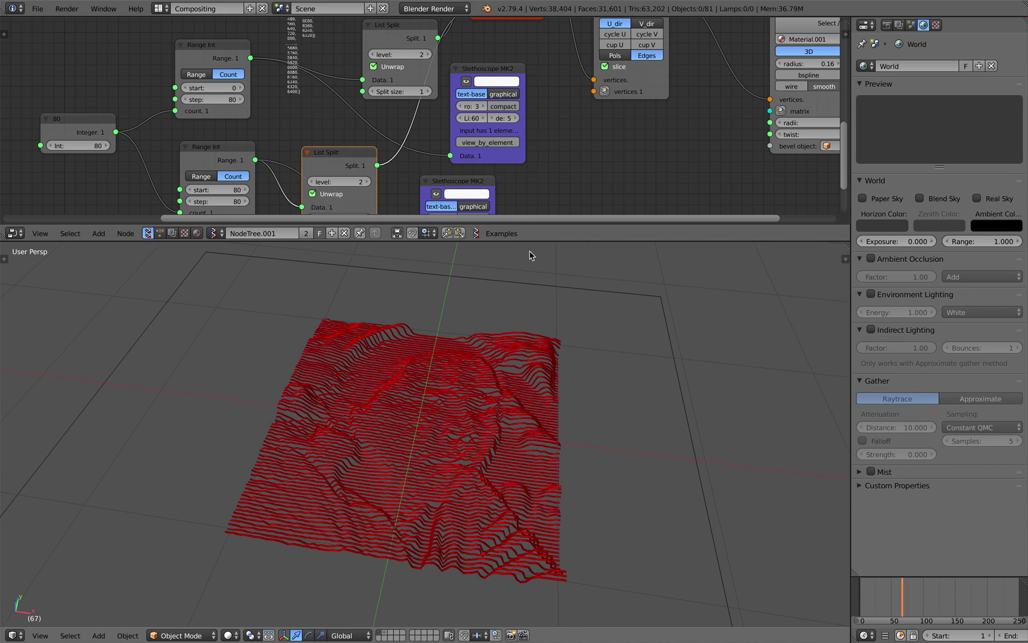
# - Enlarge the node editor and move the Plane MK2 and Viewer BMesh nodes further left in the node layout
pyautogui.moveTo(532, 240); pyautogui.dragTo(460, 364)
pyautogui.scroll(-1, 411, 325)
pyautogui.moveTo(410, 325); pyautogui.dragTo(508, 309, button='middle')
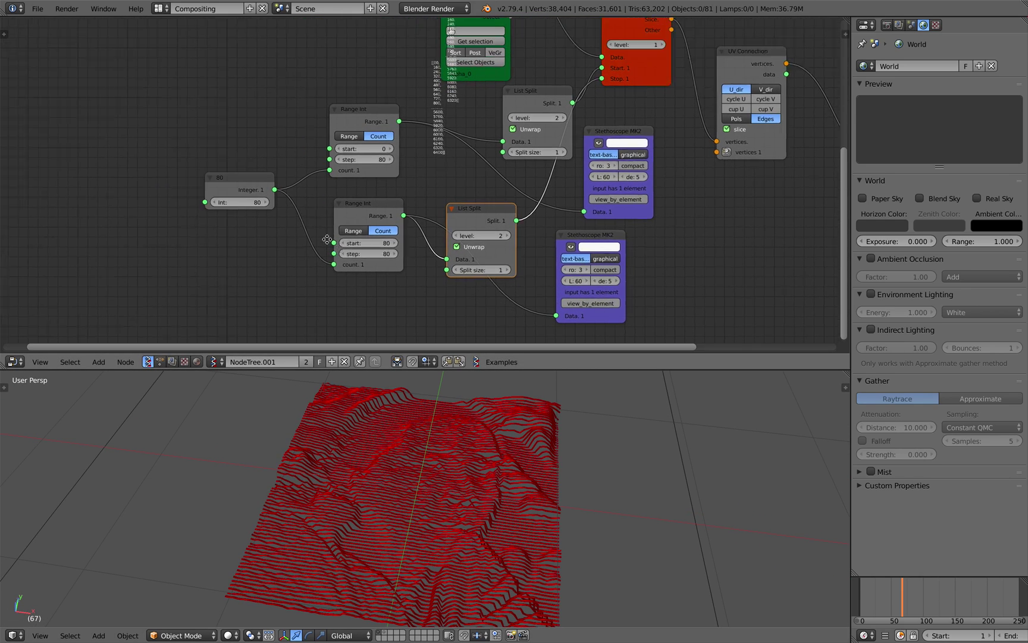
pyautogui.scroll(-3, 302, 197)
pyautogui.moveTo(302, 197); pyautogui.dragTo(326, 264, button='middle')
pyautogui.moveTo(295, 166); pyautogui.dragTo(439, 299, button='middle')
pyautogui.scroll(3, 439, 295)
pyautogui.moveTo(407, 251); pyautogui.dragTo(542, 238, button='middle')
pyautogui.scroll(2, 471, 266)
pyautogui.scroll(3, 542, 239)
pyautogui.moveTo(321, 129); pyautogui.dragTo(136, 111)
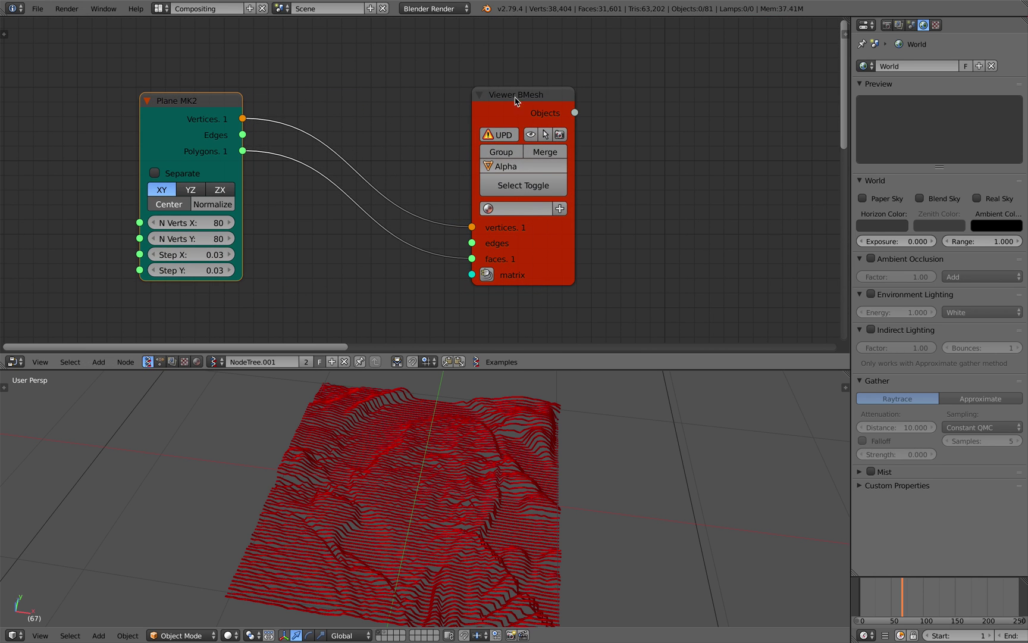
pyautogui.moveTo(507, 95); pyautogui.dragTo(421, 80)
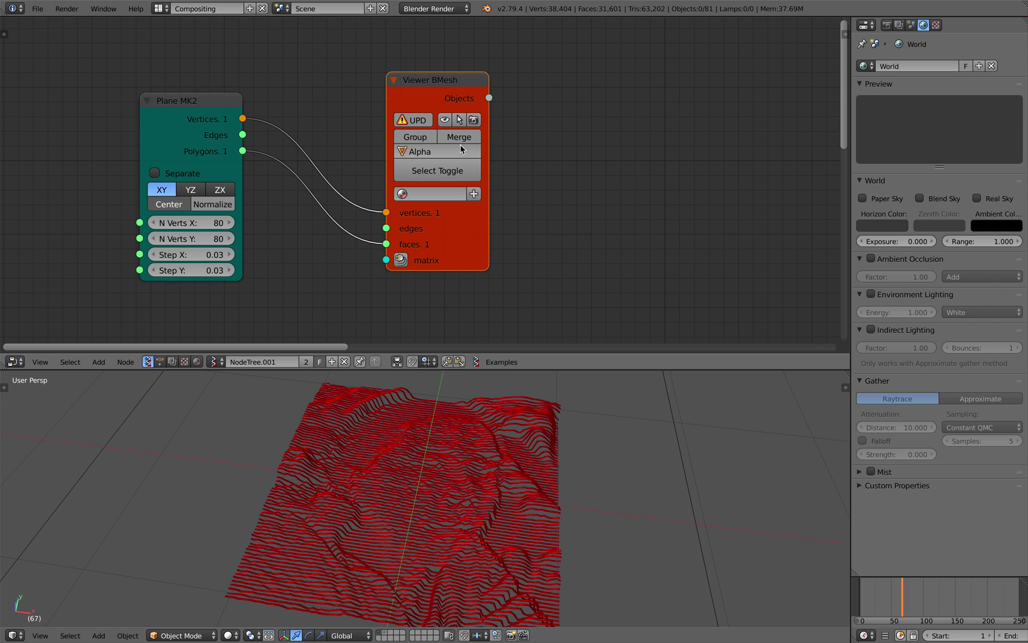
# - Move the Objects in mk3 node higher, clear of the numeric readouts and the List Split nodes
pyautogui.scroll(-3, 464, 170)
pyautogui.moveTo(616, 248); pyautogui.dragTo(137, 101, button='middle')
pyautogui.scroll(-3, 221, 179)
pyautogui.moveTo(481, 414); pyautogui.dragTo(568, 430, button='middle')
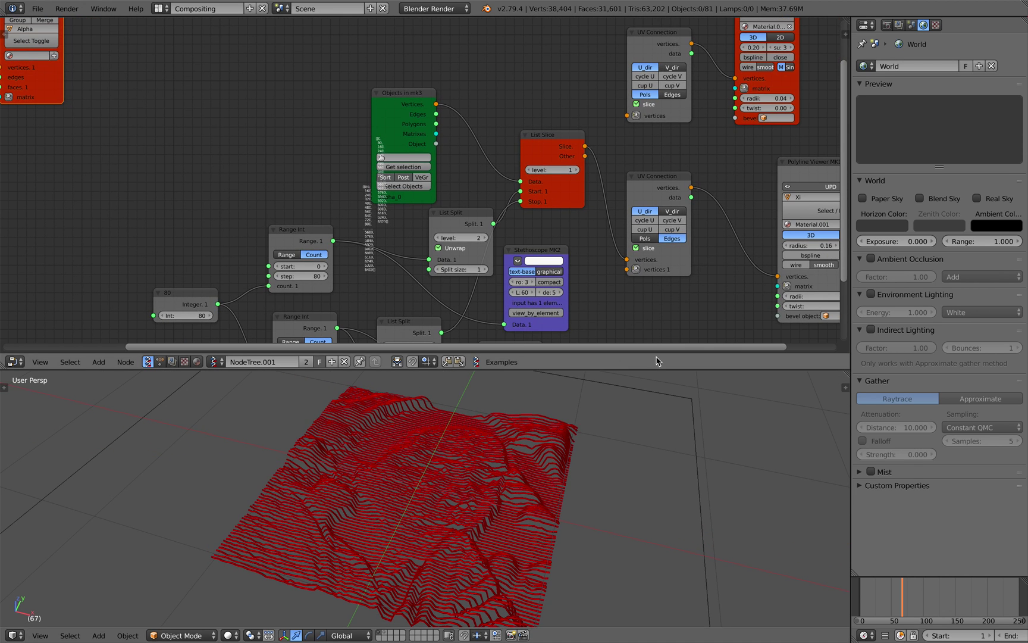
pyautogui.moveTo(442, 251); pyautogui.dragTo(431, 298, button='middle')
pyautogui.moveTo(372, 156); pyautogui.dragTo(393, 78)
pyautogui.scroll(-3, 394, 113)
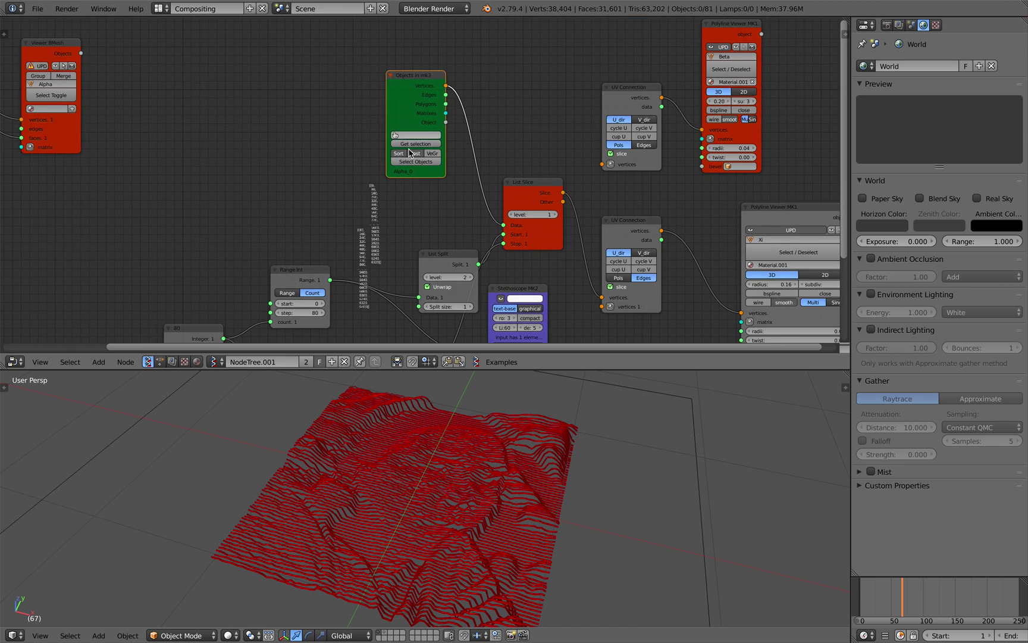
pyautogui.moveTo(481, 172); pyautogui.dragTo(477, 153)
pyautogui.moveTo(476, 157); pyautogui.dragTo(452, 197, button='middle')
# - Delete the spare upper UV Connection node and the Polyline Viewer node linked to it
pyautogui.moveTo(551, 124); pyautogui.dragTo(551, 75)
pyautogui.moveTo(638, 72); pyautogui.dragTo(651, 55)
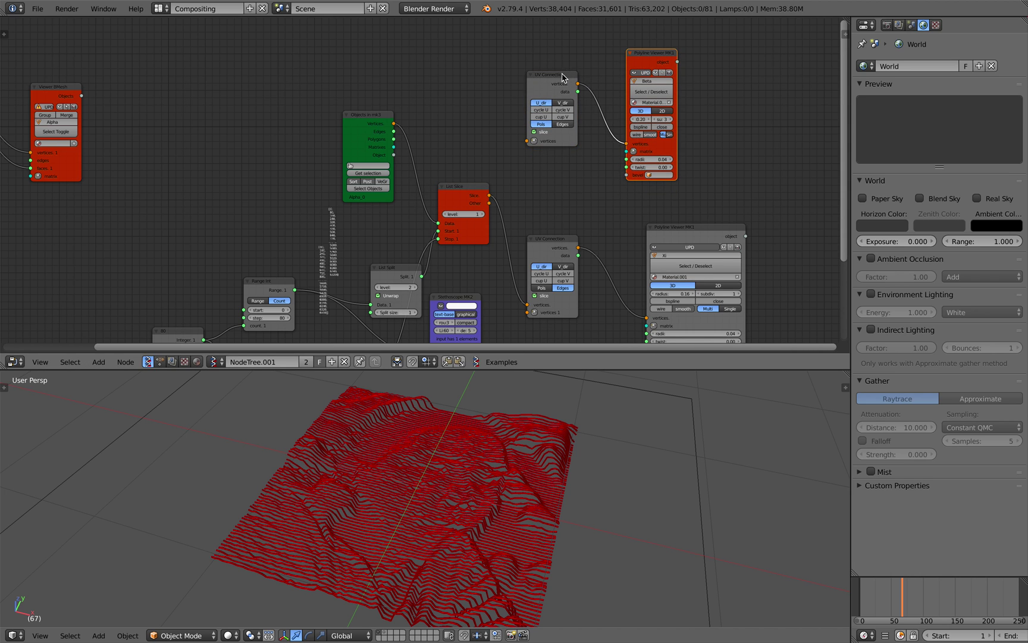
pyautogui.press('x')
pyautogui.click(654, 63)
pyautogui.press('x')
# - Reposition the Objects in mk3 node up and left, and the List Slice node up and right, to tidy their connection
pyautogui.moveTo(424, 132); pyautogui.dragTo(430, 104, button='middle')
pyautogui.scroll(3, 429, 103)
pyautogui.moveTo(359, 70); pyautogui.dragTo(335, 61)
pyautogui.scroll(2, 330, 73)
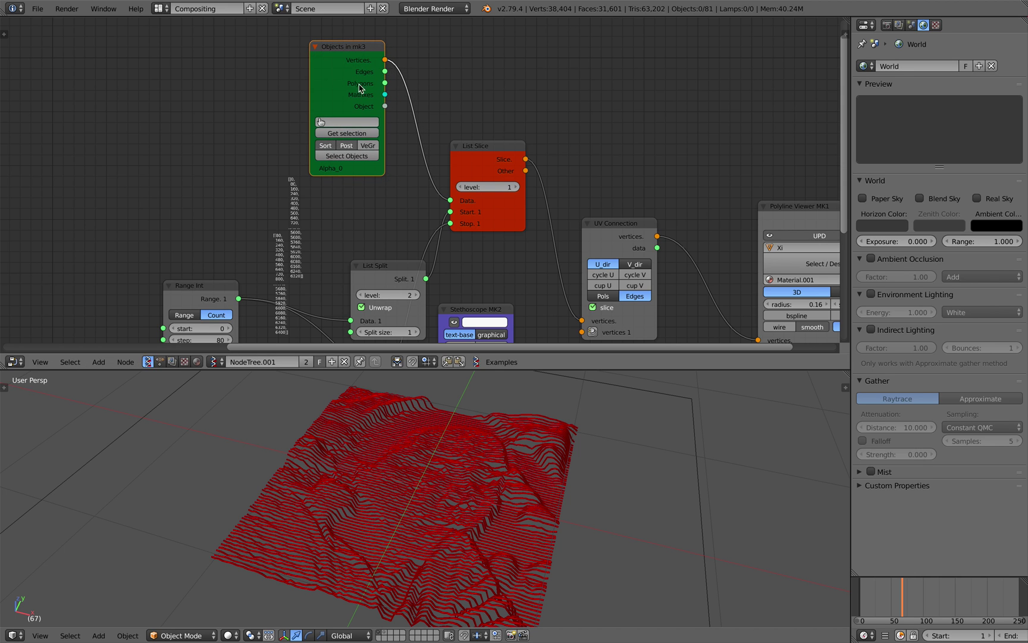
pyautogui.moveTo(487, 147); pyautogui.dragTo(503, 120)
pyautogui.moveTo(486, 108); pyautogui.dragTo(483, 81, button='middle')
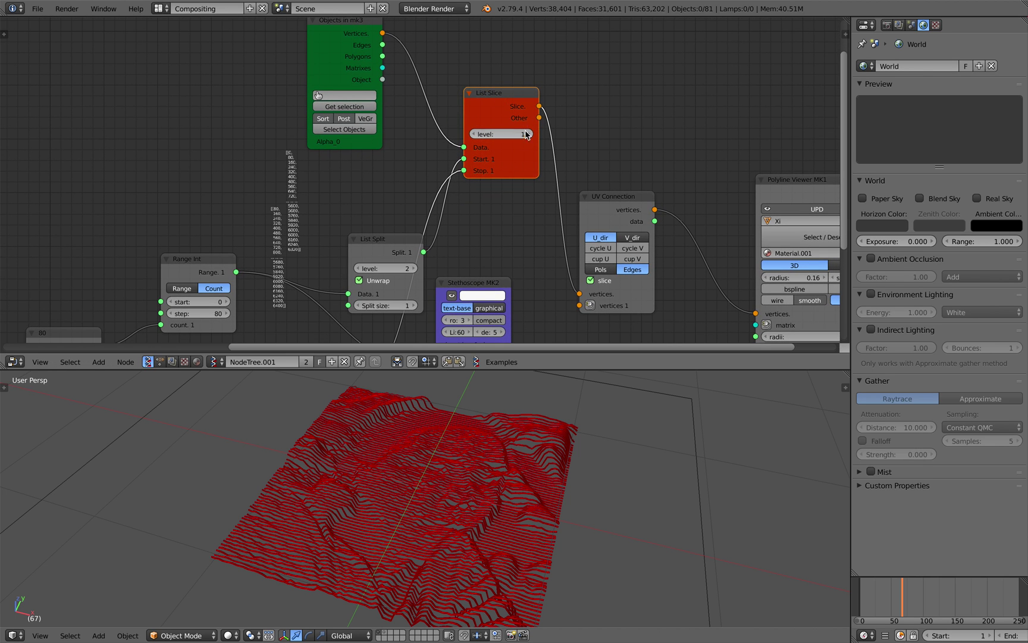
pyautogui.scroll(-1, 501, 195)
pyautogui.moveTo(501, 195); pyautogui.dragTo(512, 185, button='middle')
# - Move the two List Split nodes up so they stack one above the other between Range Int and List Slice
pyautogui.moveTo(413, 227); pyautogui.dragTo(395, 192)
pyautogui.moveTo(401, 188); pyautogui.dragTo(401, 171, button='middle')
pyautogui.scroll(1, 401, 172)
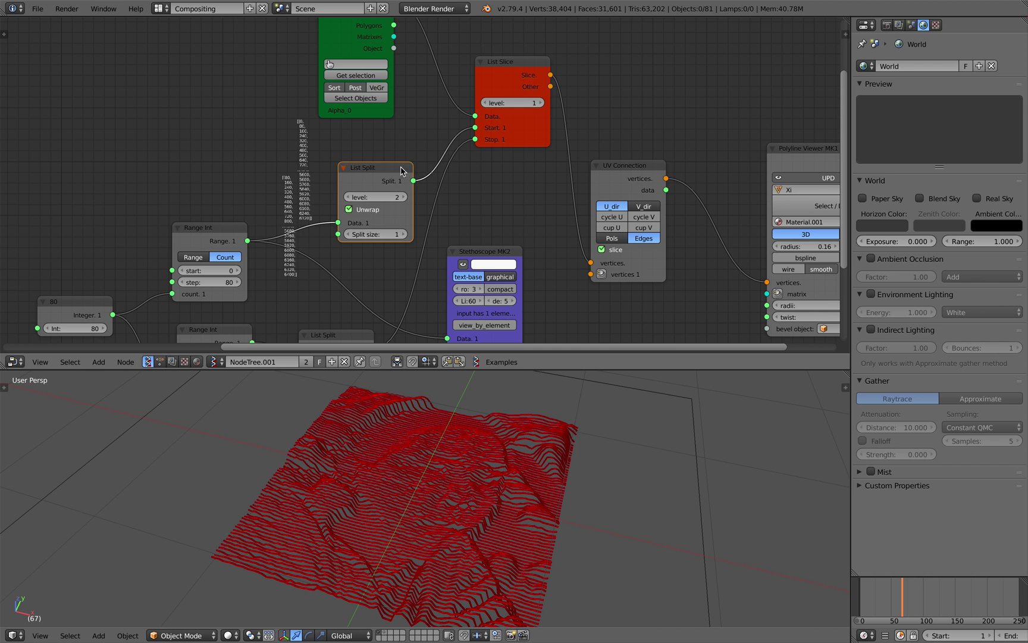
pyautogui.moveTo(401, 169); pyautogui.dragTo(392, 145)
pyautogui.moveTo(390, 230); pyautogui.dragTo(428, 144, button='middle')
pyautogui.moveTo(388, 247); pyautogui.dragTo(420, 156)
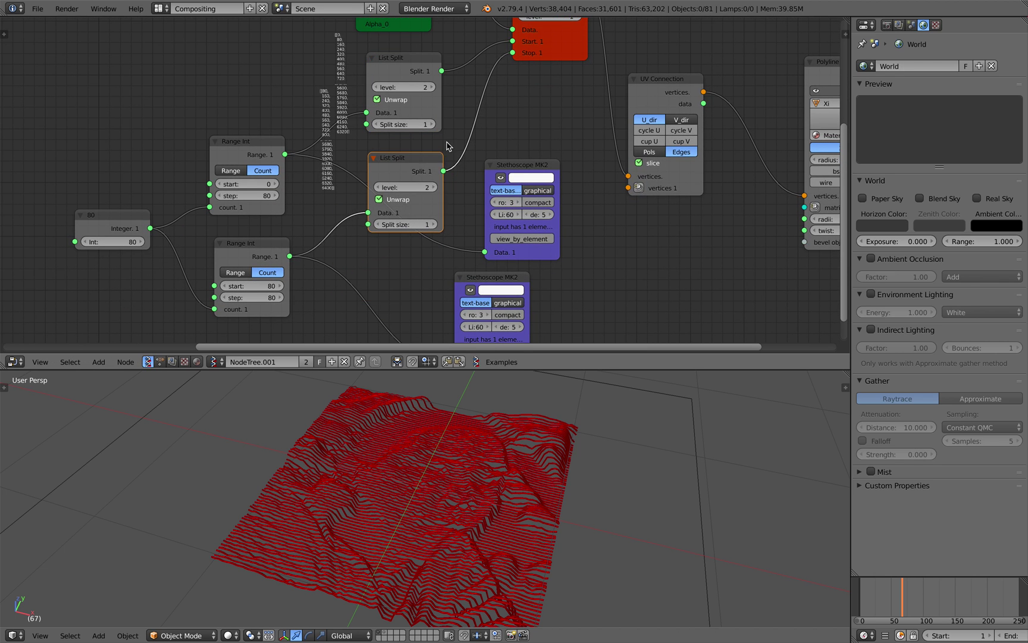
# - Move both Range Int nodes up and shift the 80 integer node further to their left
pyautogui.moveTo(448, 141); pyautogui.dragTo(451, 209, button='middle')
pyautogui.scroll(-1, 528, 127)
pyautogui.moveTo(528, 127); pyautogui.dragTo(538, 108, button='middle')
pyautogui.moveTo(305, 185); pyautogui.dragTo(304, 145)
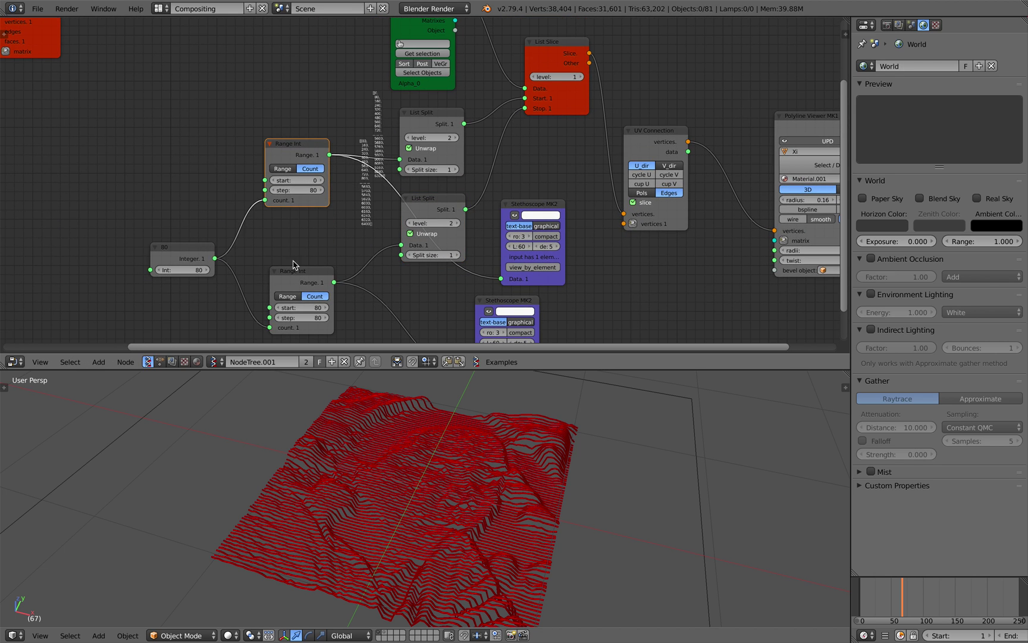
pyautogui.moveTo(285, 268); pyautogui.dragTo(279, 251)
pyautogui.moveTo(204, 246); pyautogui.dragTo(187, 238)
# - Examine the index lists displayed beside the List Split node and how they feed List Slice's Start and Stop inputs
pyautogui.scroll(2, 241, 181)
pyautogui.moveTo(237, 198); pyautogui.dragTo(266, 184, button='middle')
pyautogui.scroll(-1, 267, 174)
pyautogui.scroll(2, 312, 142)
pyautogui.moveTo(316, 135); pyautogui.dragTo(318, 231, button='middle')
pyautogui.scroll(7, 318, 231)
pyautogui.moveTo(360, 163); pyautogui.dragTo(363, 142, button='middle')
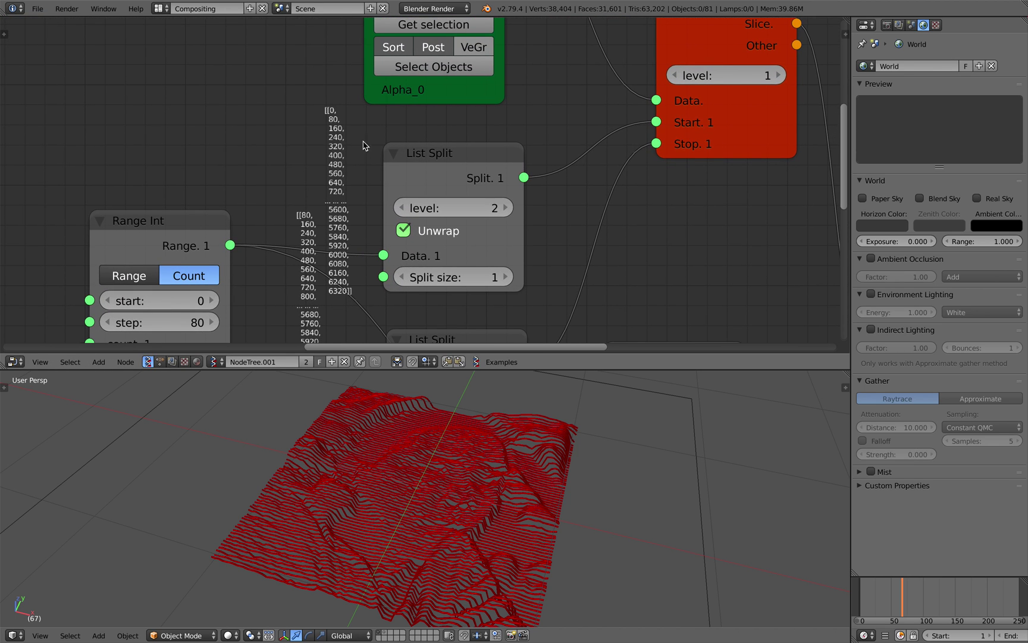
pyautogui.moveTo(636, 139); pyautogui.dragTo(577, 229, button='middle')
pyautogui.scroll(-1, 616, 231)
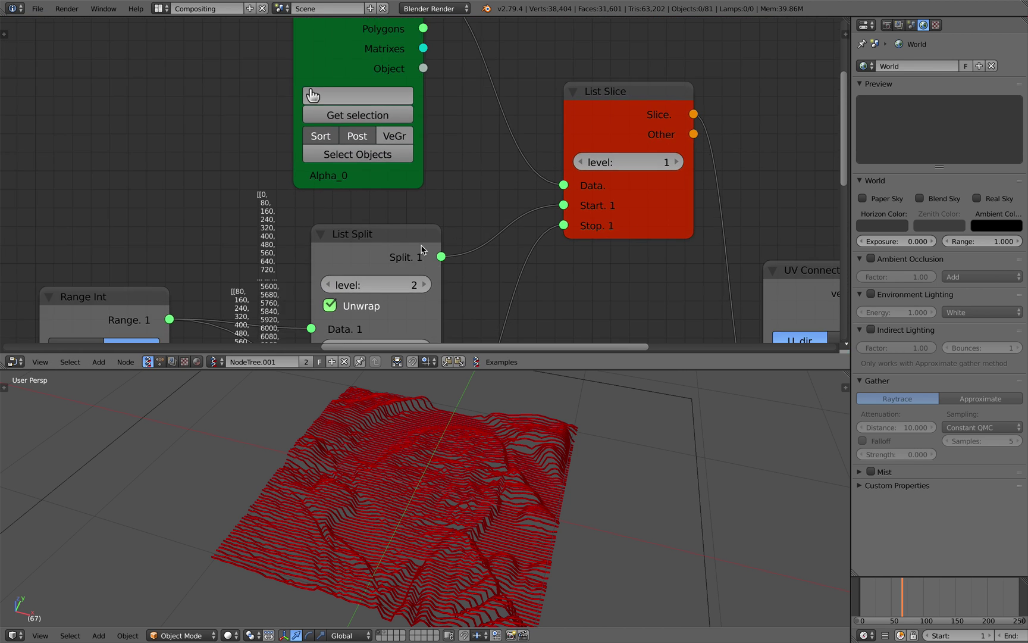
pyautogui.moveTo(291, 208); pyautogui.dragTo(388, 173, button='middle')
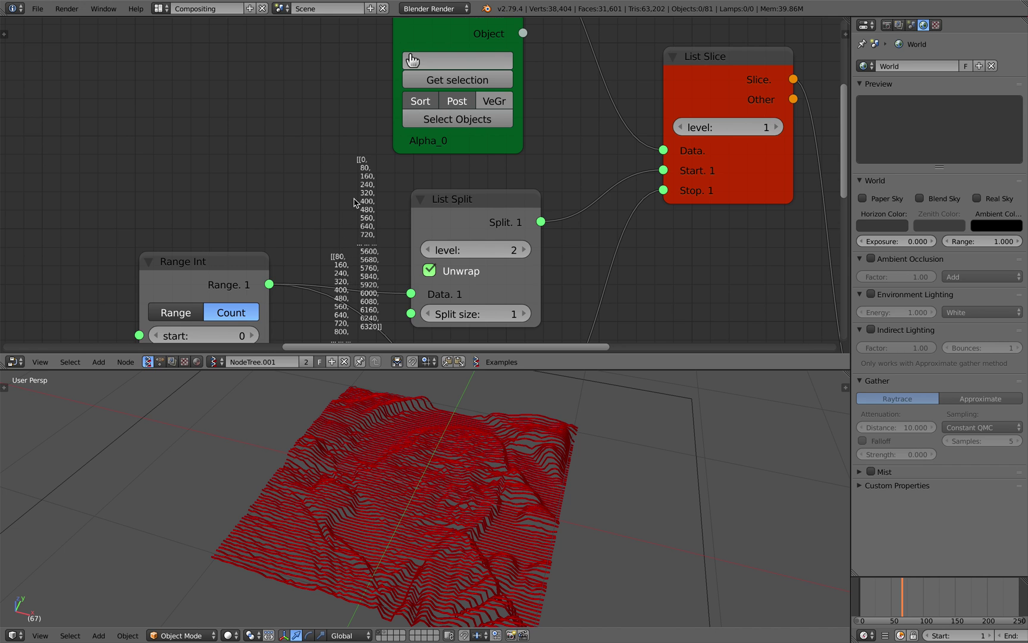
# - Move the two Range Int nodes slightly closer to each other
pyautogui.scroll(-3, 355, 203)
pyautogui.moveTo(353, 188); pyautogui.dragTo(361, 162, button='middle')
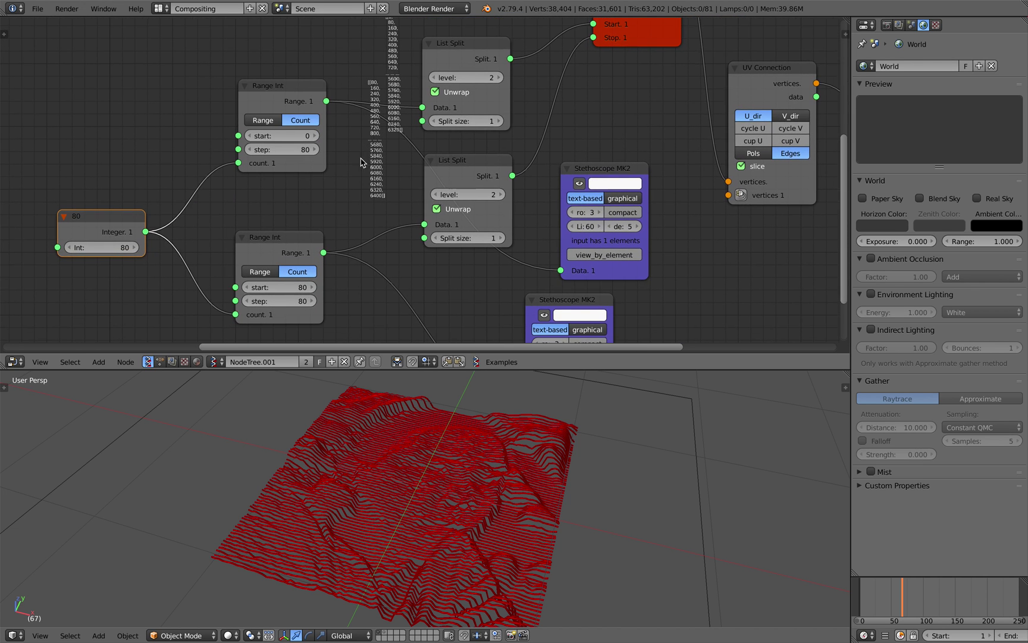
pyautogui.scroll(-1, 362, 162)
pyautogui.moveTo(303, 102); pyautogui.dragTo(299, 111)
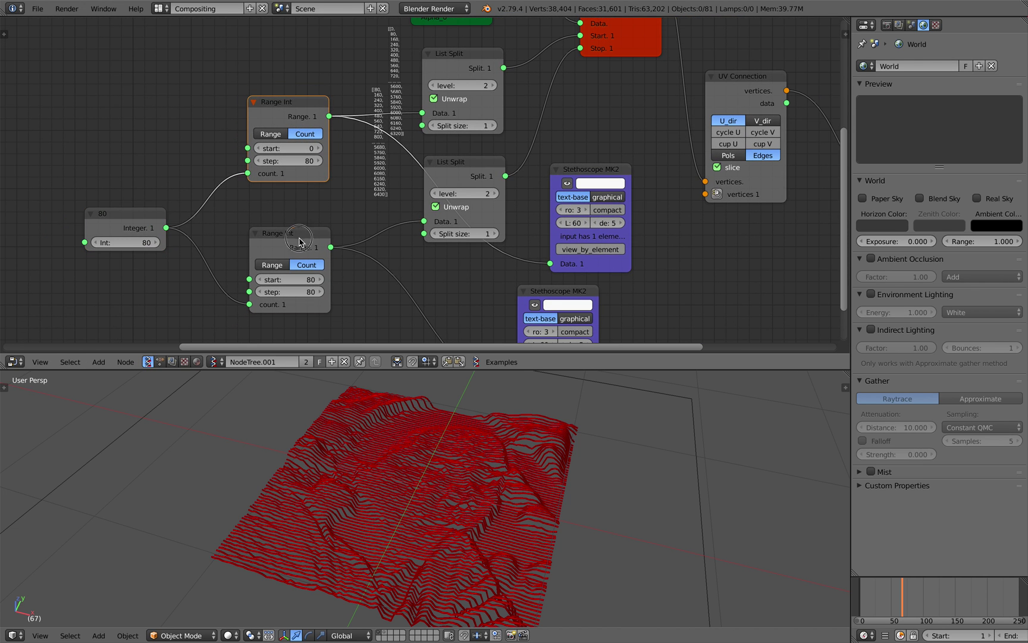
pyautogui.moveTo(304, 243); pyautogui.dragTo(294, 234)
# - Delete both List Split nodes, leaving the Range Int outputs linked directly to List Slice's Start and Stop inputs
pyautogui.scroll(-2, 452, 169)
pyautogui.moveTo(463, 167); pyautogui.dragTo(400, 184, button='middle')
pyautogui.click(400, 187)
pyautogui.click(386, 93)
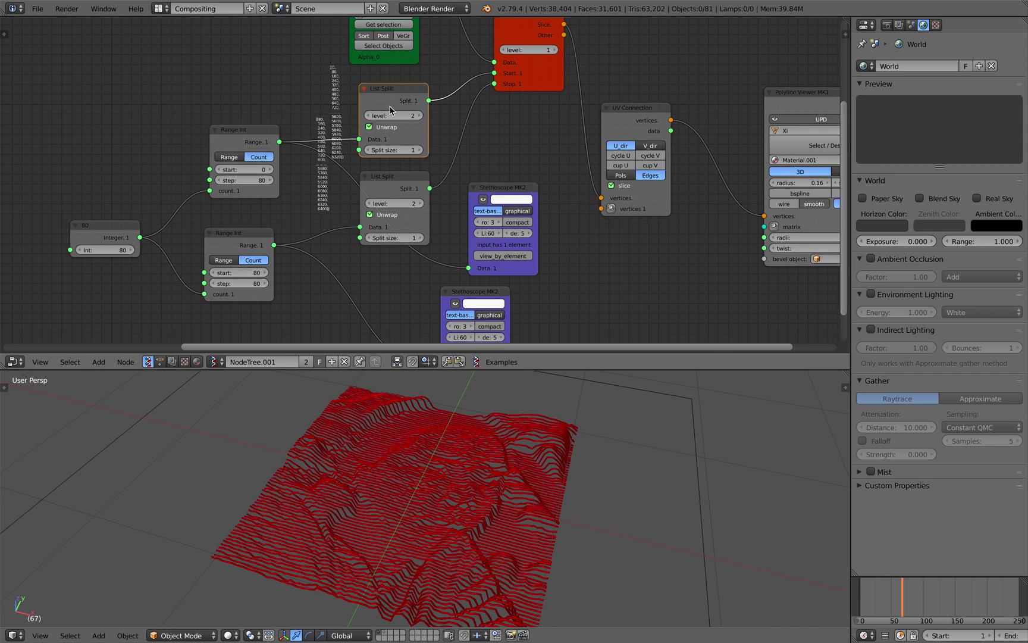
pyautogui.press('x')
pyautogui.click(407, 179)
pyautogui.press('x')
pyautogui.moveTo(281, 143); pyautogui.dragTo(274, 242)
# - Reposition the List Slice, UV Connection and Polyline Viewer MK1 nodes to space out the end of the node chain
pyautogui.moveTo(528, 60); pyautogui.dragTo(432, 172, button='middle')
pyautogui.moveTo(423, 142); pyautogui.dragTo(413, 138)
pyautogui.moveTo(473, 198); pyautogui.dragTo(440, 148, button='middle')
pyautogui.moveTo(500, 173); pyautogui.dragTo(516, 157)
pyautogui.moveTo(527, 214); pyautogui.dragTo(529, 176, button='middle')
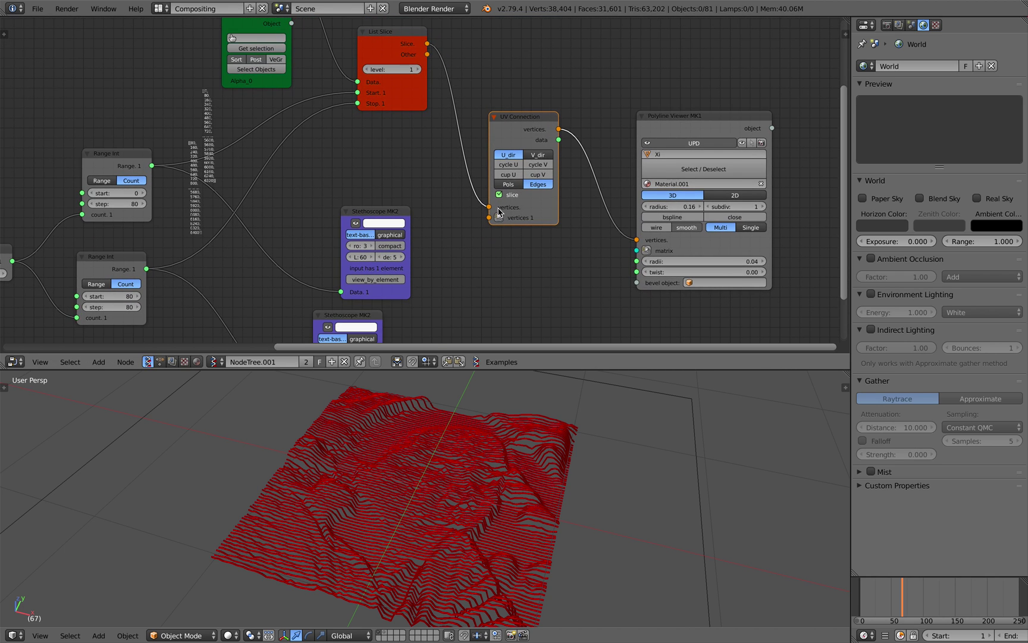
pyautogui.moveTo(443, 239); pyautogui.dragTo(315, 246, button='middle')
pyautogui.scroll(1, 364, 138)
pyautogui.moveTo(365, 137); pyautogui.dragTo(349, 126, button='middle')
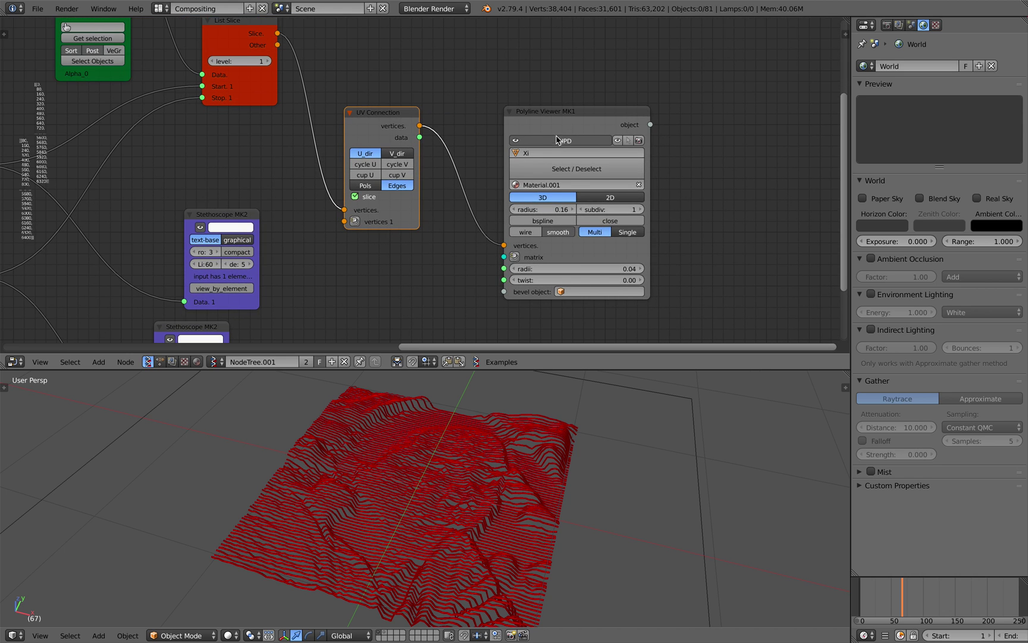
pyautogui.moveTo(553, 112); pyautogui.dragTo(573, 98)
# - Select individual red polylines one after another across the portrait to inspect them as separate objects
pyautogui.moveTo(573, 469); pyautogui.dragTo(548, 455, button='middle')
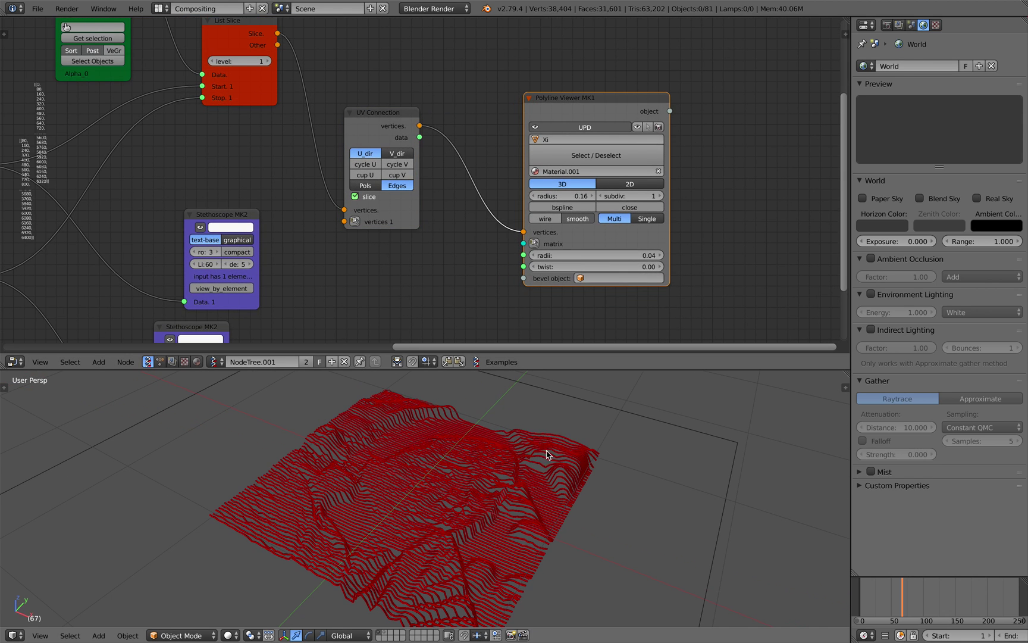
pyautogui.rightClick(549, 455)
pyautogui.rightClick(540, 465)
pyautogui.rightClick(515, 515)
pyautogui.rightClick(505, 521)
pyautogui.rightClick(488, 544)
pyautogui.rightClick(433, 576)
pyautogui.rightClick(444, 556)
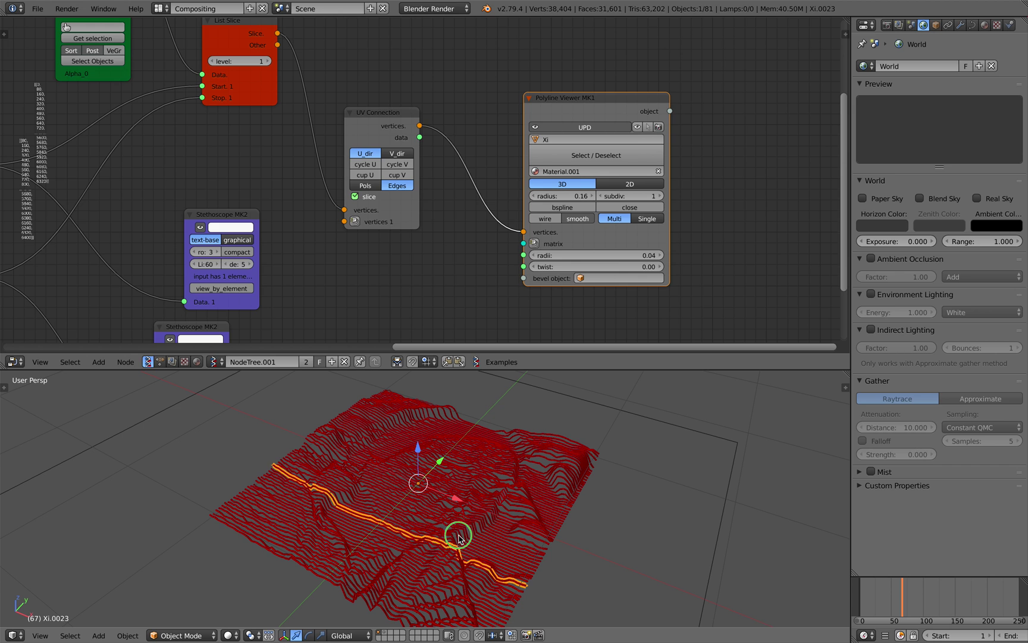
pyautogui.rightClick(459, 538)
pyautogui.rightClick(481, 503)
pyautogui.rightClick(495, 485)
pyautogui.rightClick(510, 465)
pyautogui.rightClick(525, 450)
pyautogui.rightClick(536, 440)
pyautogui.rightClick(530, 457)
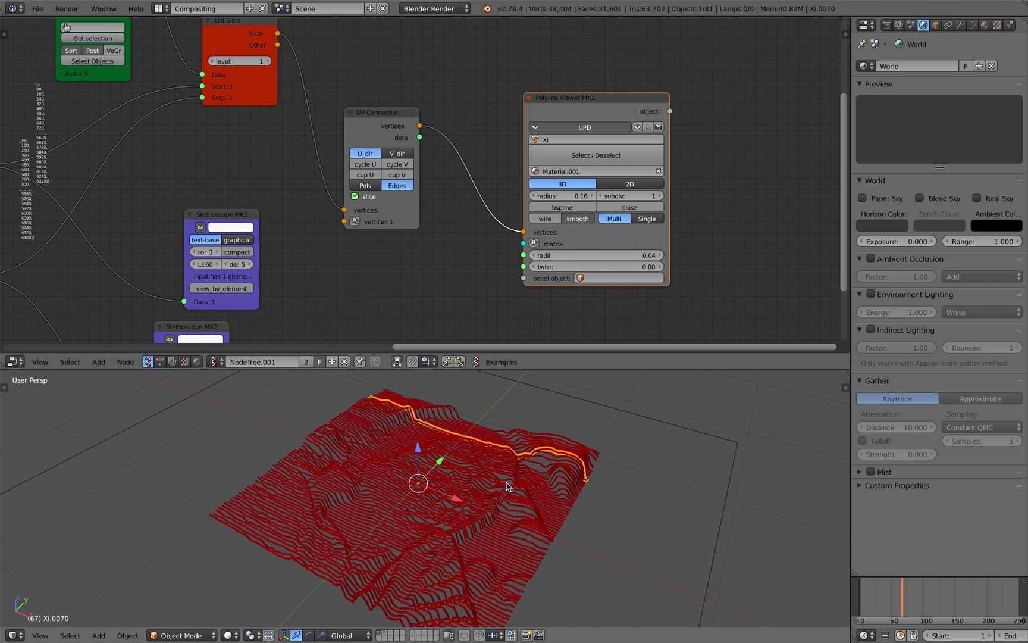
# - Select several more polylines towards the middle of the portrait and examine the wavy strips from a lower angle
pyautogui.rightClick(506, 482)
pyautogui.rightClick(495, 495)
pyautogui.rightClick(484, 509)
pyautogui.moveTo(470, 524); pyautogui.dragTo(368, 430, button='middle')
pyautogui.moveTo(458, 450); pyautogui.dragTo(462, 474, button='middle')
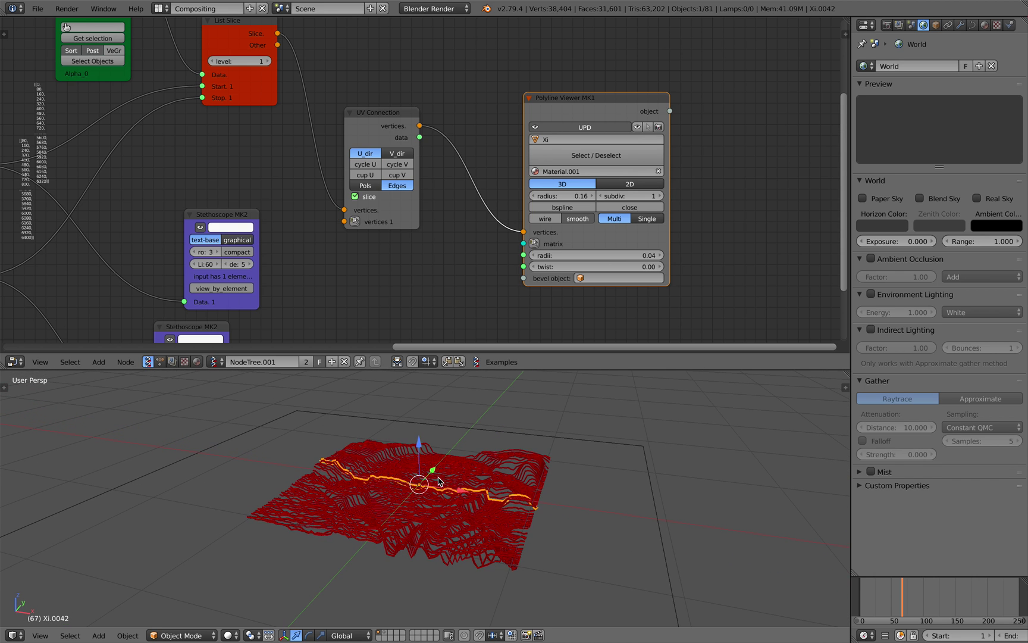
pyautogui.scroll(-2, 490, 431)
pyautogui.keyDown('shift'); pyautogui.moveTo(526, 494); pyautogui.dragTo(444, 519, button='middle'); pyautogui.keyUp('shift')
pyautogui.scroll(-2, 444, 519)
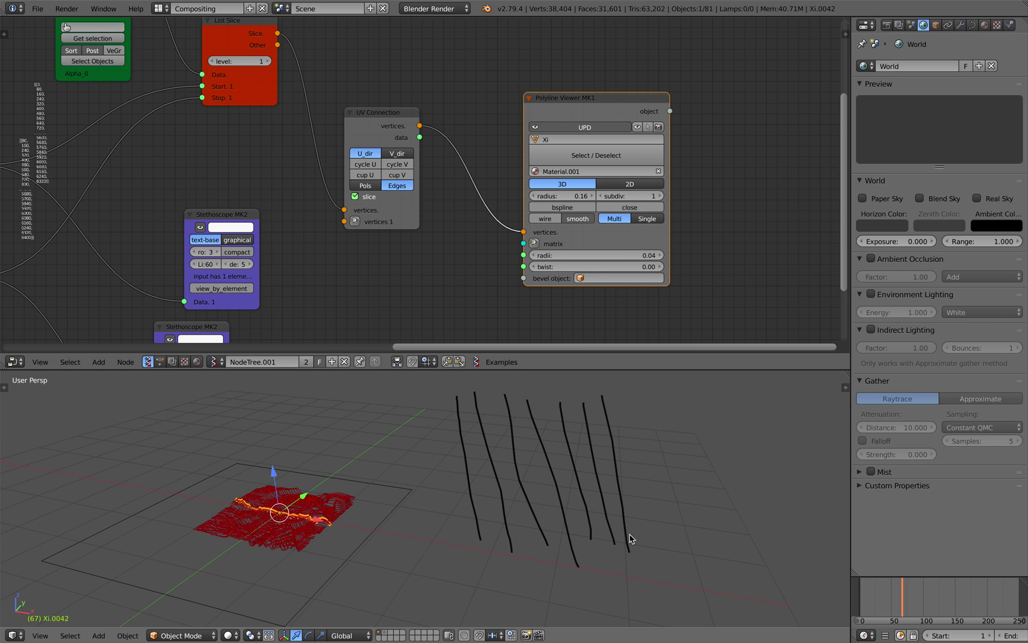
# - Switch to the browser, examine the large black-and-white Nelson Mandela sculpture image, and return to Blender
pyautogui.hotkey('ctrl', 'Right')
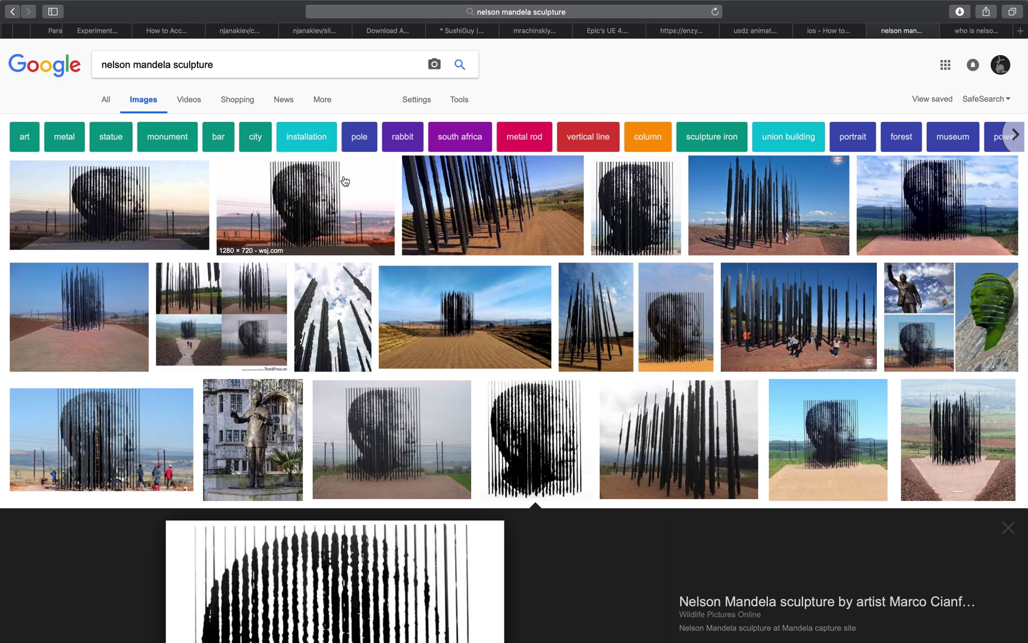
pyautogui.scroll(-6, 411, 483)
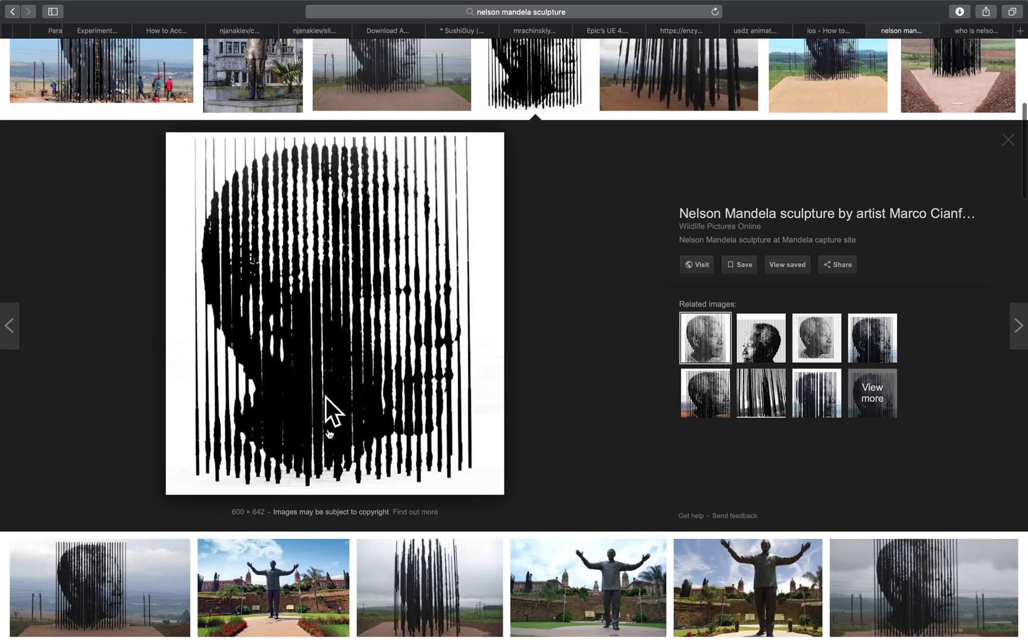
pyautogui.hotkey('ctrl', 'Left')
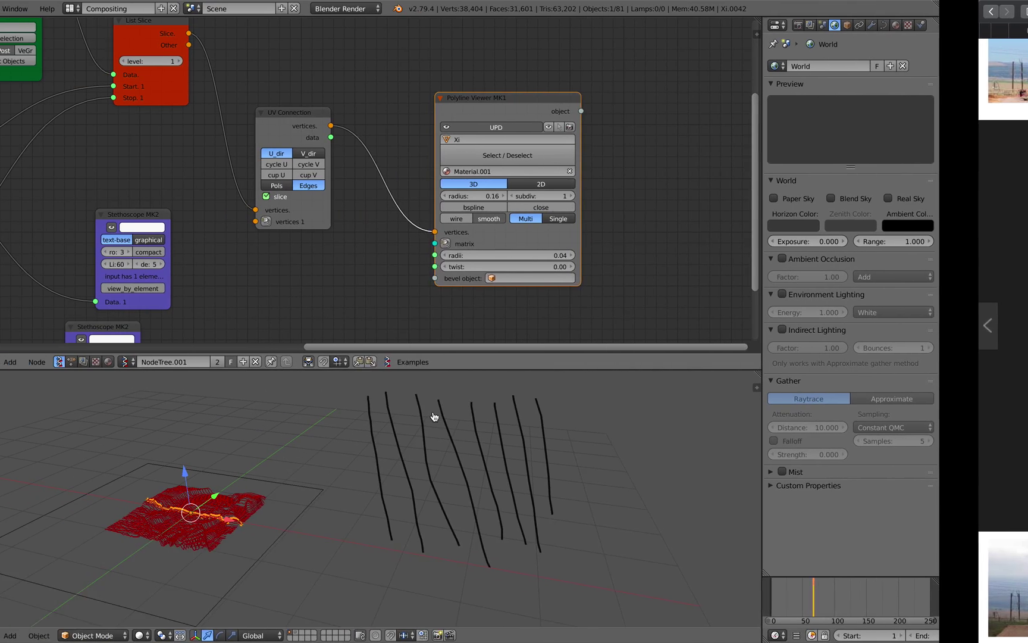
pyautogui.moveTo(436, 418); pyautogui.dragTo(369, 486, button='middle')
pyautogui.scroll(2, 370, 486)
pyautogui.moveTo(481, 401); pyautogui.dragTo(456, 436, button='middle')
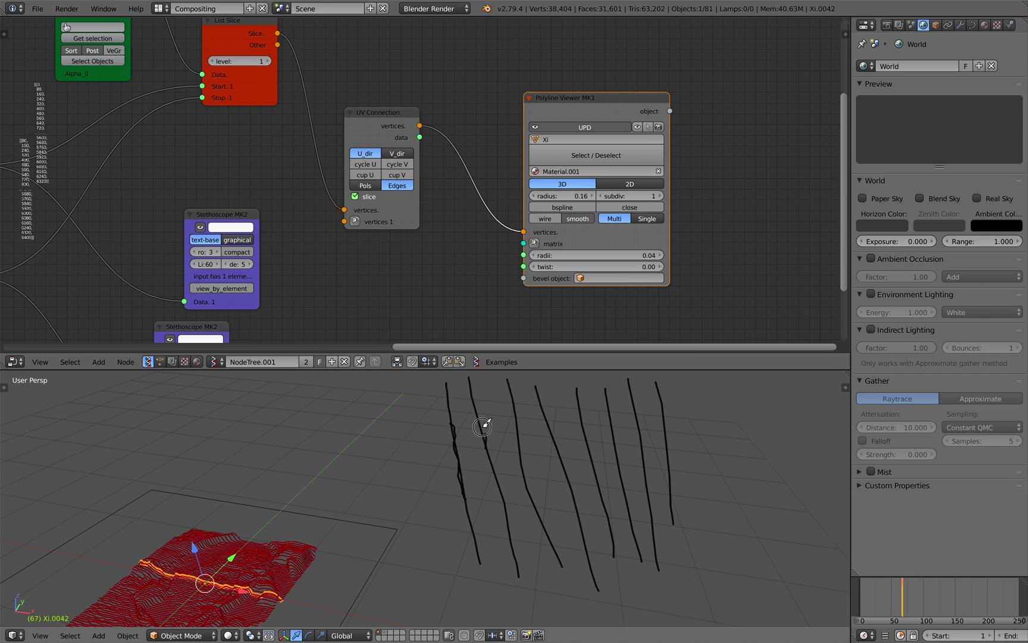
pyautogui.scroll(-2, 595, 456)
pyautogui.keyDown('shift'); pyautogui.moveTo(596, 456); pyautogui.dragTo(476, 442, button='middle'); pyautogui.keyUp('shift')
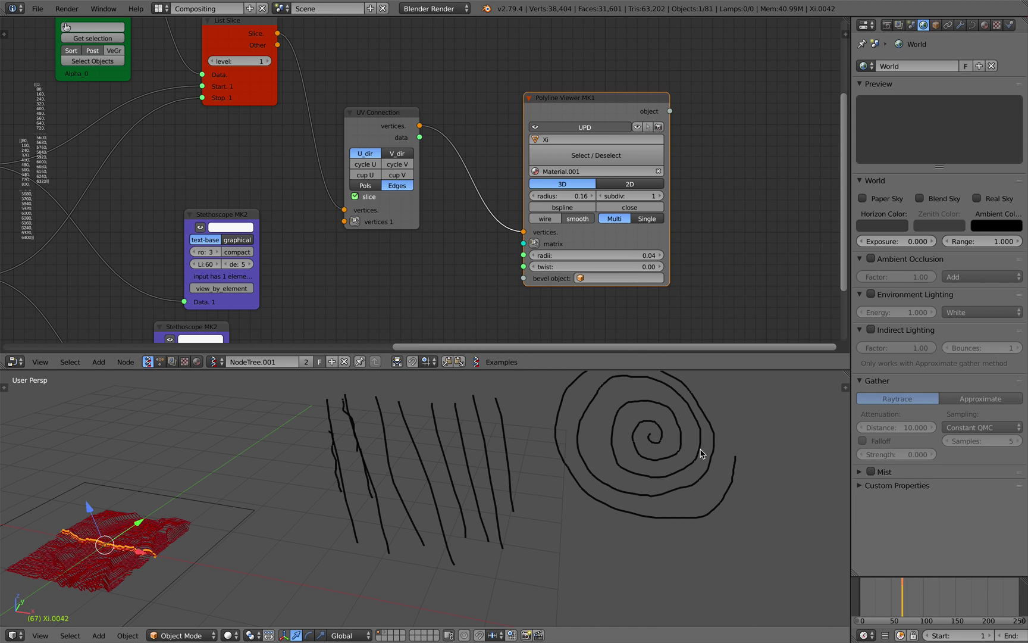
pyautogui.keyDown('shift'); pyautogui.moveTo(446, 464); pyautogui.dragTo(490, 469, button='middle'); pyautogui.keyUp('shift')
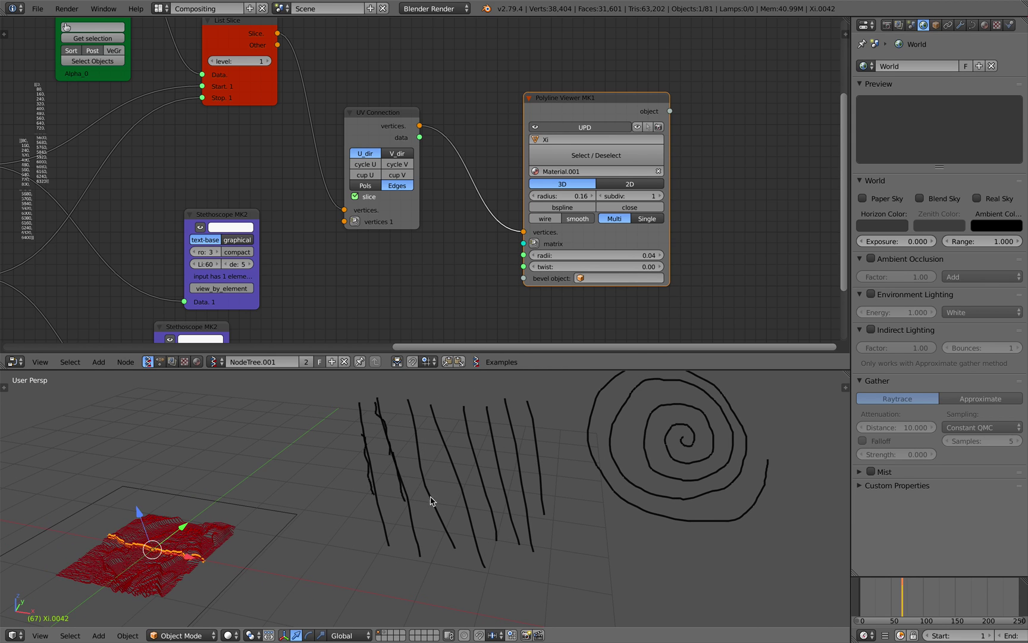
pyautogui.scroll(3, 418, 470)
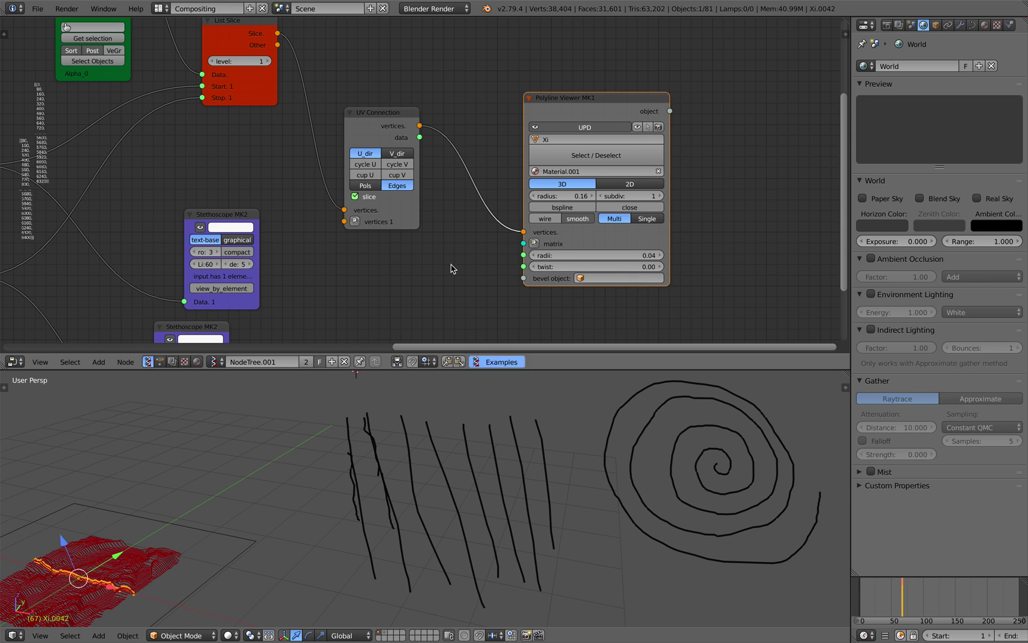
# - Open the recent file bro_014.blend containing the Wave Sculpture node tree
pyautogui.click(38, 9)
pyautogui.moveTo(62, 47)
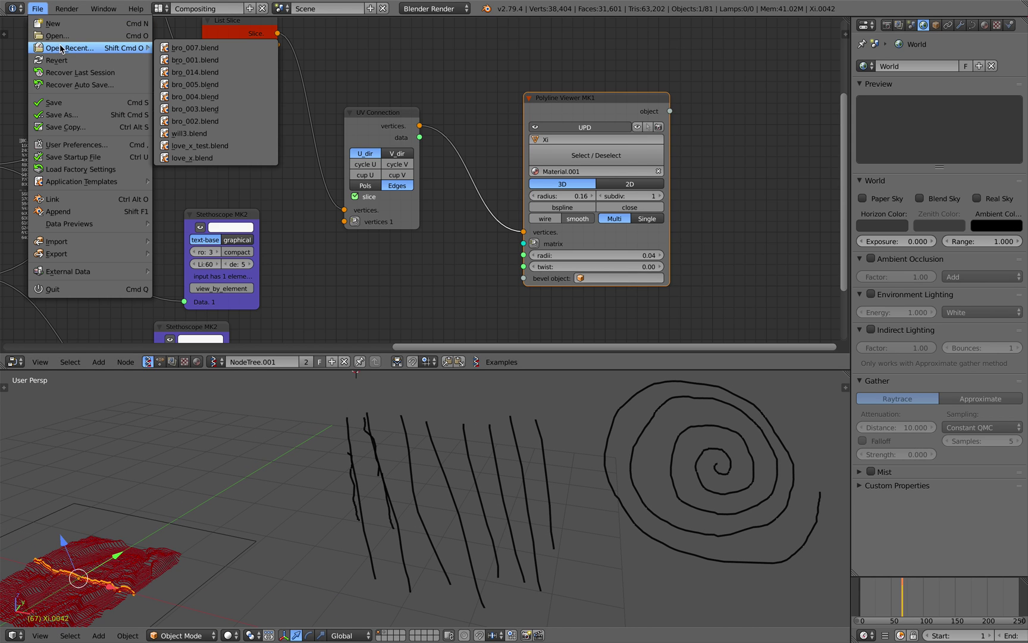
pyautogui.click(225, 72)
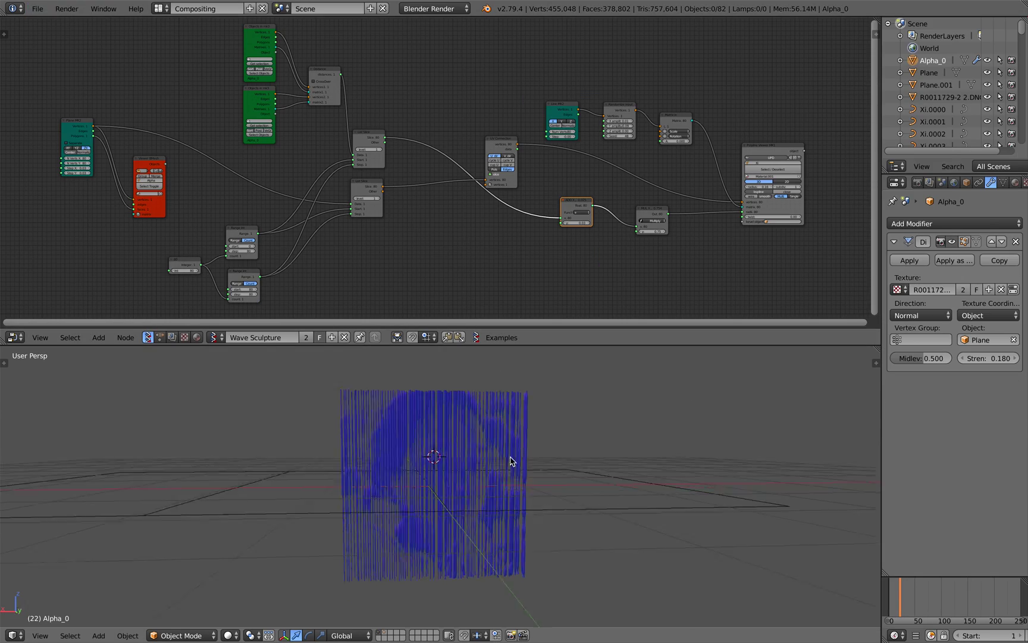
pyautogui.moveTo(510, 461)
pyautogui.mouseDown(button='middle')
pyautogui.moveTo(491, 466)
pyautogui.moveTo(477, 519)
pyautogui.moveTo(498, 496)
pyautogui.mouseUp(button='middle')
pyautogui.scroll(3, 492, 507)
# - Switch to the browser and preview the backlit close-up of the sculpture's bars and the frontal image of the complete head
pyautogui.hotkey('ctrl', 'Right')
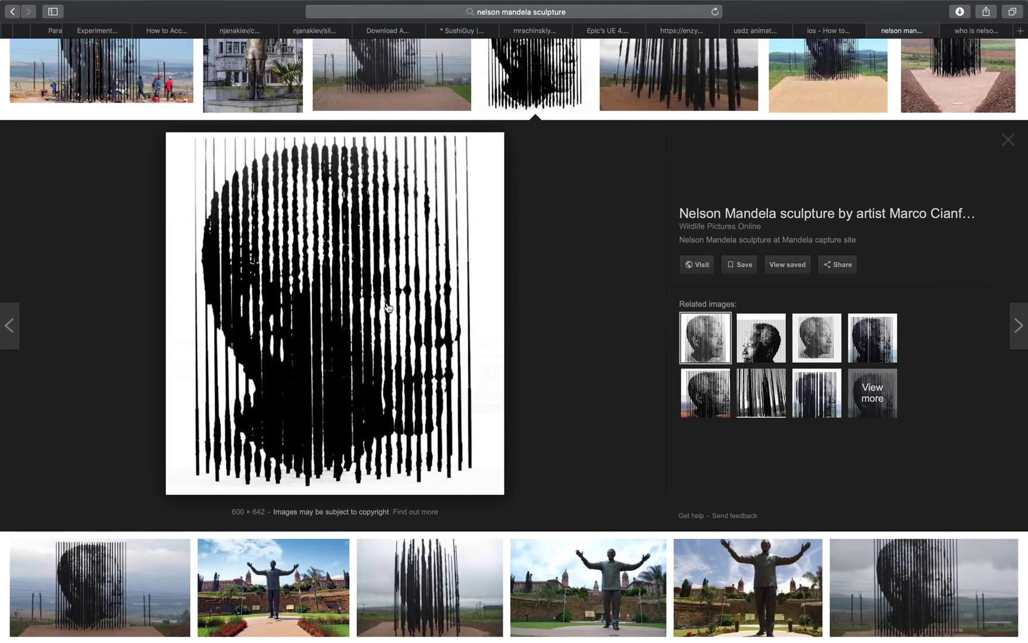
pyautogui.scroll(-10, 485, 466)
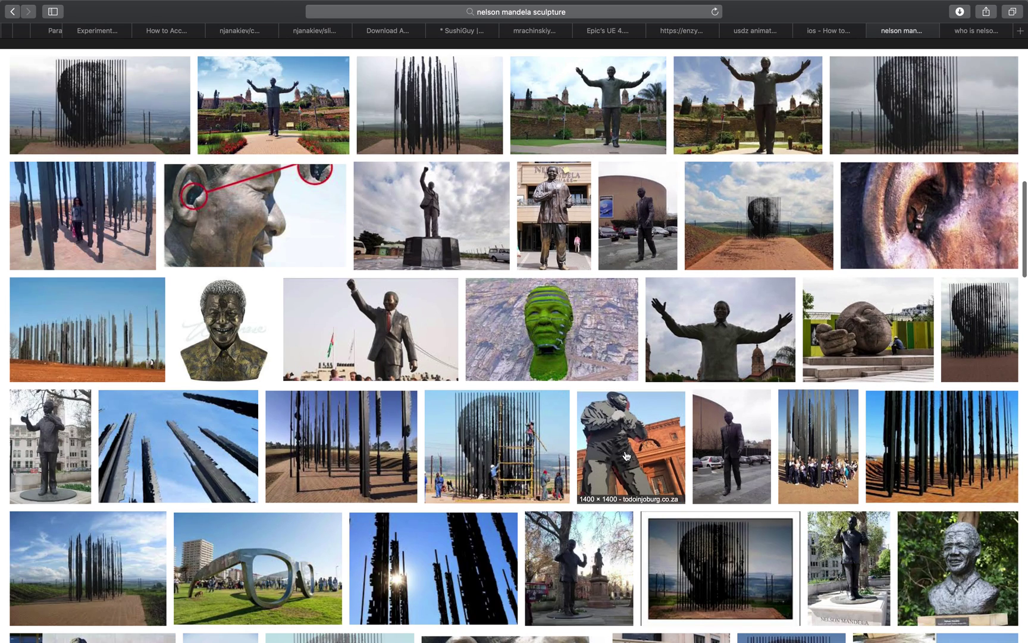
pyautogui.scroll(-1, 626, 456)
pyautogui.click(464, 565)
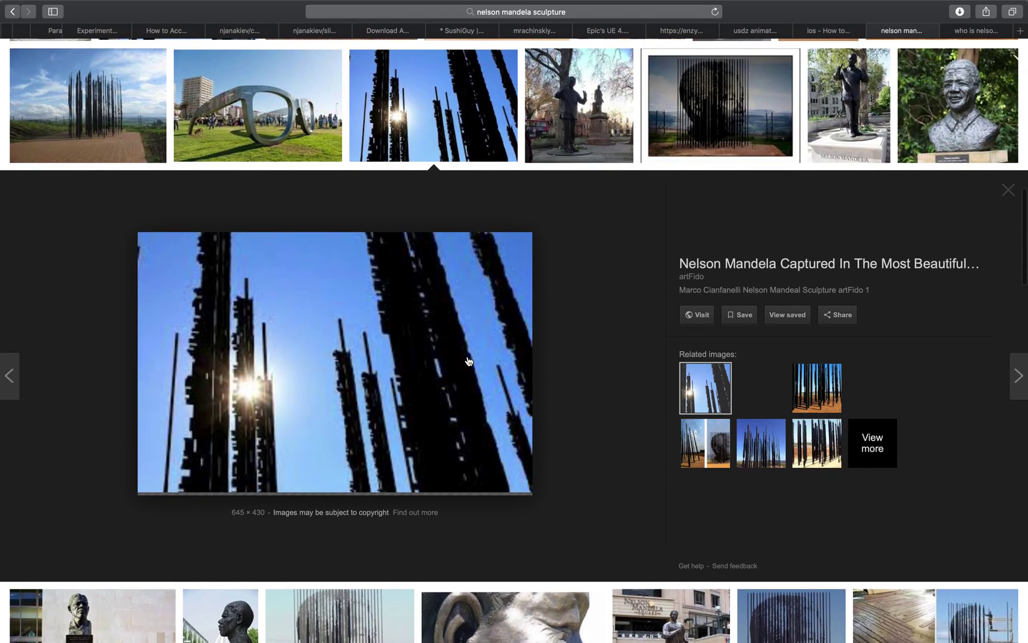
pyautogui.scroll(15, 372, 332)
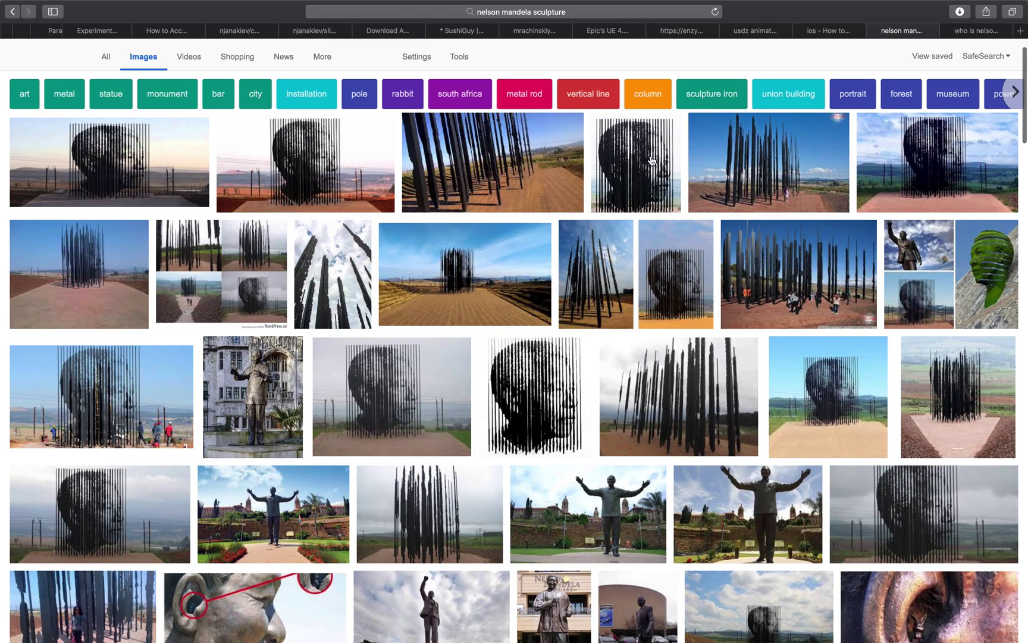
pyautogui.click(613, 179)
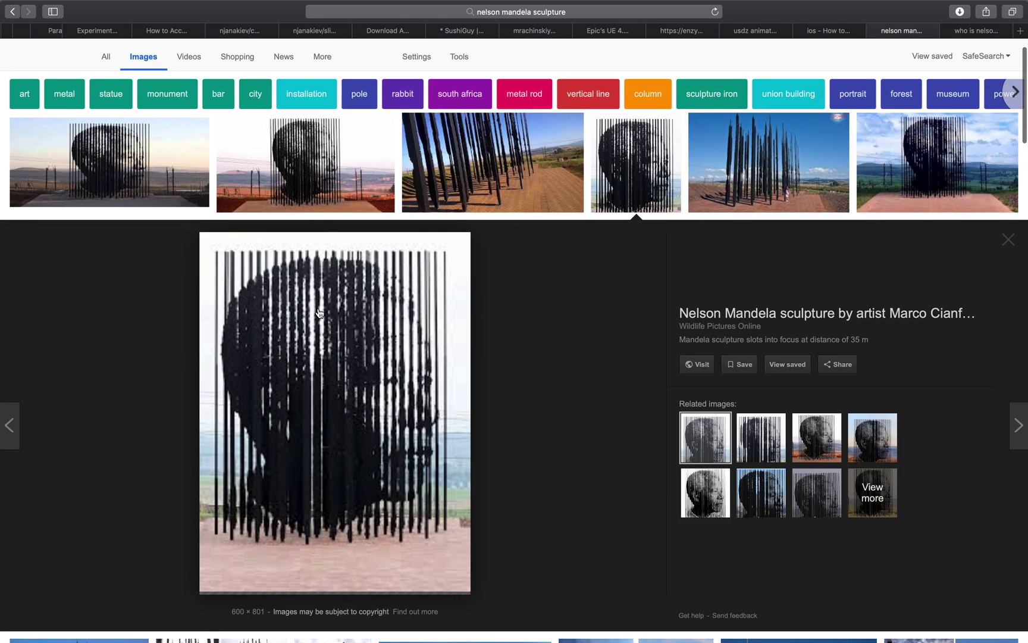
# - Return to Blender and select a single vertical blue polyline to inspect it up close
pyautogui.hotkey('ctrl', 'Left')
pyautogui.moveTo(447, 392); pyautogui.dragTo(492, 529, button='middle')
pyautogui.scroll(3, 457, 395)
pyautogui.scroll(2, 472, 460)
pyautogui.keyDown('shift'); pyautogui.moveTo(473, 480); pyautogui.dragTo(482, 460, button='middle'); pyautogui.keyUp('shift')
pyautogui.rightClick(493, 527)
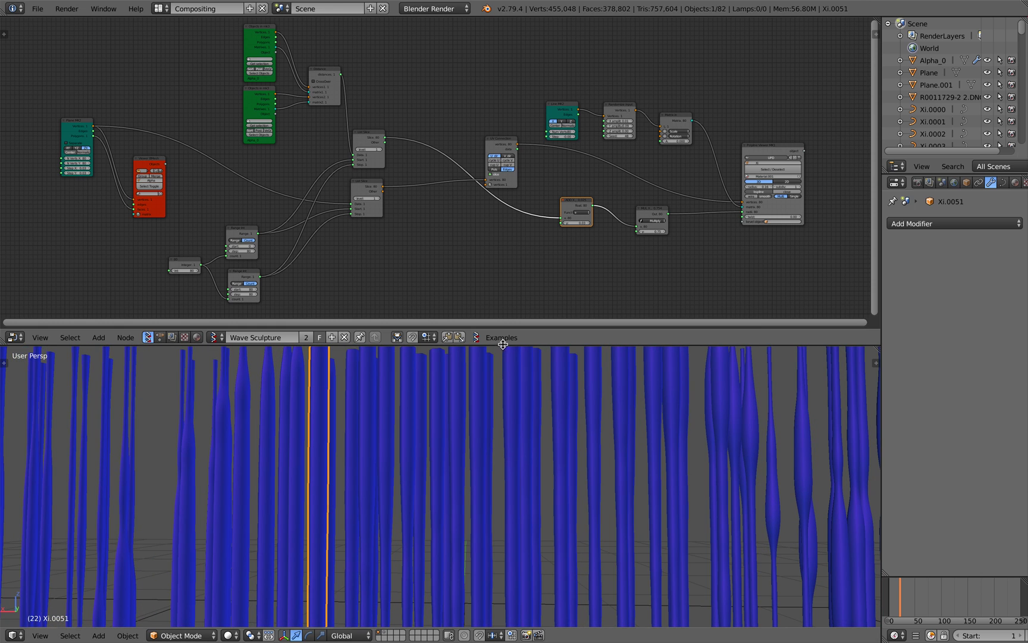
# - Enlarge the 3D viewport at the node editor's expense so the whole striped sculpture fits
pyautogui.moveTo(508, 345); pyautogui.dragTo(515, 314)
pyautogui.scroll(-6, 585, 582)
pyautogui.keyDown('shift'); pyautogui.moveTo(585, 581); pyautogui.dragTo(555, 432, button='middle'); pyautogui.keyUp('shift')
pyautogui.scroll(-3, 551, 431)
# - Select all the blue polylines together and raise them along the Z axis so the portrait stands above the ground grid
pyautogui.press('b')
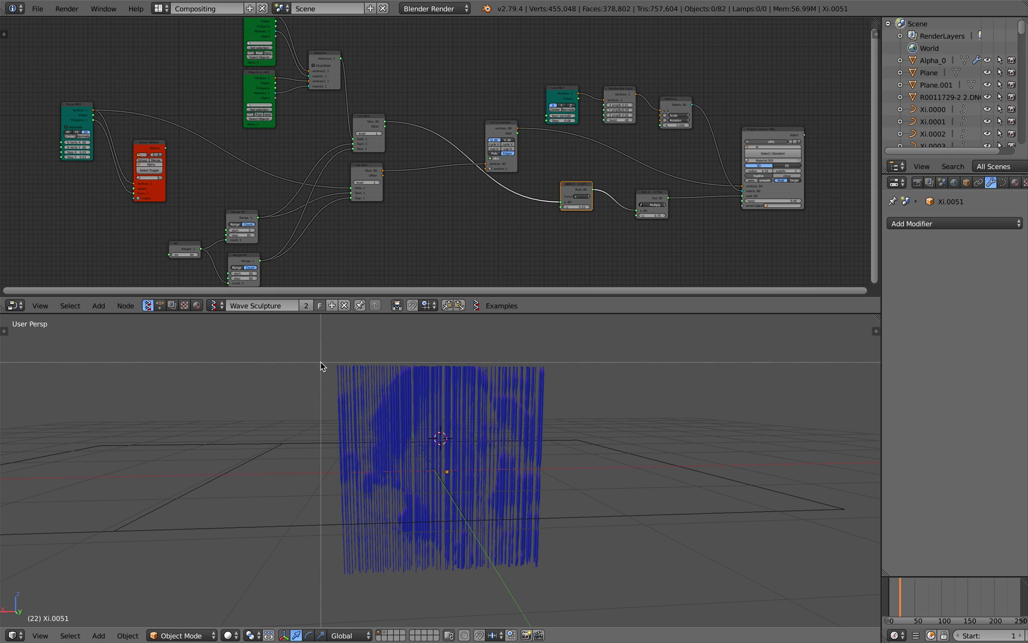
pyautogui.moveTo(321, 362); pyautogui.dragTo(598, 407)
pyautogui.moveTo(444, 430); pyautogui.dragTo(441, 378)
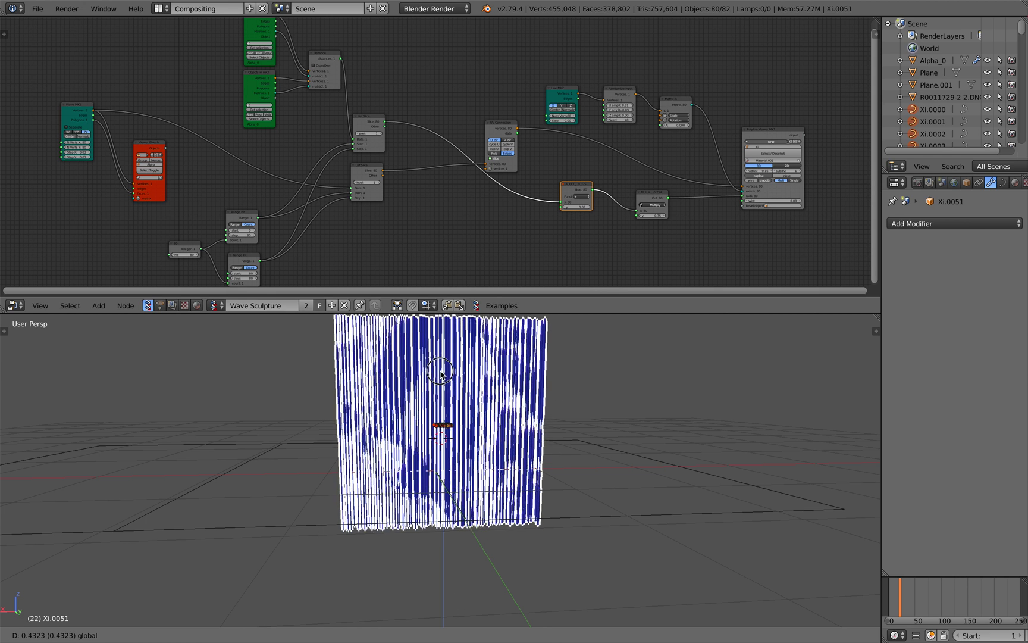
pyautogui.moveTo(440, 321); pyautogui.dragTo(440, 319)
pyautogui.keyDown('shift'); pyautogui.moveTo(440, 321); pyautogui.dragTo(438, 373, button='middle'); pyautogui.keyUp('shift')
pyautogui.moveTo(440, 373); pyautogui.dragTo(441, 363)
pyautogui.moveTo(493, 418); pyautogui.dragTo(537, 433, button='middle')
# - Scale up the selected polylines uniformly and clear the selection
pyautogui.press('s')
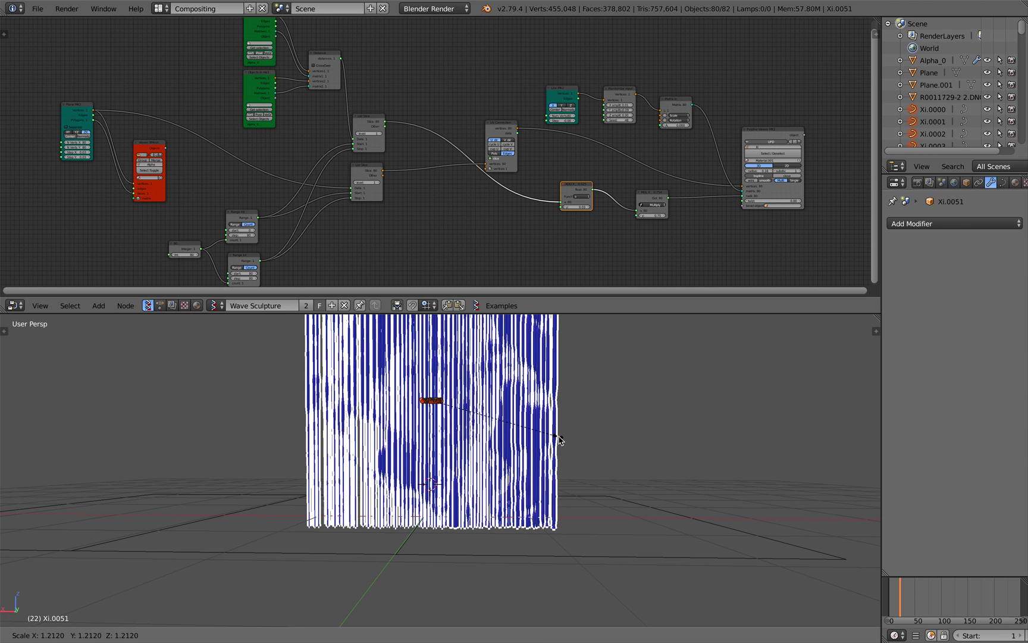
pyautogui.rightClick(562, 455)
pyautogui.scroll(-3, 560, 456)
pyautogui.press('s')
pyautogui.click(650, 500)
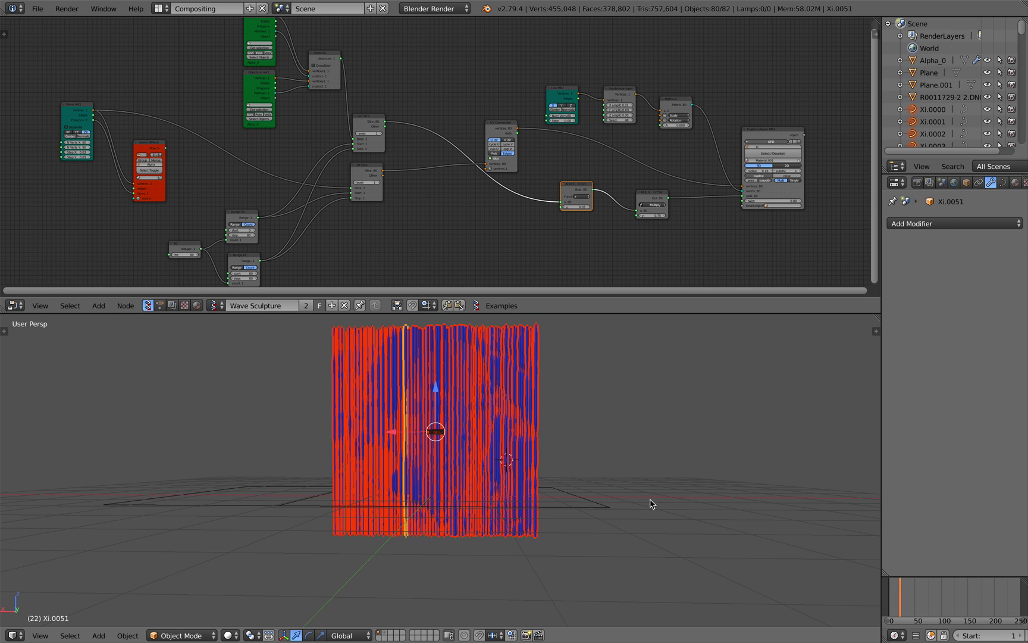
pyautogui.press('a')
# - Examine the blue striped portrait from different angles and distances to judge how the face reads
pyautogui.moveTo(555, 455); pyautogui.dragTo(580, 470, button='middle')
pyautogui.moveTo(467, 430); pyautogui.dragTo(365, 420, button='middle')
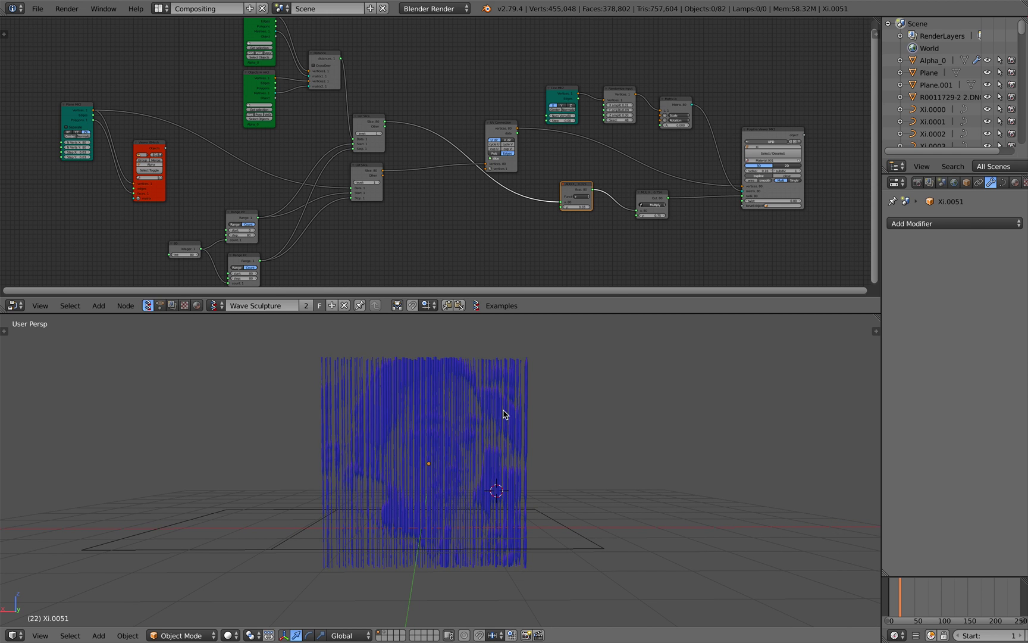
pyautogui.scroll(4, 475, 508)
pyautogui.scroll(-2, 469, 504)
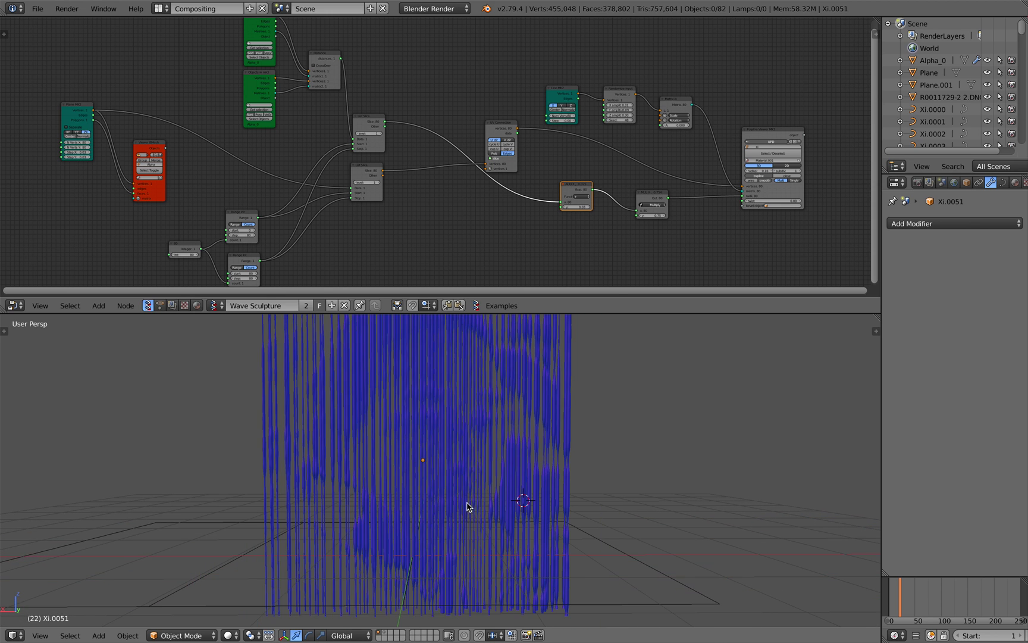
pyautogui.moveTo(469, 504); pyautogui.dragTo(461, 507, button='middle')
pyautogui.click(583, 478)
pyautogui.press('a')
pyautogui.scroll(-1, 583, 478)
pyautogui.press('a')
pyautogui.click(582, 477)
pyautogui.moveTo(581, 477); pyautogui.dragTo(603, 364, button='middle')
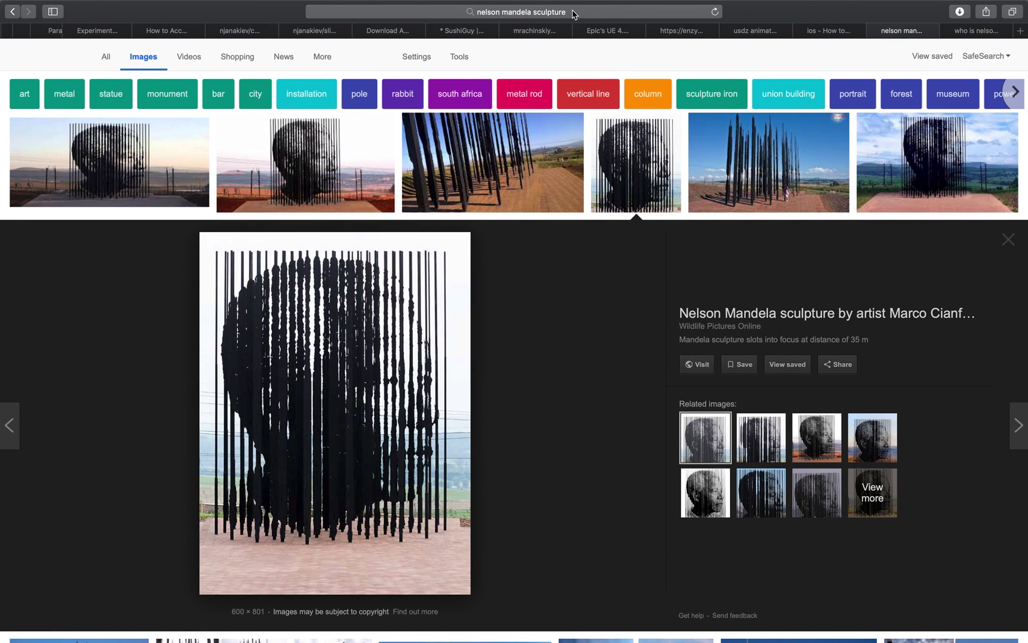
# - Search the web for "kaiju" in the browser and browse the image results
pyautogui.click(572, 11)
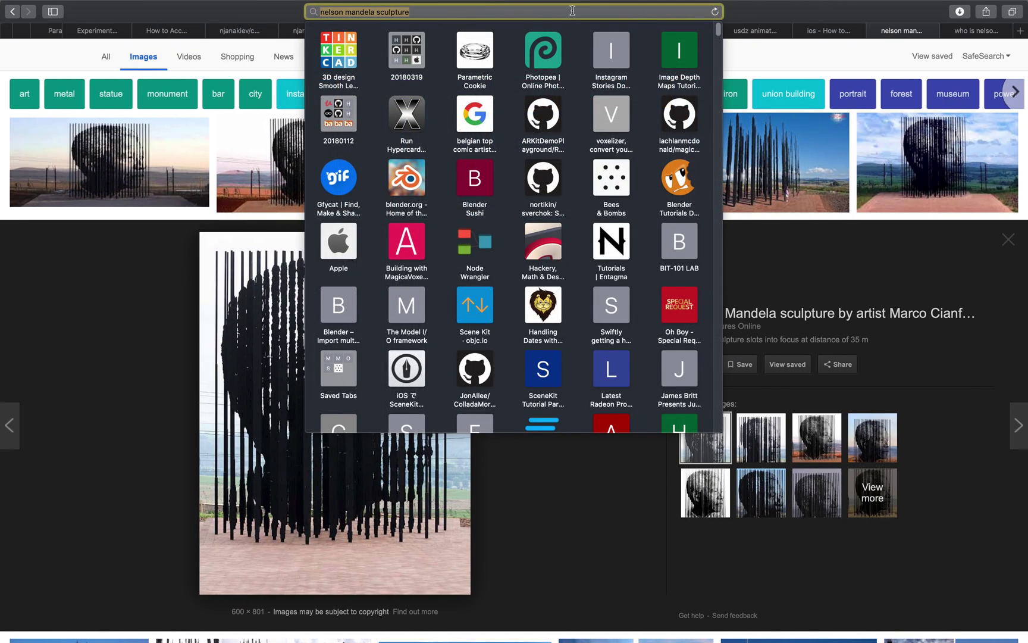
pyautogui.write('kaiju')
pyautogui.press('Return')
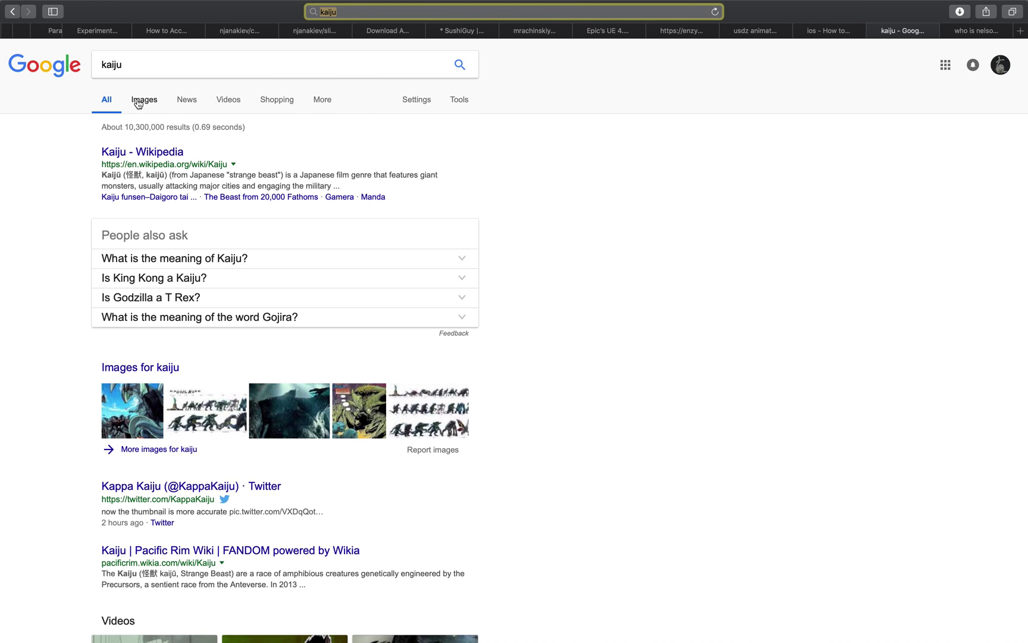
pyautogui.click(138, 104)
pyautogui.scroll(-3, 351, 296)
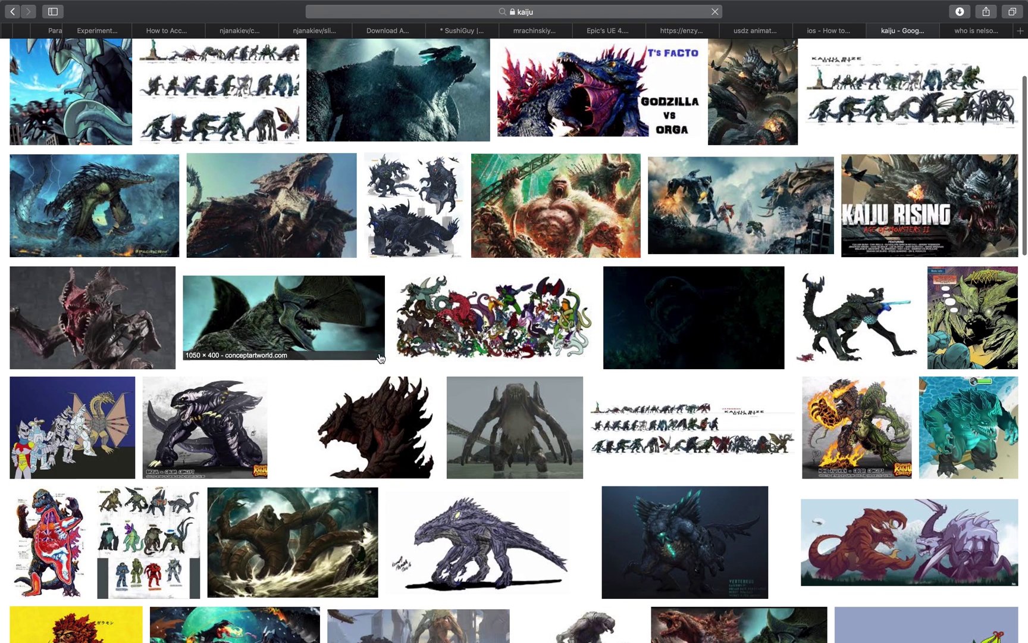
pyautogui.scroll(-1, 381, 358)
pyautogui.scroll(3, 397, 361)
pyautogui.scroll(-14, 560, 373)
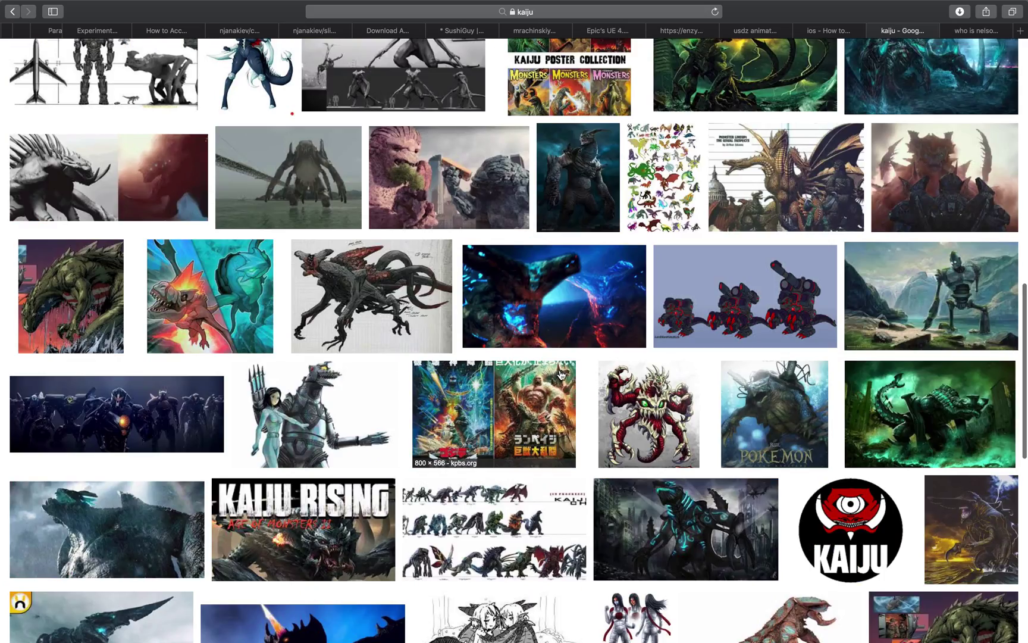
pyautogui.scroll(2, 561, 373)
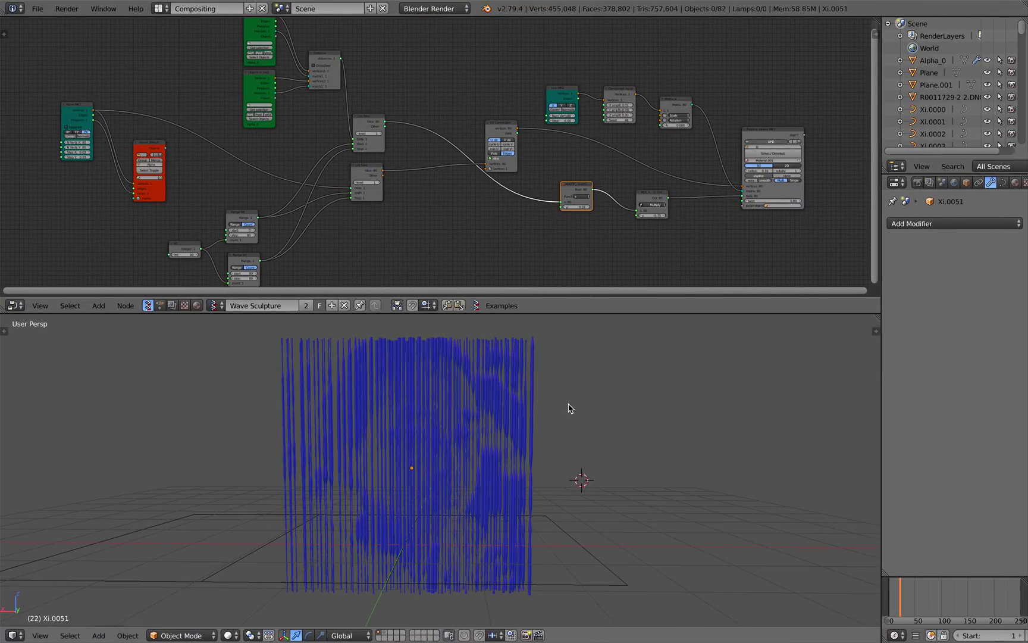
# - Return to Blender and view the standing striped portrait from slightly different angles
pyautogui.moveTo(473, 449); pyautogui.dragTo(484, 451, button='middle')
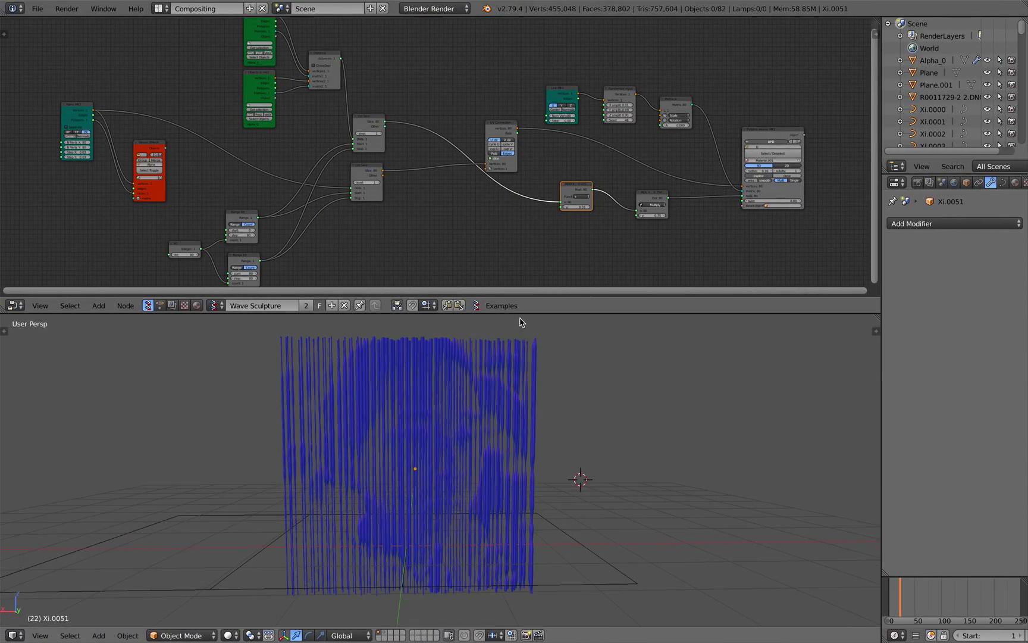
pyautogui.moveTo(522, 313); pyautogui.dragTo(523, 314)
pyautogui.moveTo(489, 374); pyautogui.dragTo(478, 377, button='middle')
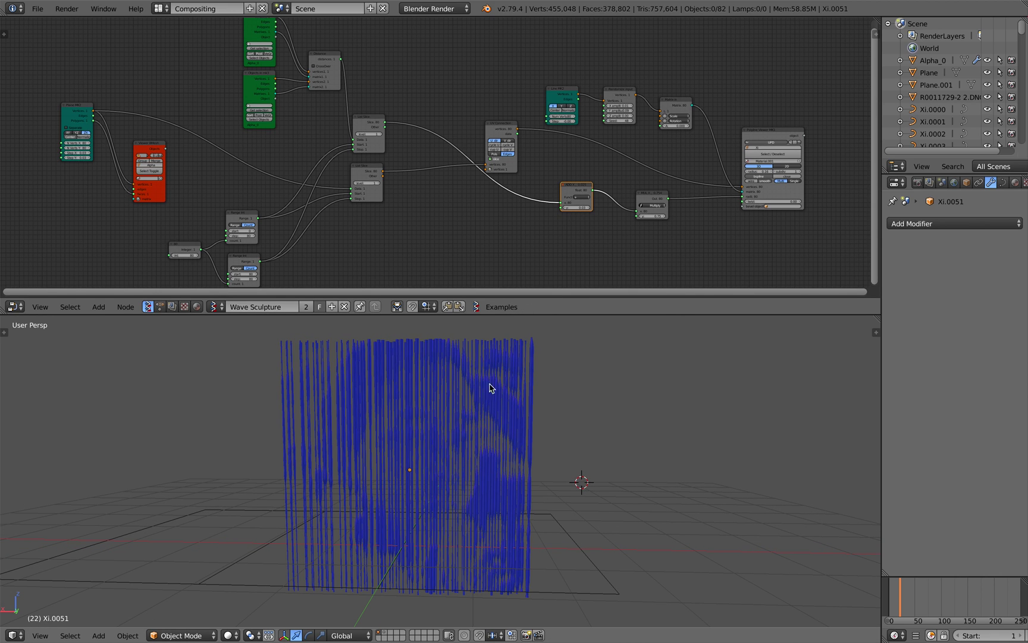
pyautogui.scroll(2, 422, 410)
pyautogui.moveTo(425, 413)
pyautogui.mouseDown(button='middle')
pyautogui.moveTo(439, 403)
pyautogui.moveTo(444, 416)
pyautogui.moveTo(303, 394)
pyautogui.moveTo(458, 349)
pyautogui.mouseUp(button='middle')
pyautogui.scroll(-3, 446, 415)
# - Enlarge the node editor, move the Plane MK2 node away from its neighbours, and inspect its vertex count and step settings
pyautogui.moveTo(490, 316); pyautogui.dragTo(489, 349)
pyautogui.scroll(4, 291, 182)
pyautogui.moveTo(229, 128); pyautogui.dragTo(187, 112)
pyautogui.scroll(2, 187, 112)
pyautogui.moveTo(165, 101); pyautogui.dragTo(259, 115, button='middle')
pyautogui.scroll(4, 217, 163)
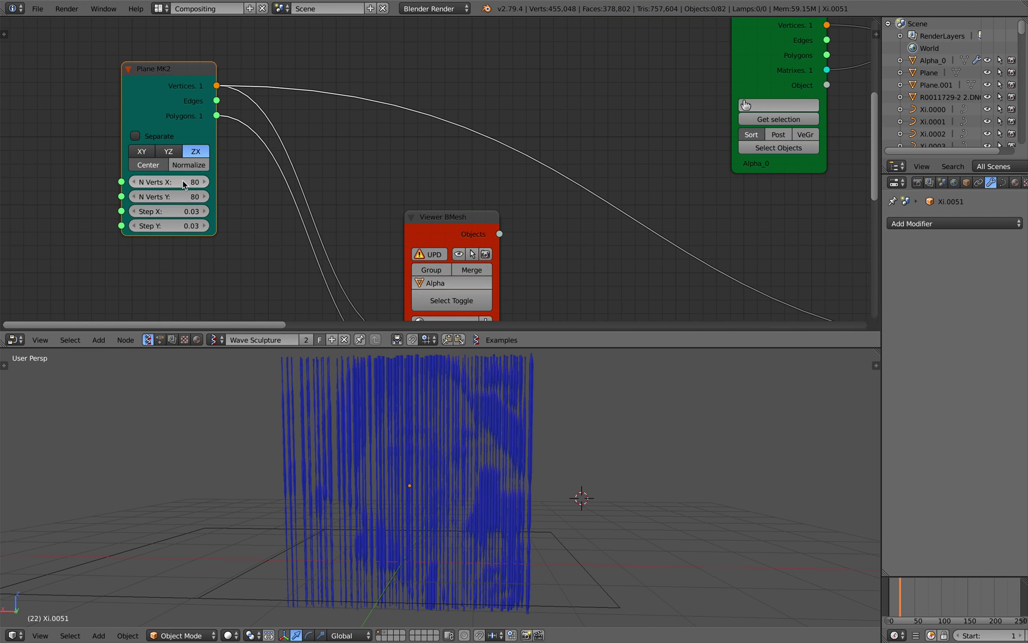
pyautogui.scroll(-1, 209, 185)
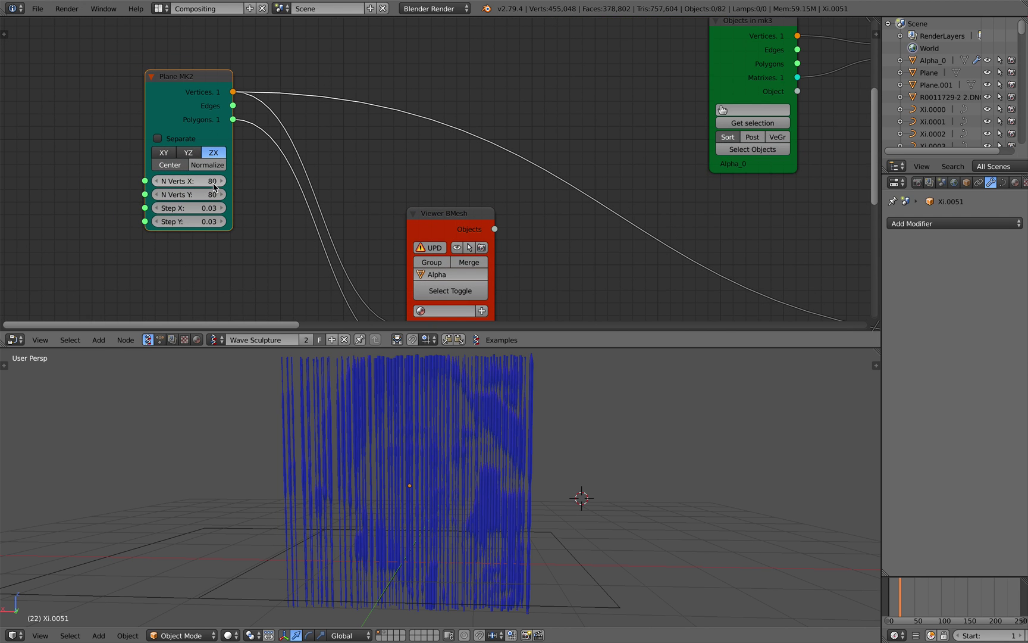
pyautogui.scroll(-1, 219, 195)
pyautogui.moveTo(329, 186); pyautogui.dragTo(328, 177, button='middle')
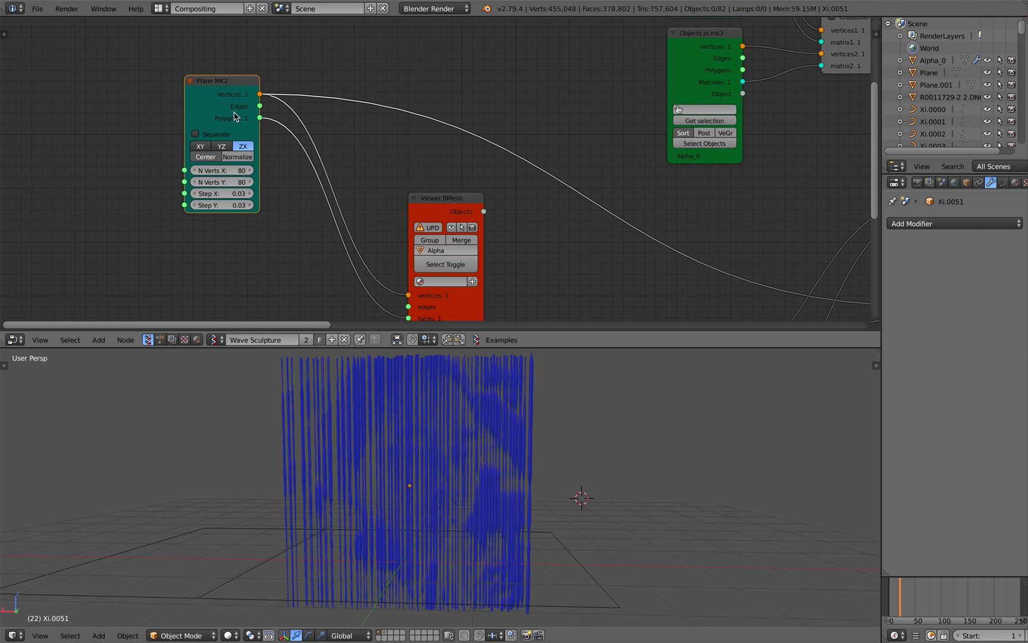
# - Shift the Plane MK2 node outward and move the Viewer BMesh node close beside it at the start of the tree
pyautogui.moveTo(216, 100); pyautogui.dragTo(154, 91)
pyautogui.scroll(-1, 332, 180)
pyautogui.moveTo(332, 180); pyautogui.dragTo(309, 117, button='middle')
pyautogui.moveTo(406, 135); pyautogui.dragTo(282, 94)
pyautogui.moveTo(240, 93); pyautogui.dragTo(245, 124, button='middle')
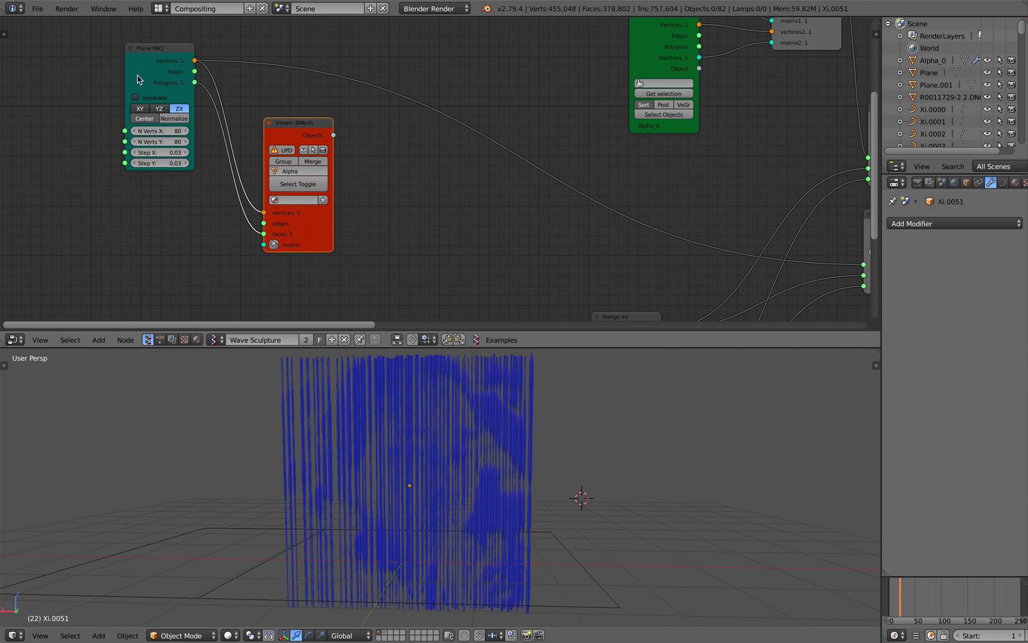
# - Shift the two Objects in mk3 nodes into alignment and move the Distance node up close beside them
pyautogui.scroll(1, 284, 134)
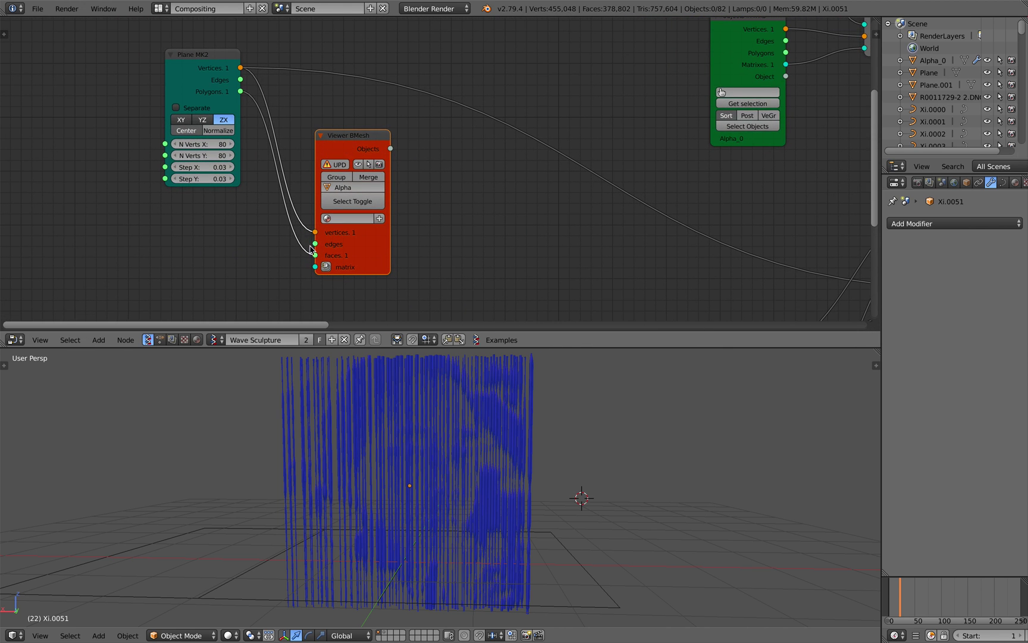
pyautogui.scroll(-2, 428, 210)
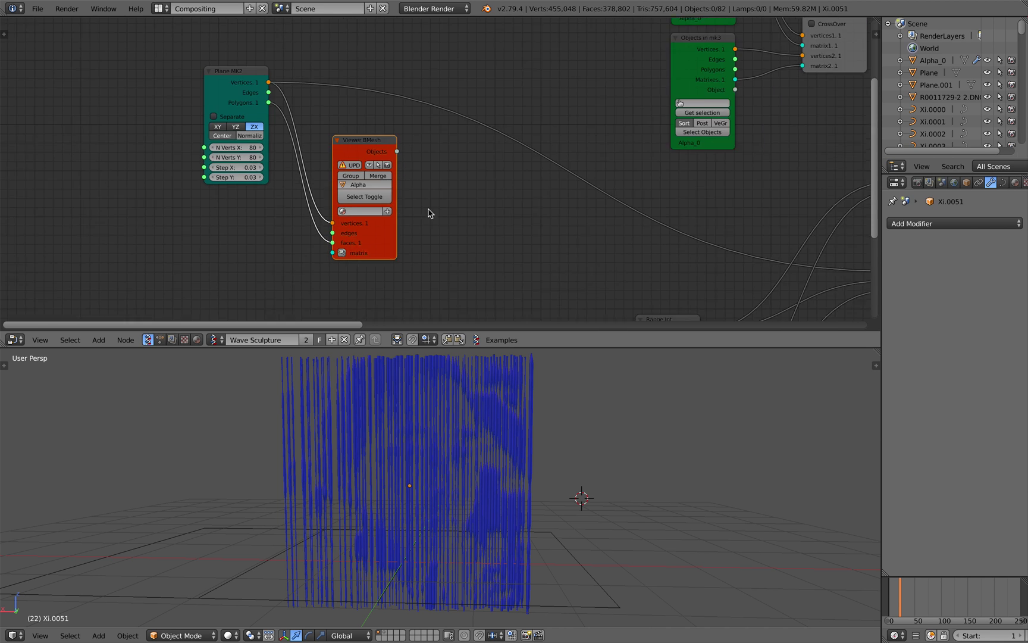
pyautogui.moveTo(409, 198); pyautogui.dragTo(95, 262, button='middle')
pyautogui.scroll(-1, 257, 234)
pyautogui.moveTo(257, 234); pyautogui.dragTo(206, 295, button='middle')
pyautogui.scroll(4, 298, 178)
pyautogui.moveTo(309, 71); pyautogui.dragTo(298, 63)
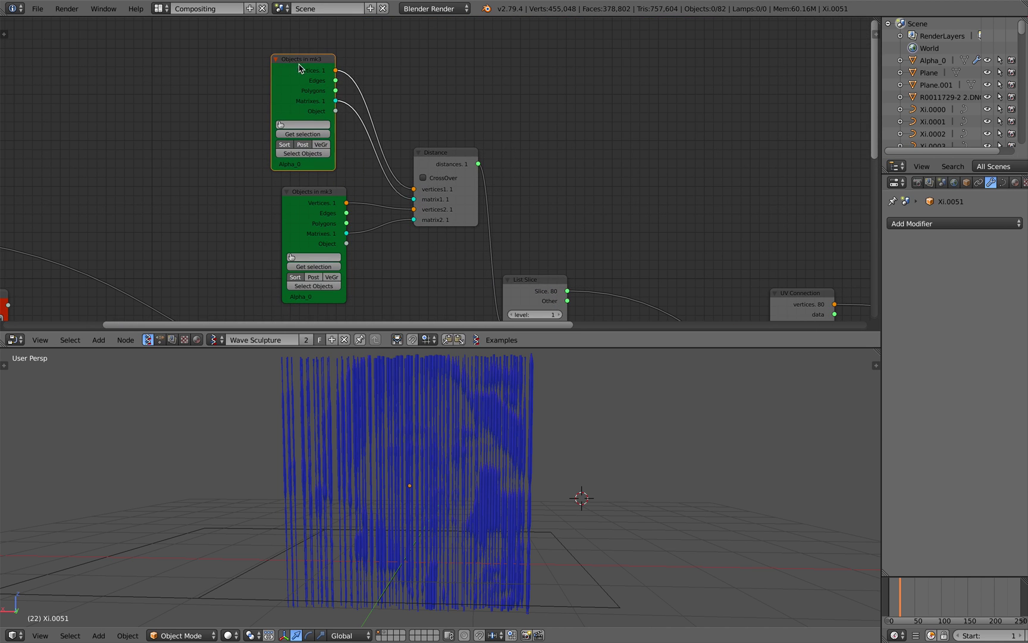
pyautogui.moveTo(313, 190); pyautogui.dragTo(305, 186)
pyautogui.moveTo(446, 158); pyautogui.dragTo(435, 143)
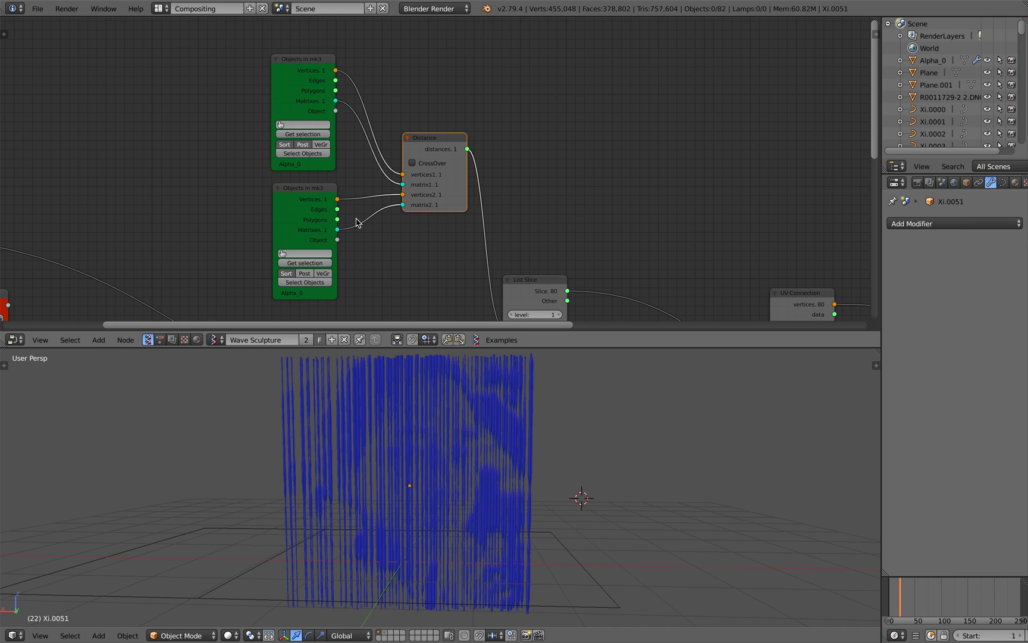
# - Move the upper List Slice node up towards the Distance node and shift the lower List Slice node outward beneath it
pyautogui.scroll(-3, 459, 262)
pyautogui.moveTo(489, 277); pyautogui.dragTo(295, 132, button='middle')
pyautogui.moveTo(318, 133); pyautogui.dragTo(339, 81)
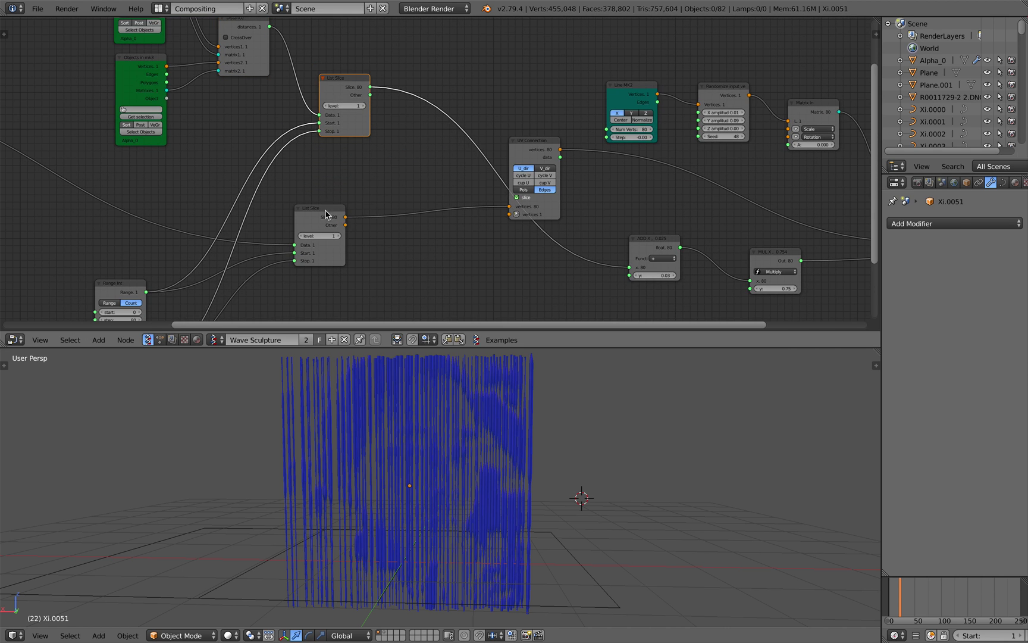
pyautogui.moveTo(325, 208); pyautogui.dragTo(373, 206)
# - Move both Range Int nodes and the integer node feeding them slightly upward
pyautogui.scroll(-2, 313, 182)
pyautogui.moveTo(304, 190); pyautogui.dragTo(390, 72, button='middle')
pyautogui.moveTo(248, 154); pyautogui.dragTo(255, 133)
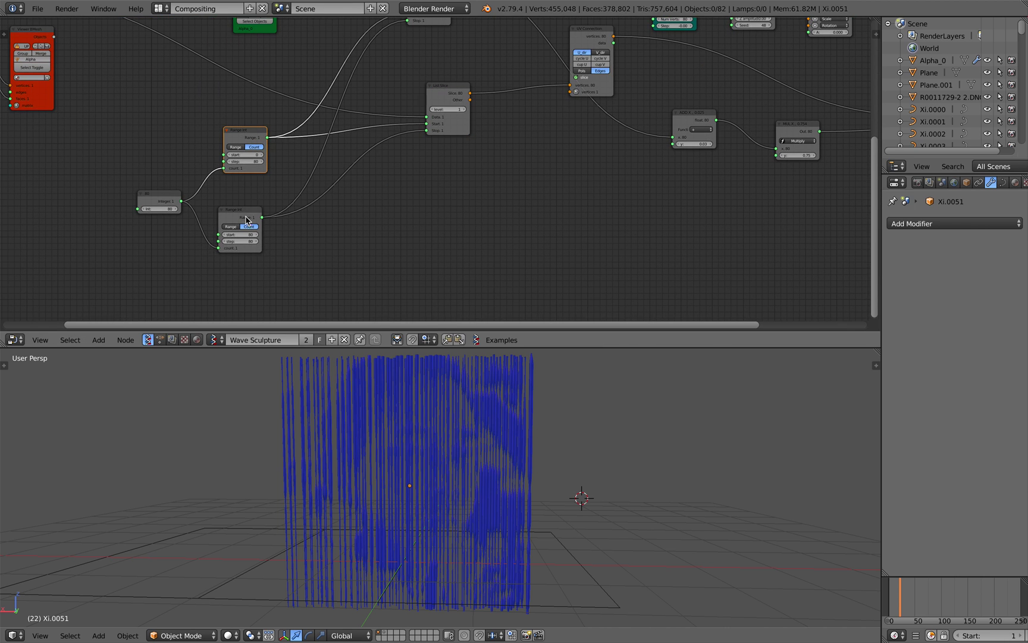
pyautogui.moveTo(245, 213); pyautogui.dragTo(249, 198)
pyautogui.moveTo(169, 195); pyautogui.dragTo(162, 178)
# - Nudge the lower List Slice node down and place the UV Connection node close beside it
pyautogui.moveTo(297, 159); pyautogui.dragTo(217, 290, button='middle')
pyautogui.scroll(2, 250, 274)
pyautogui.moveTo(356, 236); pyautogui.dragTo(363, 247)
pyautogui.scroll(-2, 286, 218)
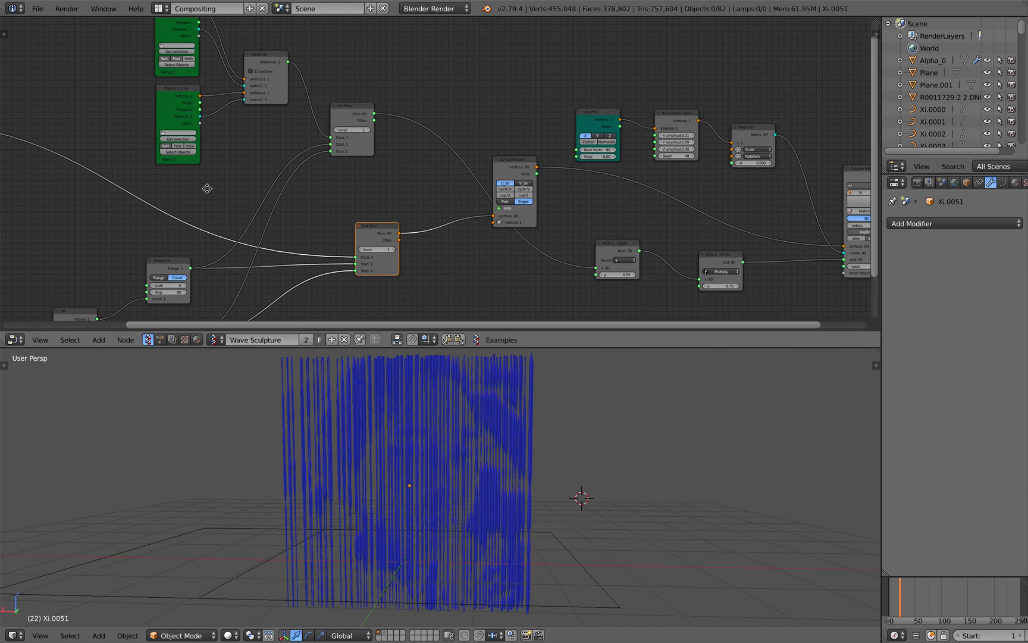
pyautogui.moveTo(206, 188); pyautogui.dragTo(246, 217, button='middle')
pyautogui.moveTo(98, 120); pyautogui.dragTo(236, 99, button='middle')
pyautogui.scroll(-1, 236, 99)
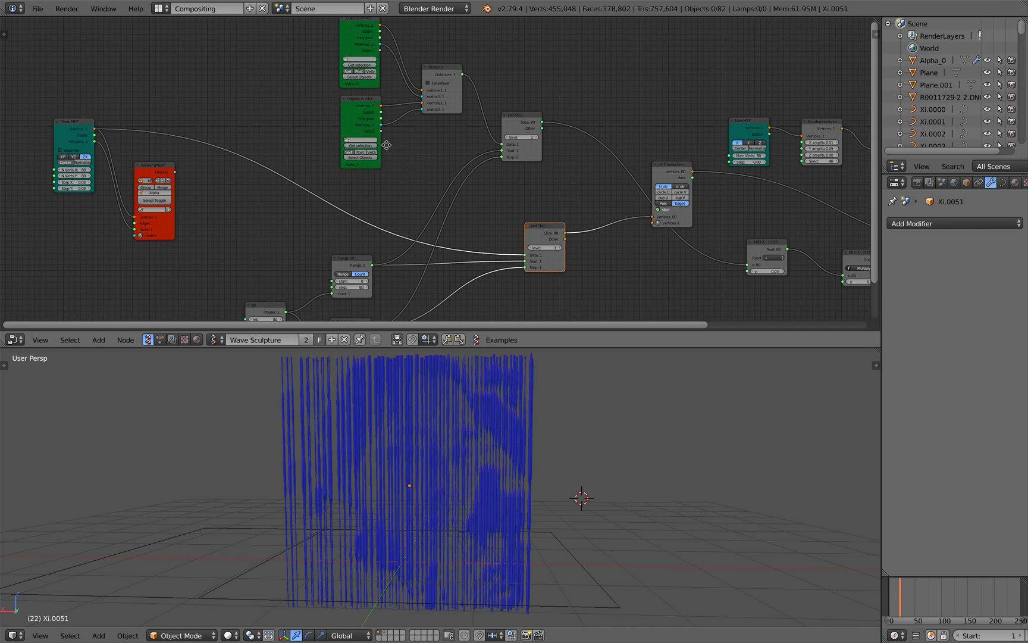
pyautogui.moveTo(387, 145); pyautogui.dragTo(201, 136, button='middle')
pyautogui.scroll(1, 201, 137)
pyautogui.moveTo(479, 181); pyautogui.dragTo(437, 236)
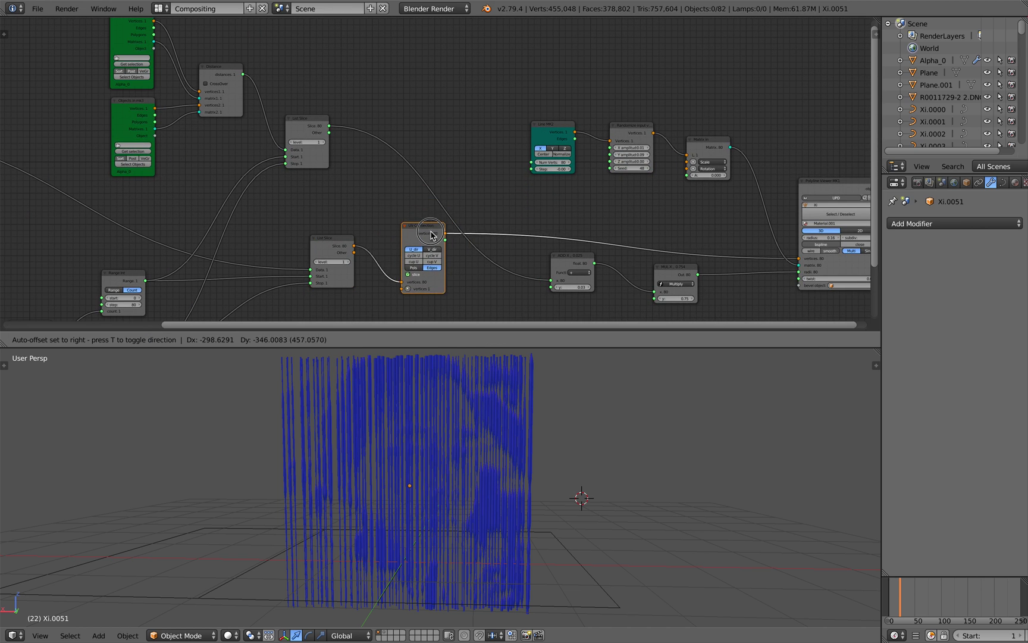
# - Bring the Add and Multiply math nodes close together and move the Polyline Viewer MK1 node up
pyautogui.moveTo(476, 214); pyautogui.dragTo(292, 149, button='middle')
pyautogui.scroll(1, 266, 142)
pyautogui.moveTo(372, 195); pyautogui.dragTo(394, 204)
pyautogui.moveTo(497, 207); pyautogui.dragTo(467, 207)
pyautogui.moveTo(570, 159); pyautogui.dragTo(538, 181, button='middle')
pyautogui.scroll(2, 538, 181)
pyautogui.moveTo(693, 114); pyautogui.dragTo(681, 90)
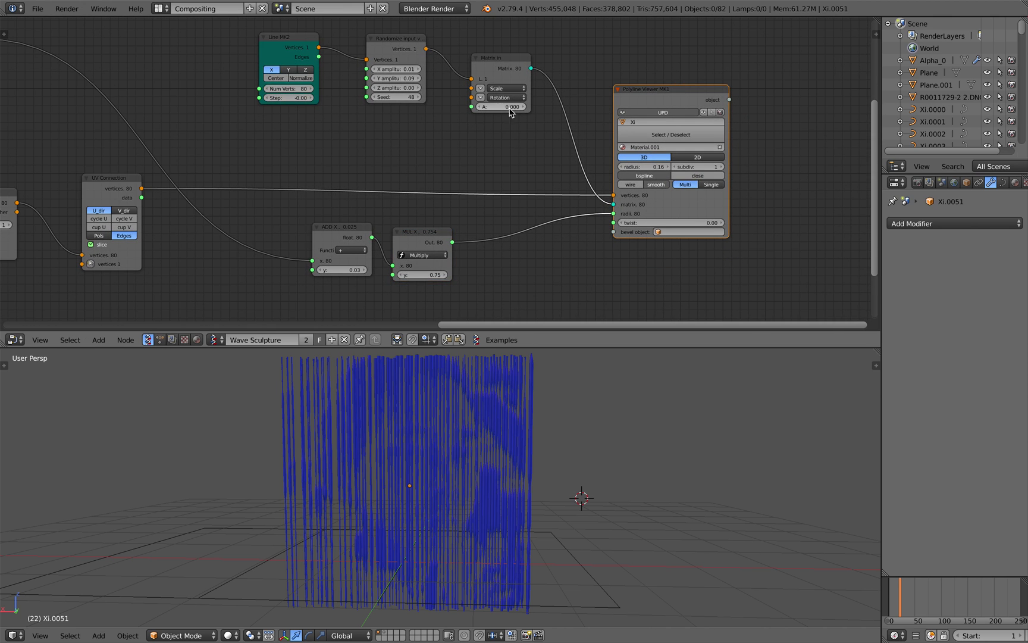
# - Select a single vertical stripe of the portrait, inspect the Polyline Viewer MK1 node's settings and inputs, and clear the selection
pyautogui.moveTo(511, 131); pyautogui.dragTo(528, 136, button='middle')
pyautogui.scroll(1, 528, 136)
pyautogui.moveTo(451, 393); pyautogui.dragTo(481, 411, button='middle')
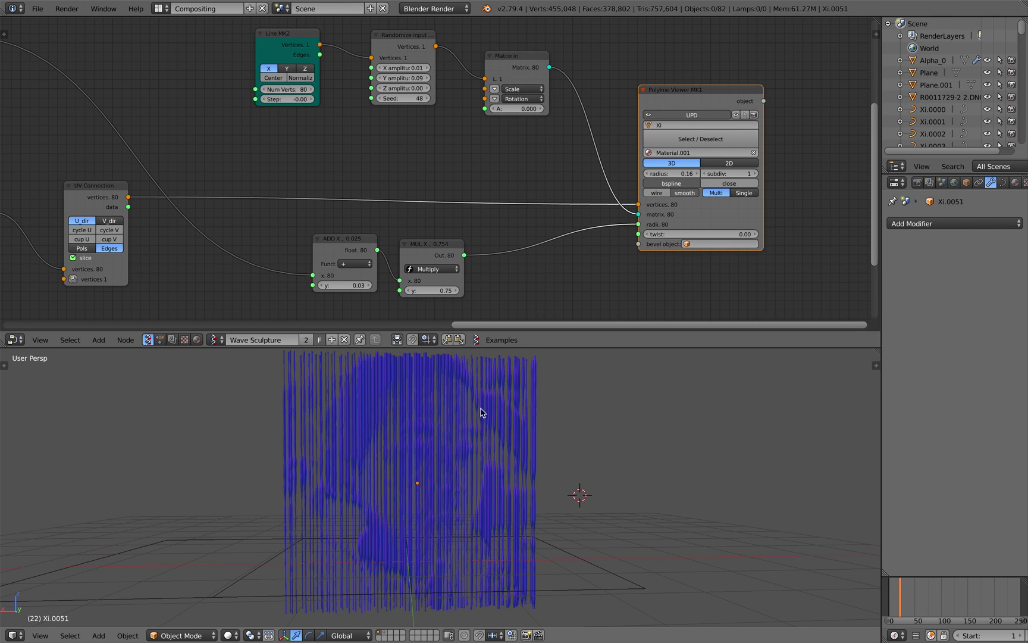
pyautogui.rightClick(501, 440)
pyautogui.moveTo(515, 431); pyautogui.dragTo(510, 433, button='middle')
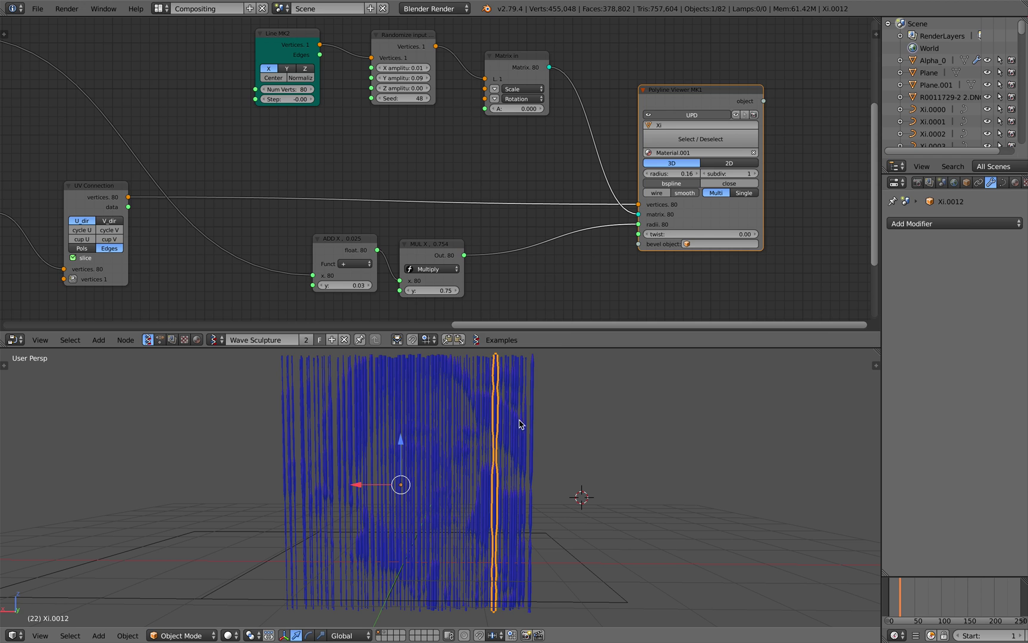
pyautogui.scroll(3, 592, 246)
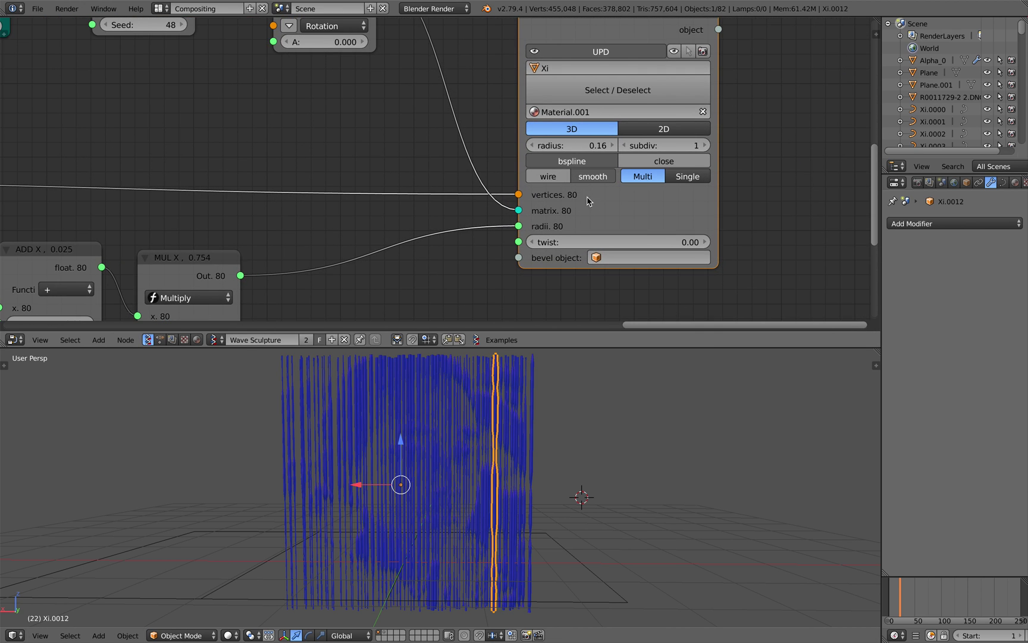
pyautogui.scroll(-1, 596, 218)
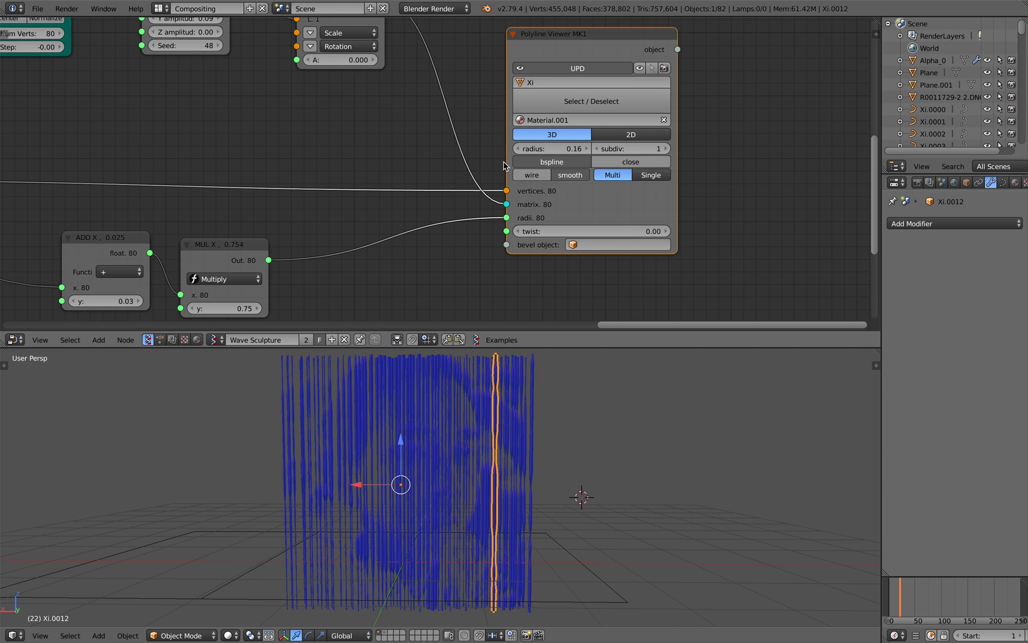
pyautogui.moveTo(476, 148); pyautogui.dragTo(500, 174, button='middle')
pyautogui.press('a')
pyautogui.moveTo(557, 388); pyautogui.dragTo(538, 404, button='middle')
pyautogui.press('a')
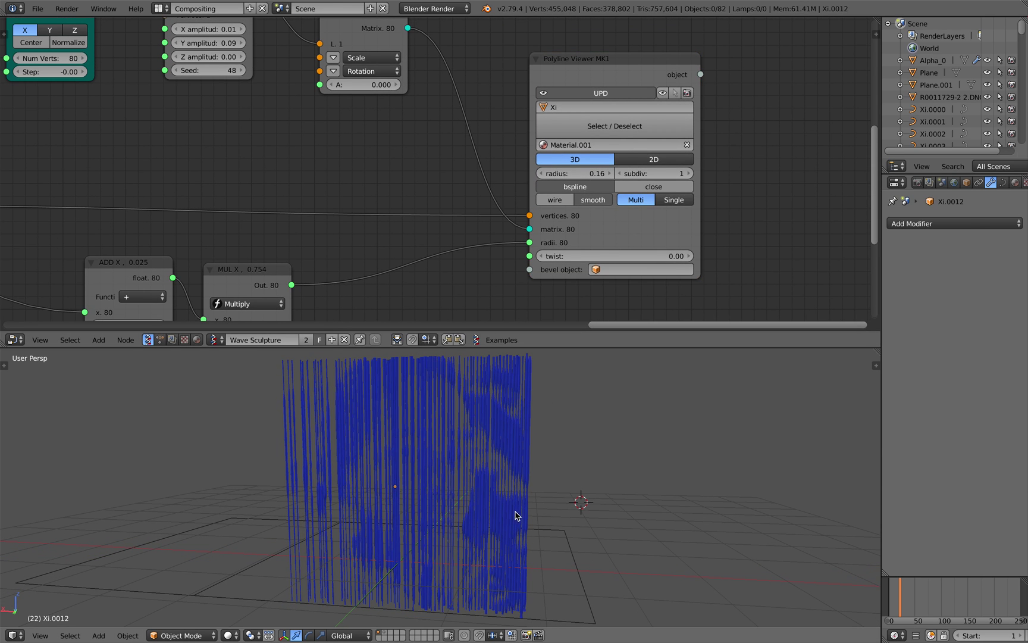
# - Set the Multiply node's y value to about 0.87 and try adjusting the Add node's y value
pyautogui.moveTo(282, 158); pyautogui.dragTo(376, 78, button='middle')
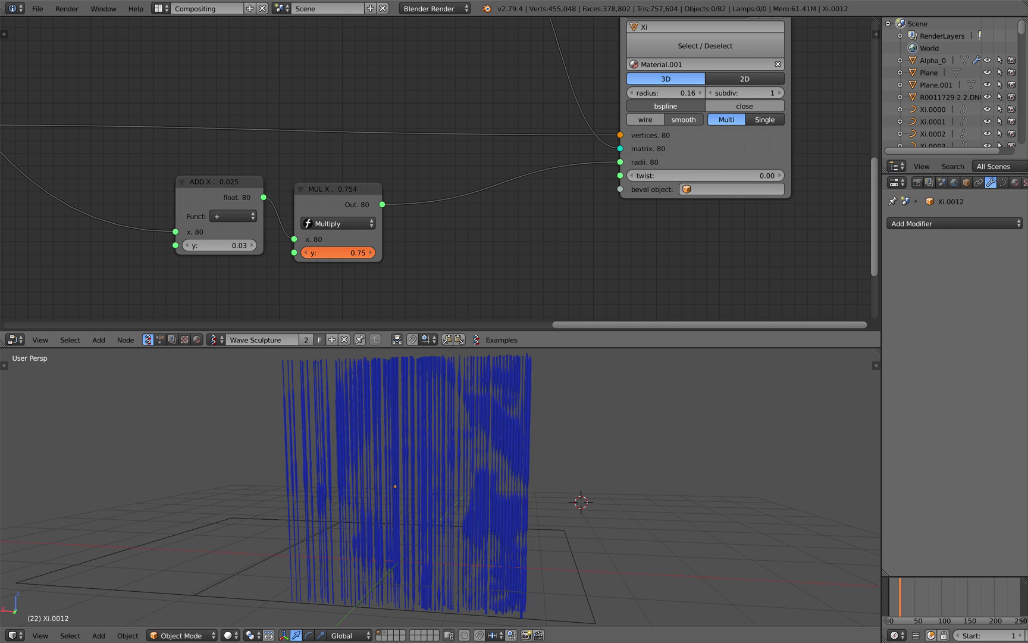
pyautogui.moveTo(338, 253); pyautogui.dragTo(352, 253)
pyautogui.moveTo(457, 507); pyautogui.dragTo(447, 342, button='middle')
pyautogui.moveTo(351, 253)
pyautogui.mouseDown()
pyautogui.moveTo(372, 252)
pyautogui.moveTo(344, 252)
pyautogui.mouseUp()
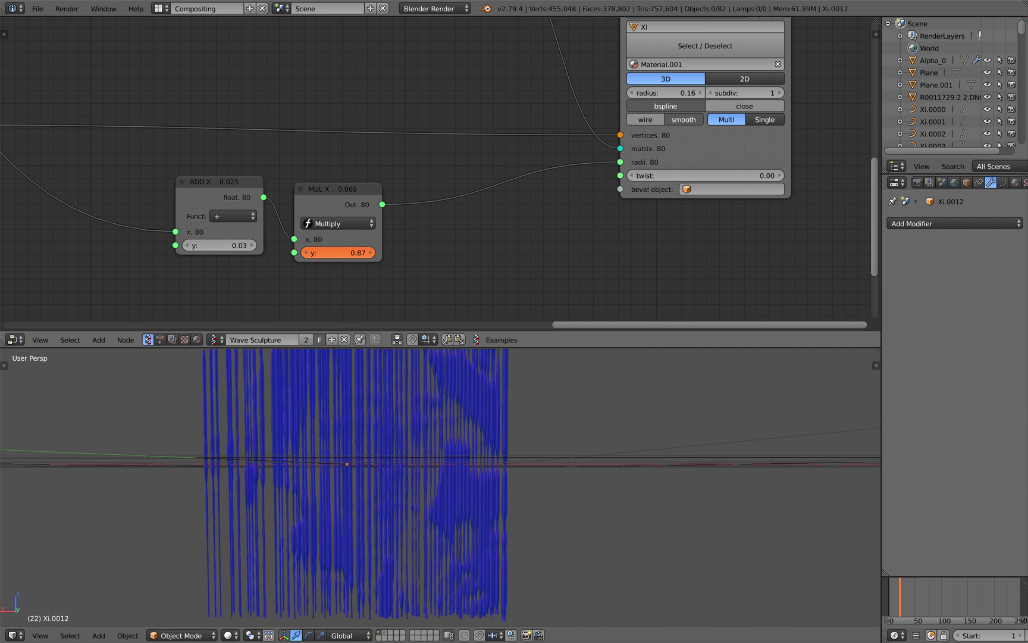
pyautogui.moveTo(238, 245); pyautogui.dragTo(228, 245)
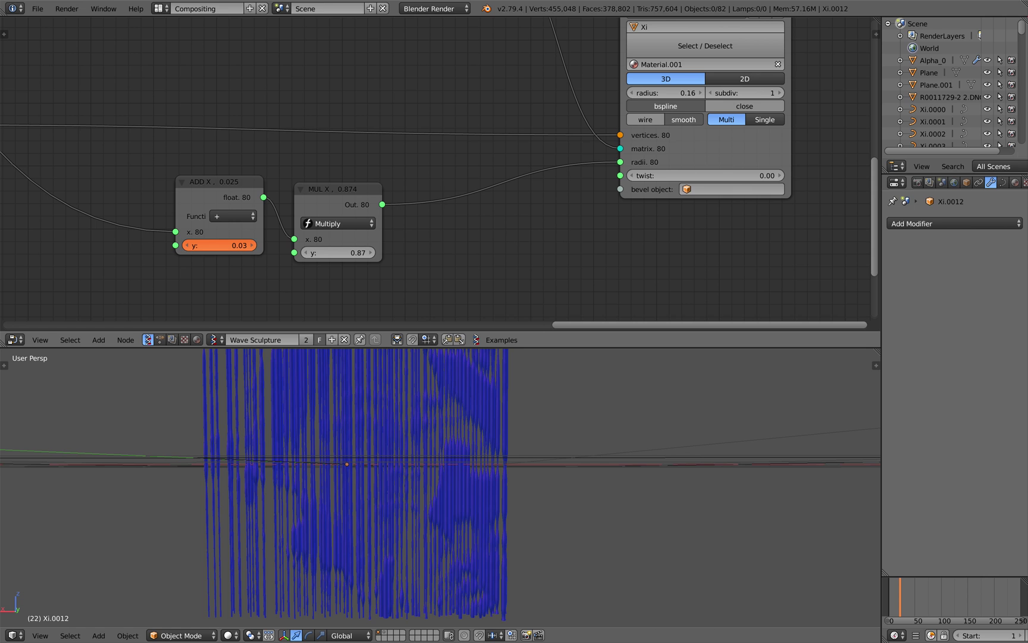
# - Test the Randomize input node with seed 230 and amplitudes of 0.14 in X, 0.31 in Y and 0.49 in Z
pyautogui.moveTo(427, 482)
pyautogui.mouseDown(button='middle')
pyautogui.moveTo(436, 491)
pyautogui.moveTo(455, 477)
pyautogui.moveTo(613, 480)
pyautogui.moveTo(448, 478)
pyautogui.moveTo(441, 492)
pyautogui.mouseUp(button='middle')
pyautogui.scroll(-1, 438, 204)
pyautogui.moveTo(393, 150); pyautogui.dragTo(392, 221, button='middle')
pyautogui.scroll(-5, 390, 221)
pyautogui.scroll(3, 331, 208)
pyautogui.moveTo(347, 156); pyautogui.dragTo(332, 215, button='middle')
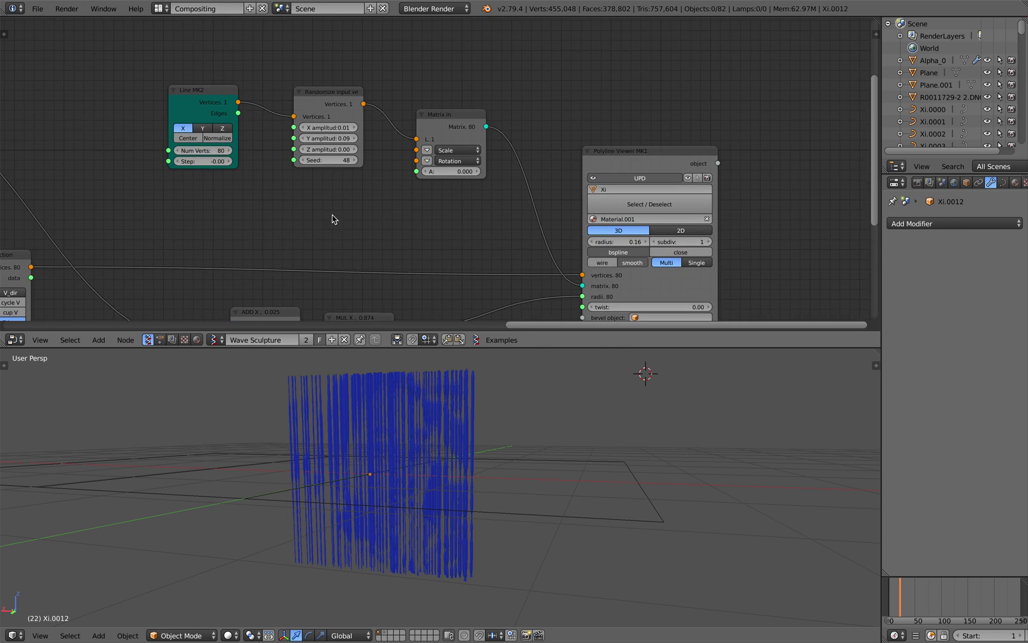
pyautogui.scroll(1, 332, 219)
pyautogui.moveTo(311, 159); pyautogui.dragTo(335, 159)
pyautogui.moveTo(448, 452); pyautogui.dragTo(493, 480, button='middle')
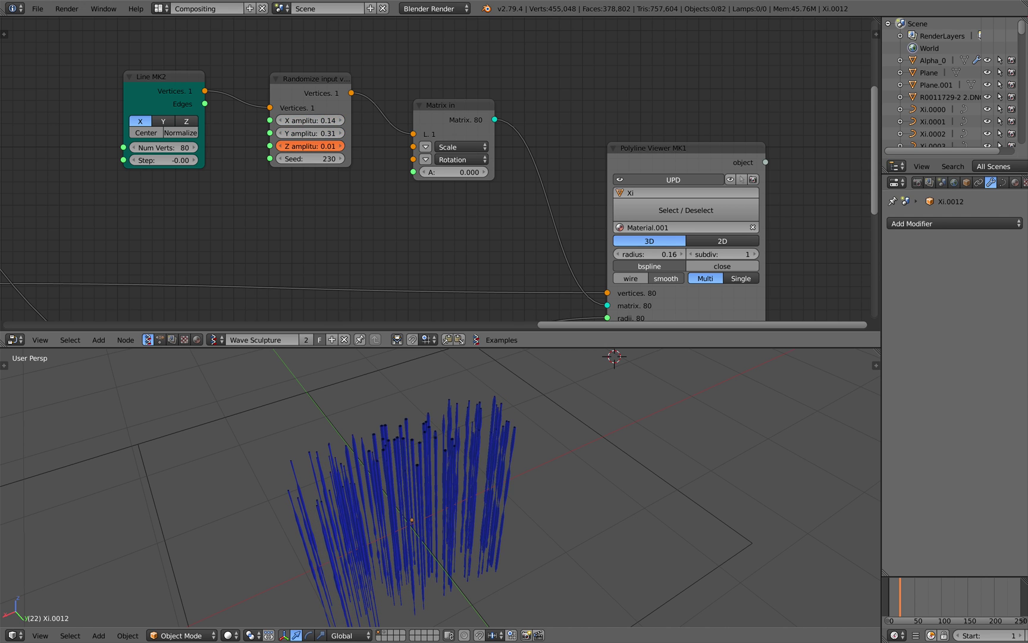
pyautogui.moveTo(312, 146); pyautogui.dragTo(315, 146)
pyautogui.moveTo(490, 481); pyautogui.dragTo(485, 457, button='middle')
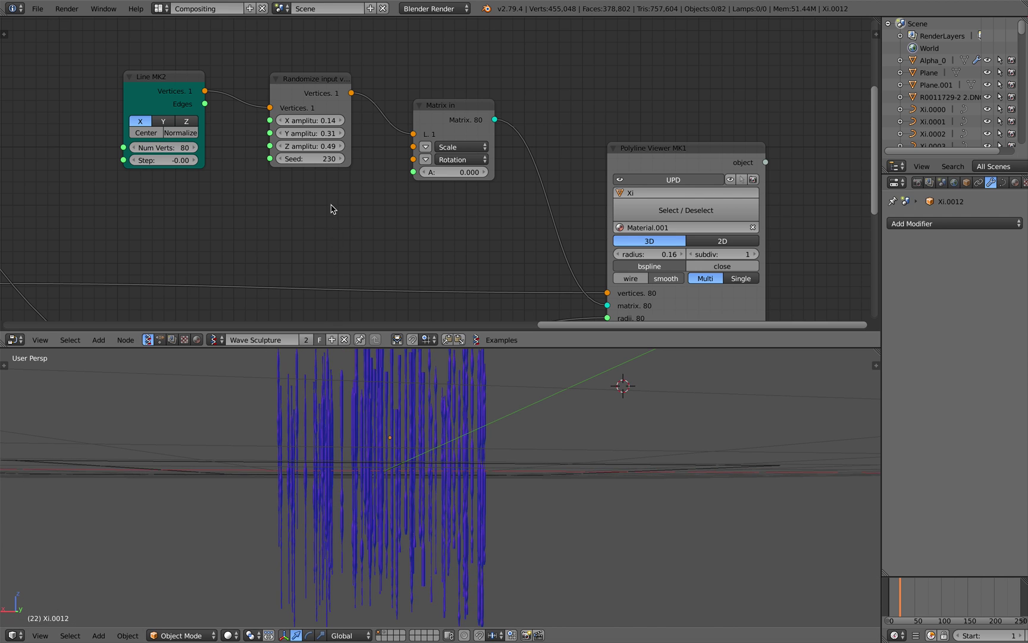
# - Set the Randomize input node's seed to 312 and its amplitudes to 0.03 in X, 0.19 in Y and 0 in Z
pyautogui.moveTo(314, 159); pyautogui.dragTo(357, 158)
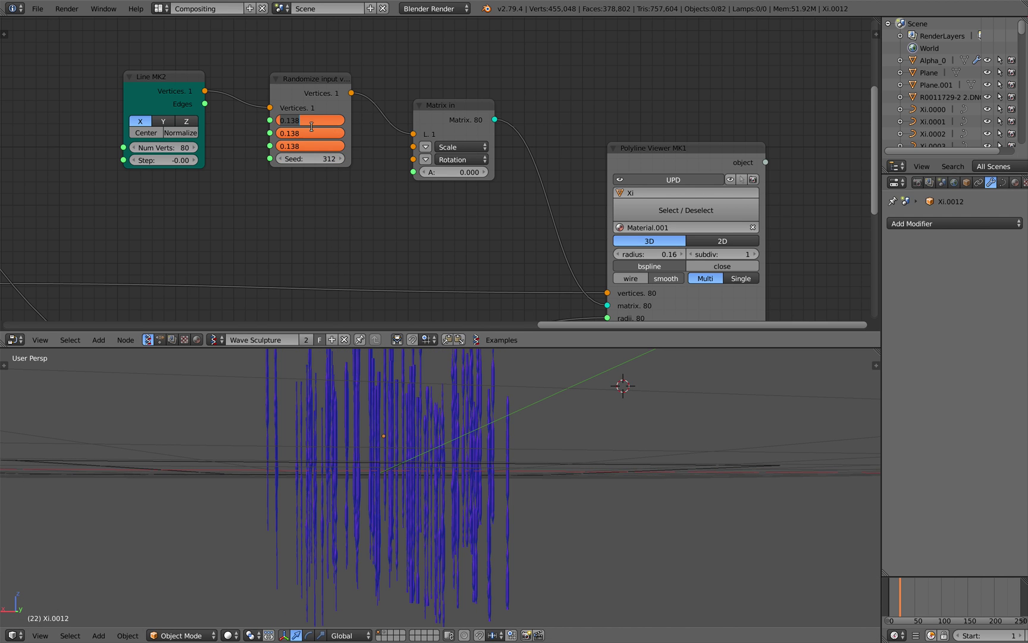
pyautogui.write('0')
pyautogui.press('Return')
pyautogui.moveTo(455, 459); pyautogui.dragTo(458, 495, button='middle')
pyautogui.moveTo(309, 120); pyautogui.dragTo(315, 121)
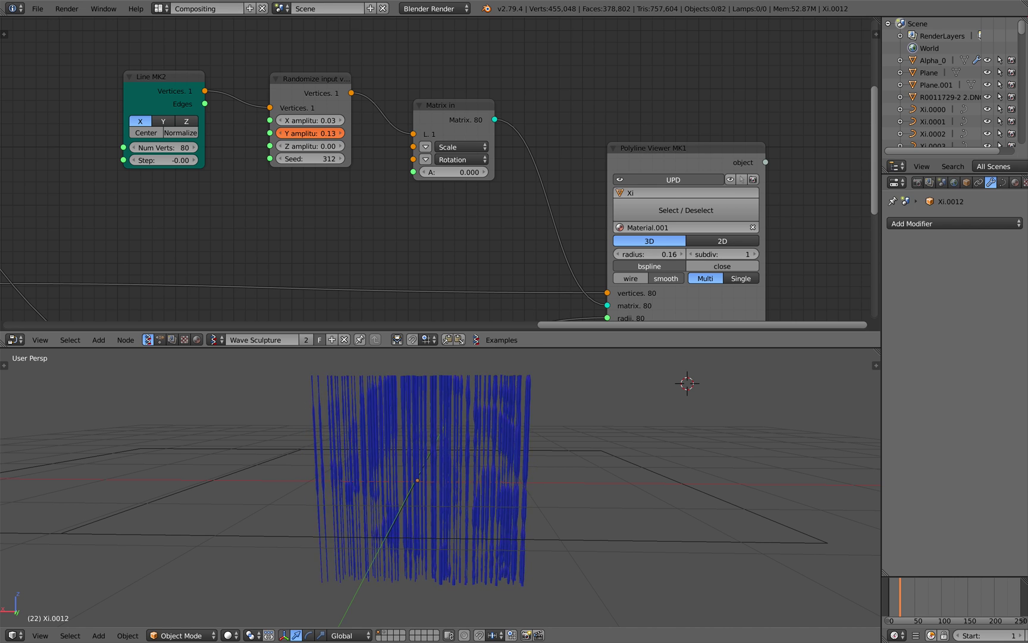
pyautogui.moveTo(309, 133); pyautogui.dragTo(315, 133)
pyautogui.moveTo(500, 443); pyautogui.dragTo(476, 440, button='middle')
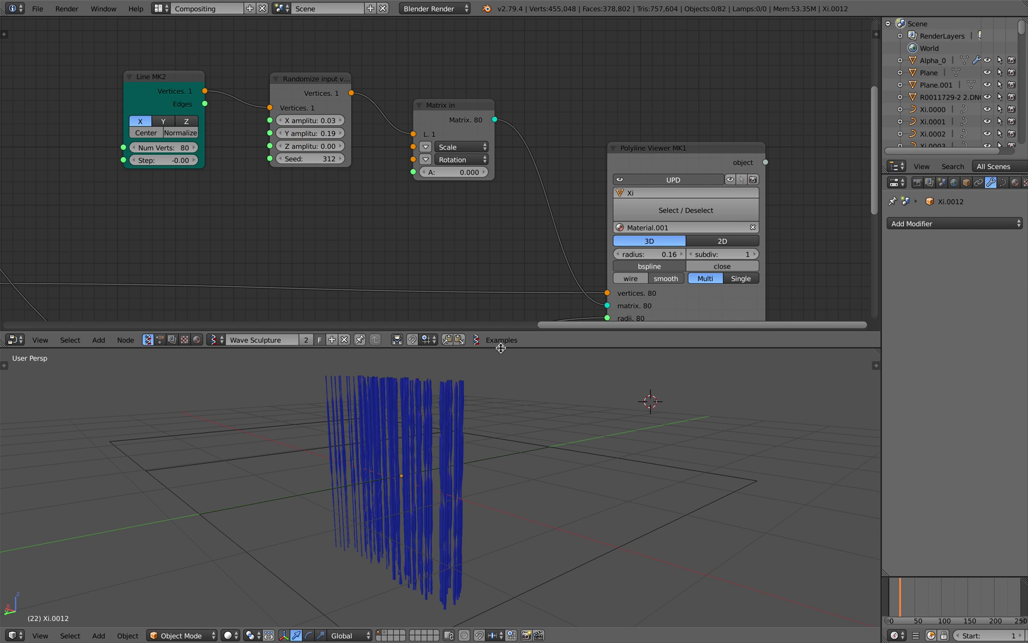
# - Enlarge the 3D viewport and examine the randomized stripes from a closer, slightly different angle
pyautogui.moveTo(501, 349); pyautogui.dragTo(501, 210)
pyautogui.moveTo(489, 286); pyautogui.dragTo(517, 294, button='middle')
pyautogui.scroll(2, 527, 289)
pyautogui.scroll(-1, 520, 292)
# - In the browser, go back to the Nelson Mandela sculpture image results, preview the upright photo of the head, and return to Blender
pyautogui.hotkey('ctrl', 'Right')
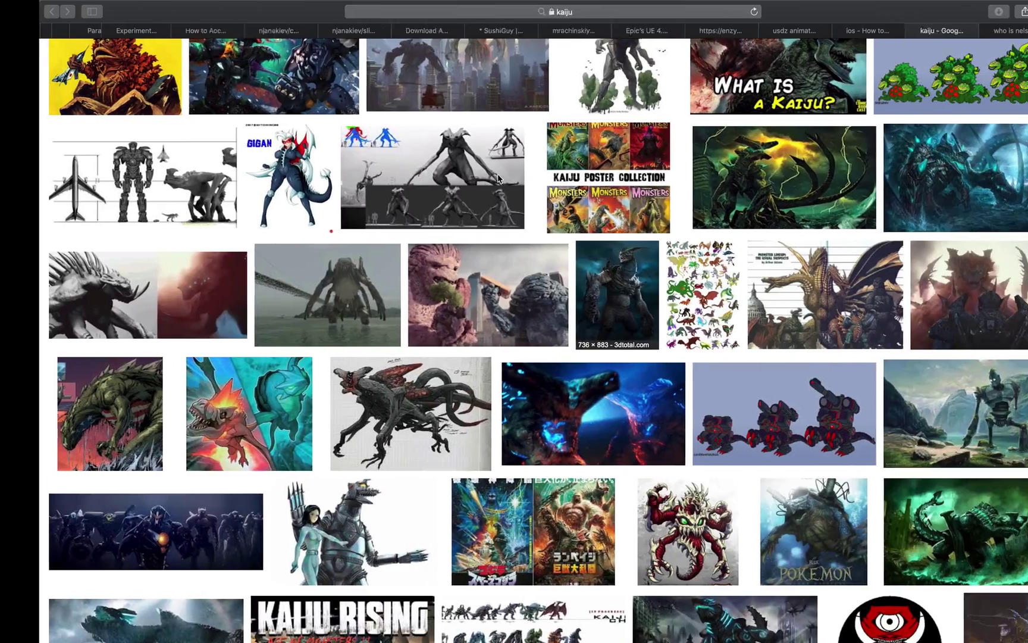
pyautogui.scroll(5, 771, 51)
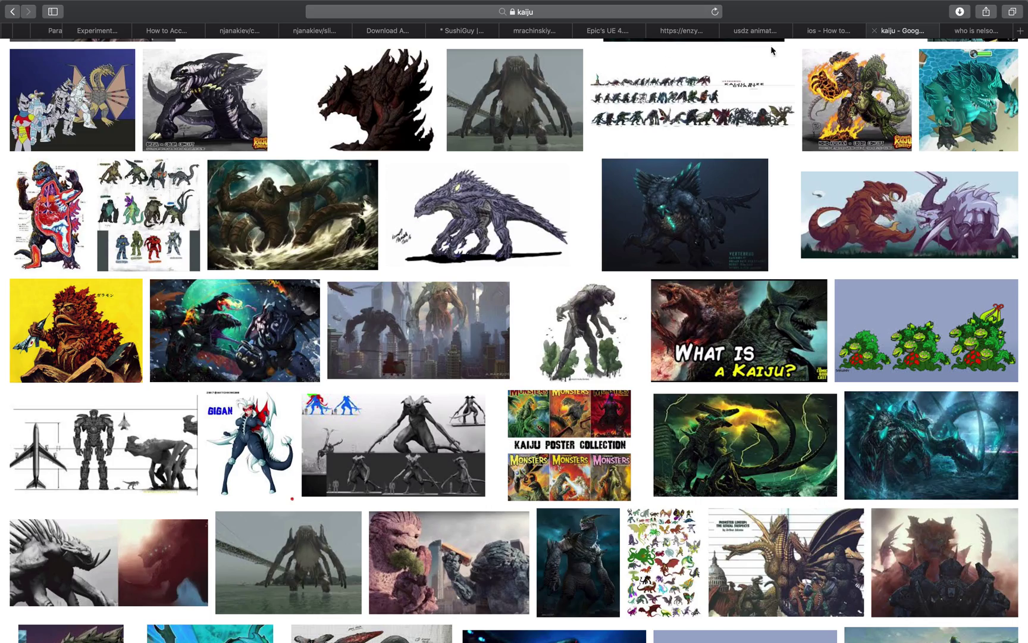
pyautogui.click(13, 12)
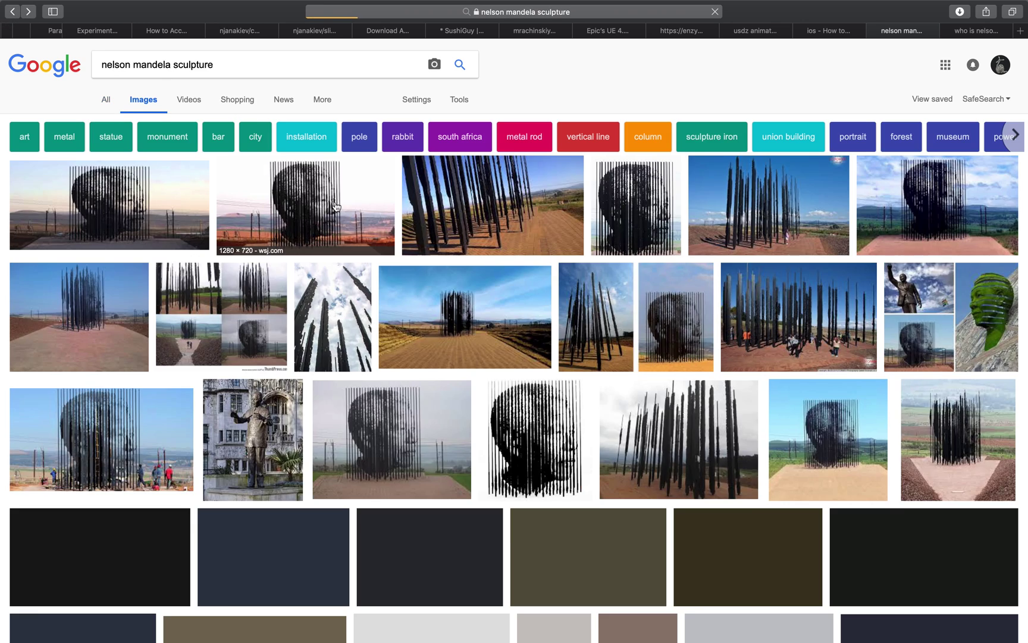
pyautogui.click(640, 226)
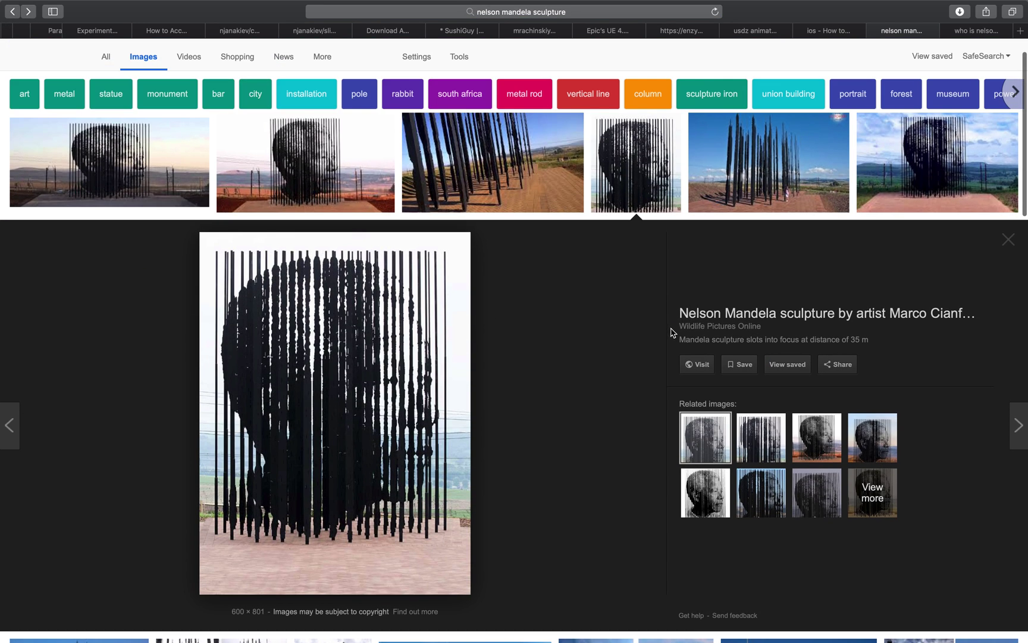
pyautogui.hotkey('ctrl', 'Left')
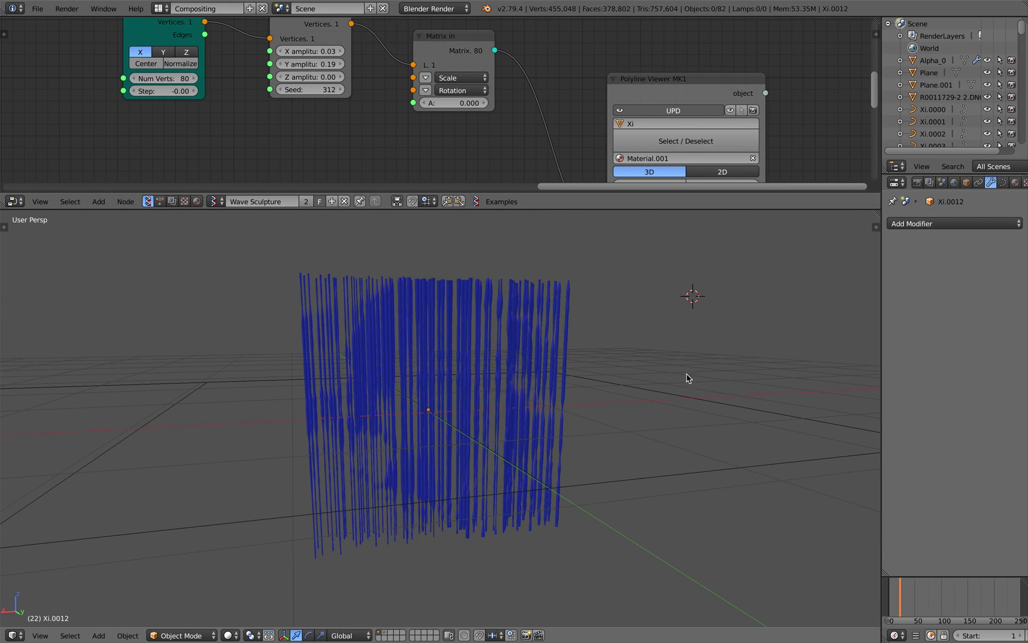
# - Switch to the browser again and preview sculpture photos taken from the side that show the separate standing bars
pyautogui.hotkey('ctrl', 'Right')
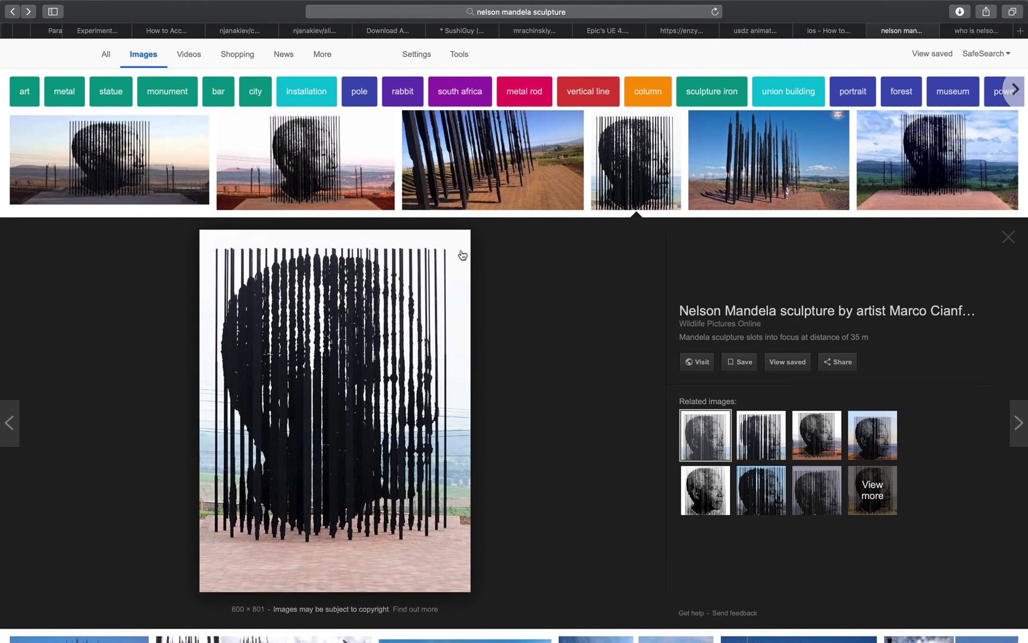
pyautogui.click(482, 197)
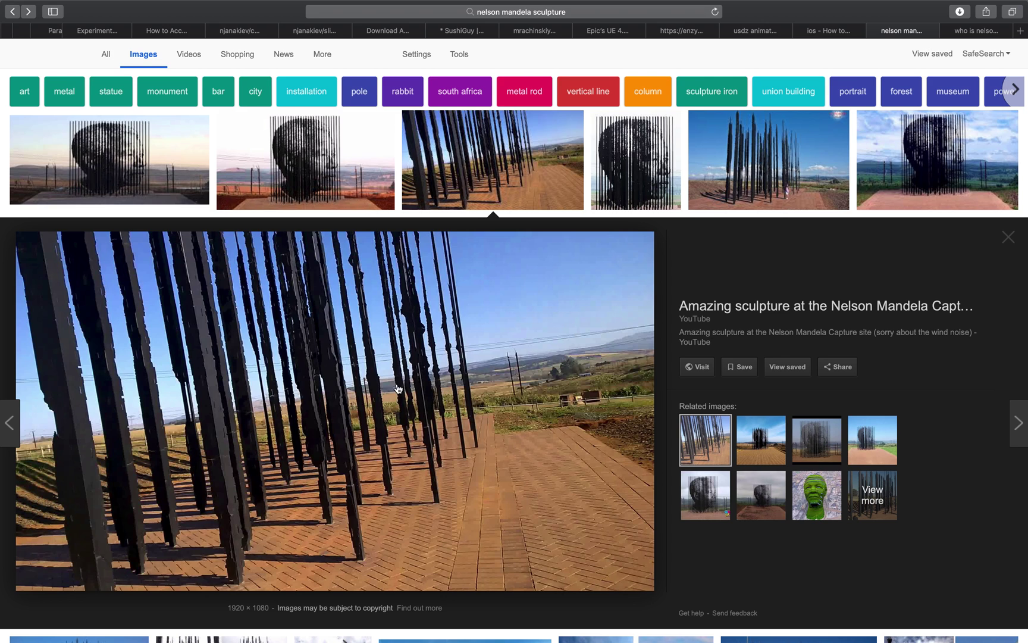
pyautogui.scroll(-5, 397, 388)
pyautogui.scroll(6, 377, 334)
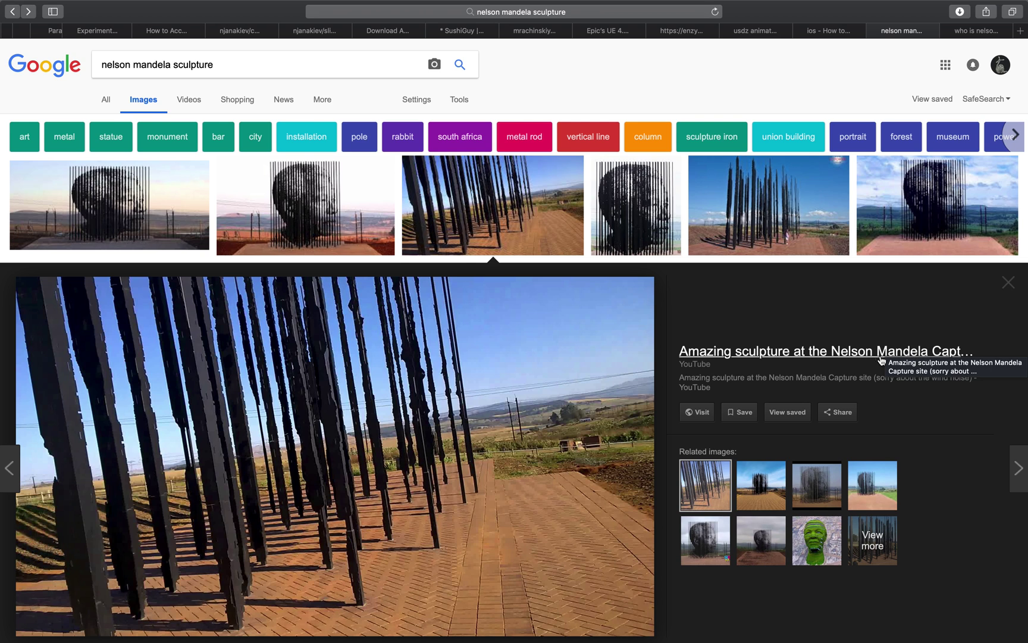
pyautogui.scroll(-9, 829, 378)
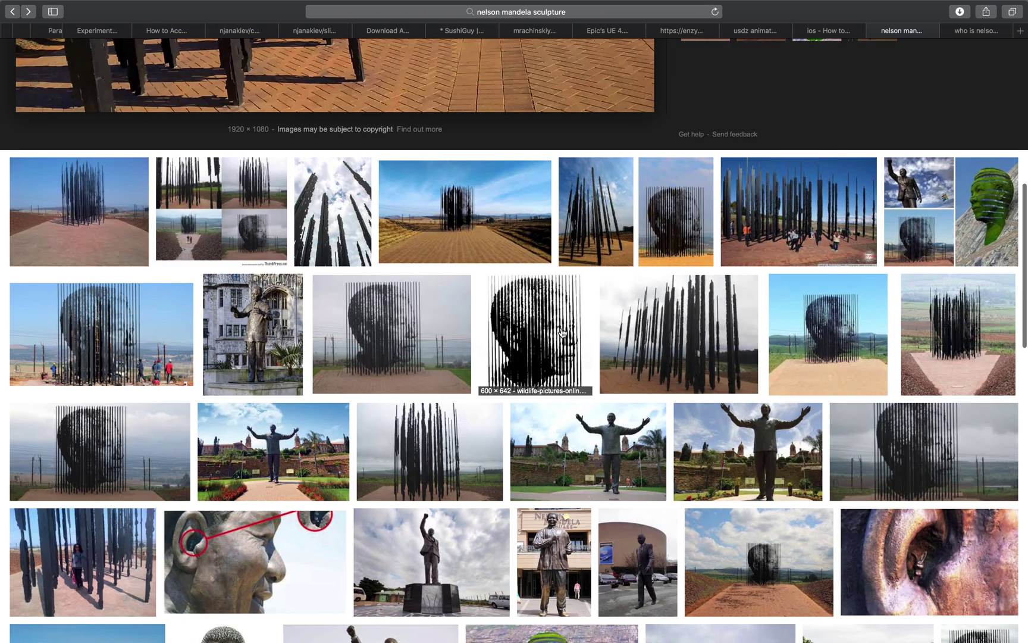
pyautogui.click(660, 334)
# - Return to Blender, view the stripes from the front, enlarge the node editor and look over the rearranged node tree
pyautogui.hotkey('ctrl', 'Left')
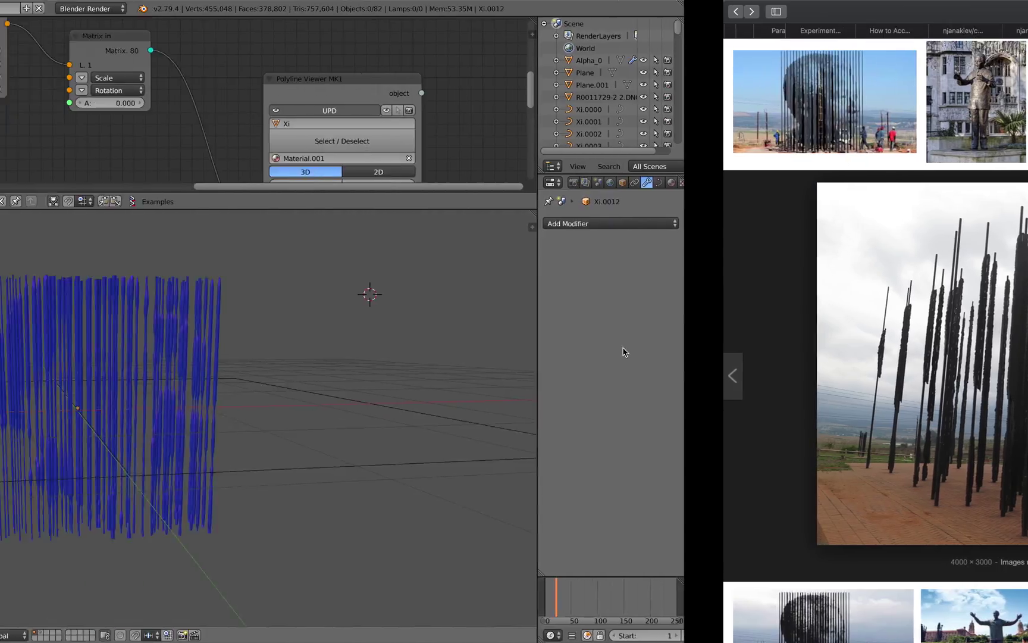
pyautogui.moveTo(592, 351)
pyautogui.mouseDown(button='middle')
pyautogui.moveTo(583, 345)
pyautogui.moveTo(654, 356)
pyautogui.moveTo(507, 351)
pyautogui.moveTo(592, 359)
pyautogui.moveTo(572, 349)
pyautogui.mouseUp(button='middle')
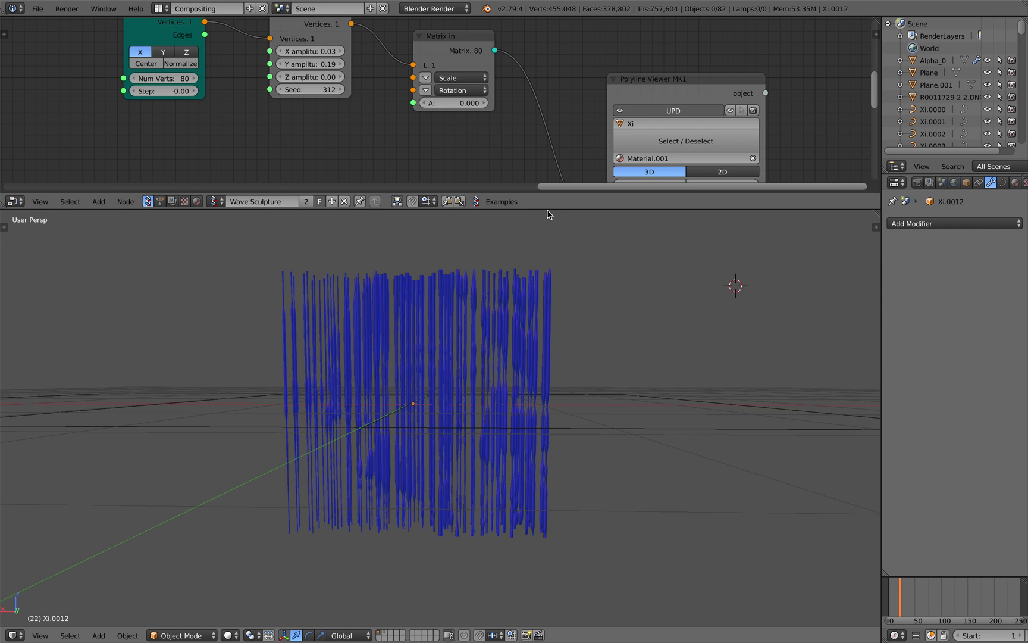
pyautogui.moveTo(548, 210); pyautogui.dragTo(550, 337)
pyautogui.scroll(-4, 539, 256)
pyautogui.moveTo(542, 199); pyautogui.dragTo(661, 113, button='middle')
pyautogui.scroll(-5, 583, 160)
pyautogui.moveTo(582, 161); pyautogui.dragTo(499, 118, button='middle')
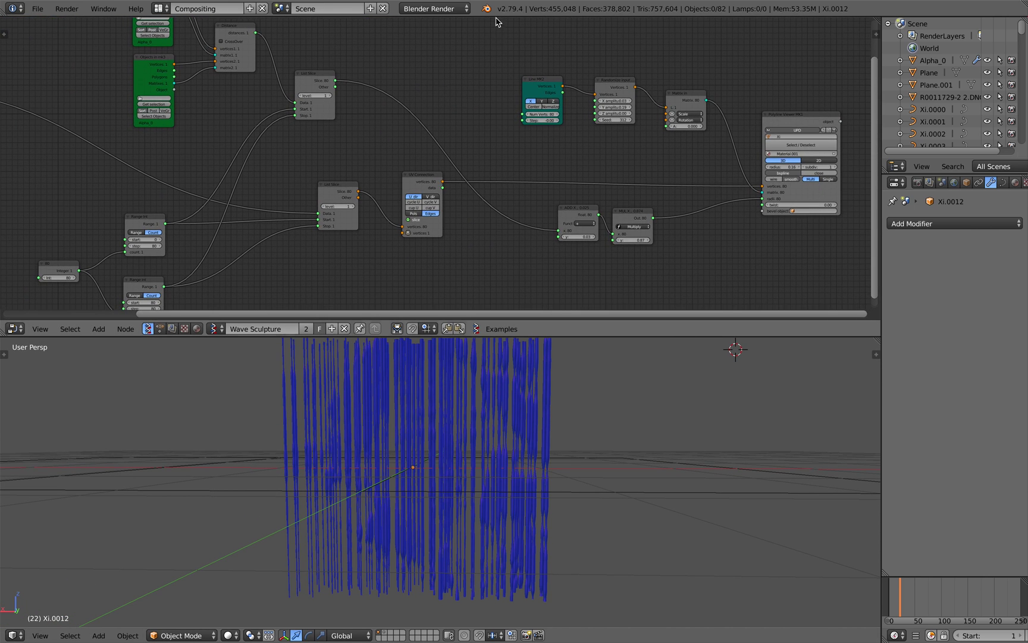